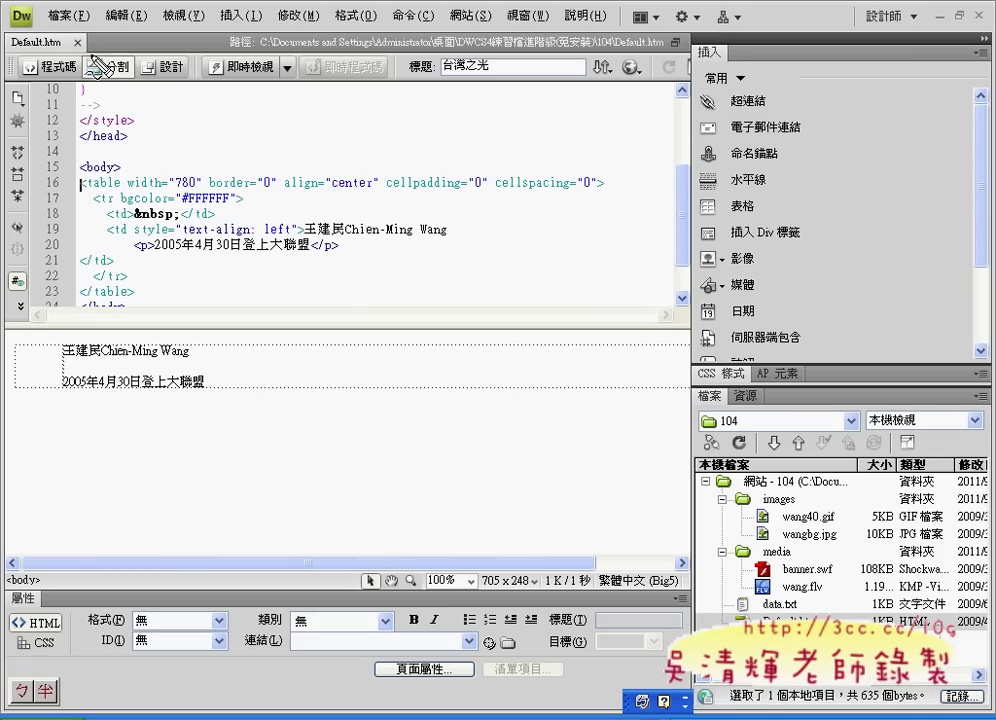
Step: Compare Default.htm in design, split and code views, ending in design view
mouse_move(88, 53)
mouse_down()
mouse_move(10, 53)
mouse_move(10, 42)
mouse_move(80, 30)
mouse_move(100, 79)
mouse_move(131, 80)
mouse_move(130, 56)
mouse_move(82, 55)
mouse_move(82, 80)
mouse_move(185, 81)
mouse_move(137, 55)
mouse_move(190, 84)
mouse_move(158, 105)
mouse_move(108, 100)
mouse_move(106, 86)
mouse_move(45, 84)
mouse_move(60, 80)
mouse_move(52, 88)
mouse_up()
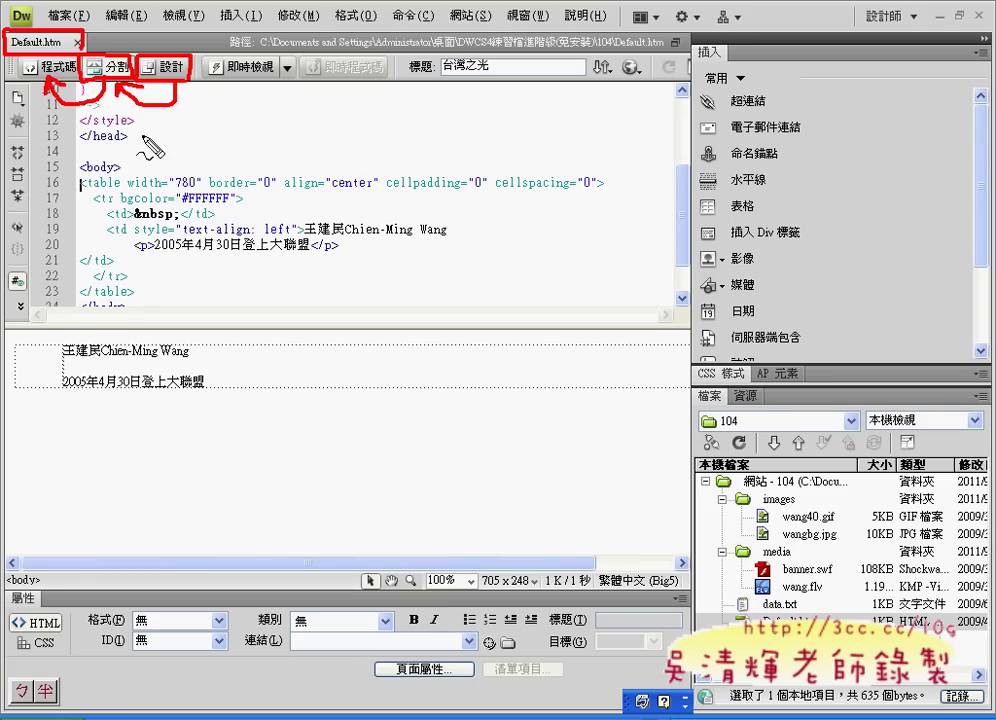
click(160, 68)
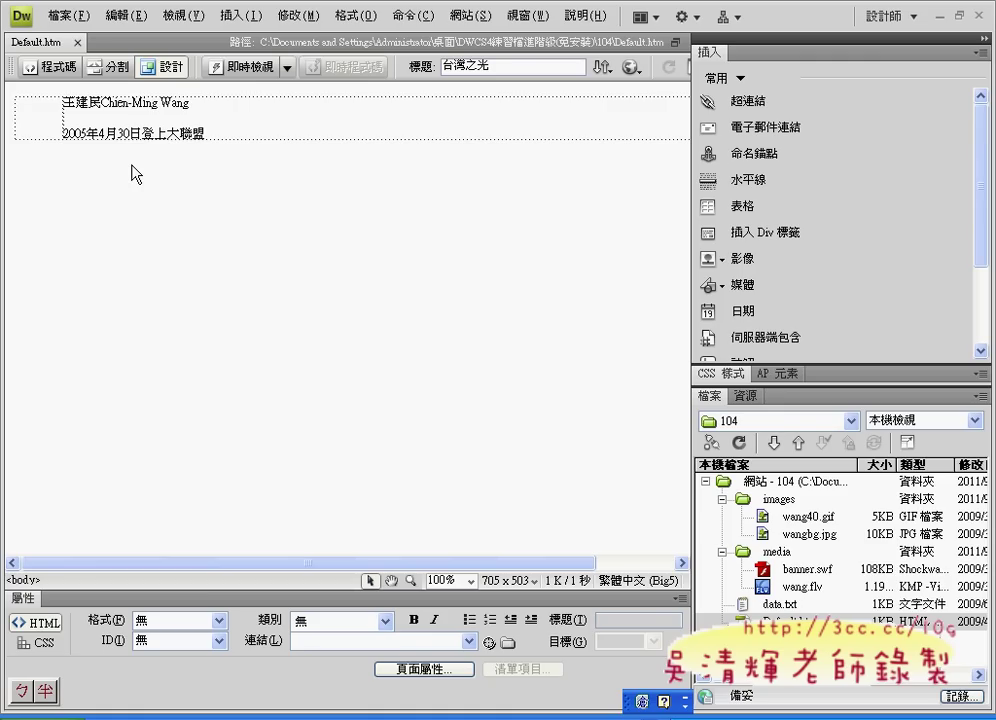
click(111, 67)
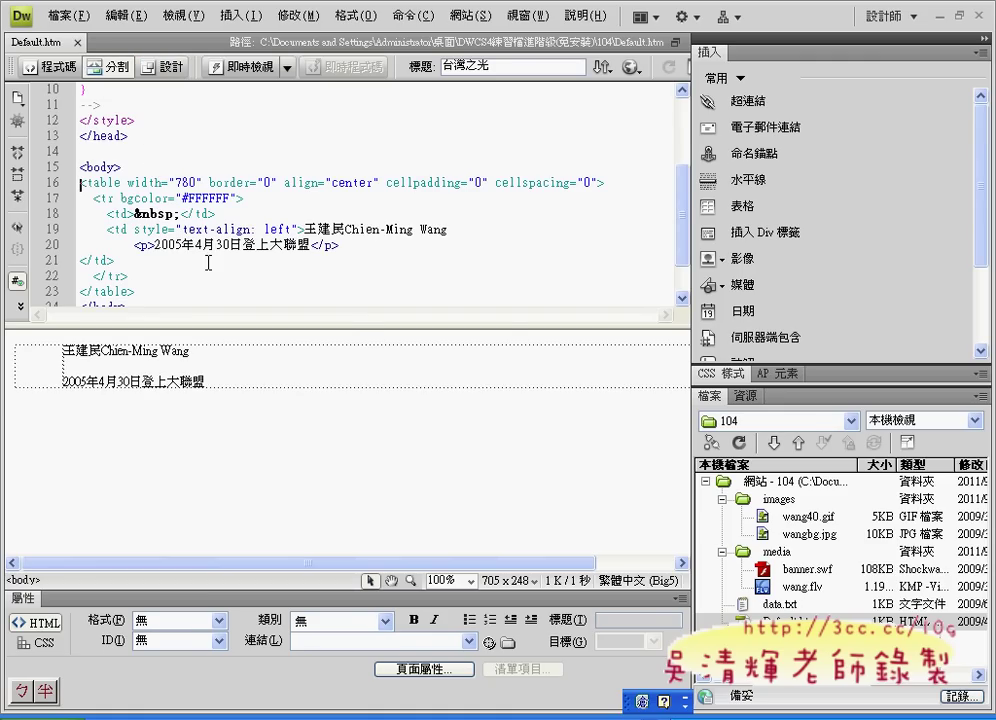
click(56, 72)
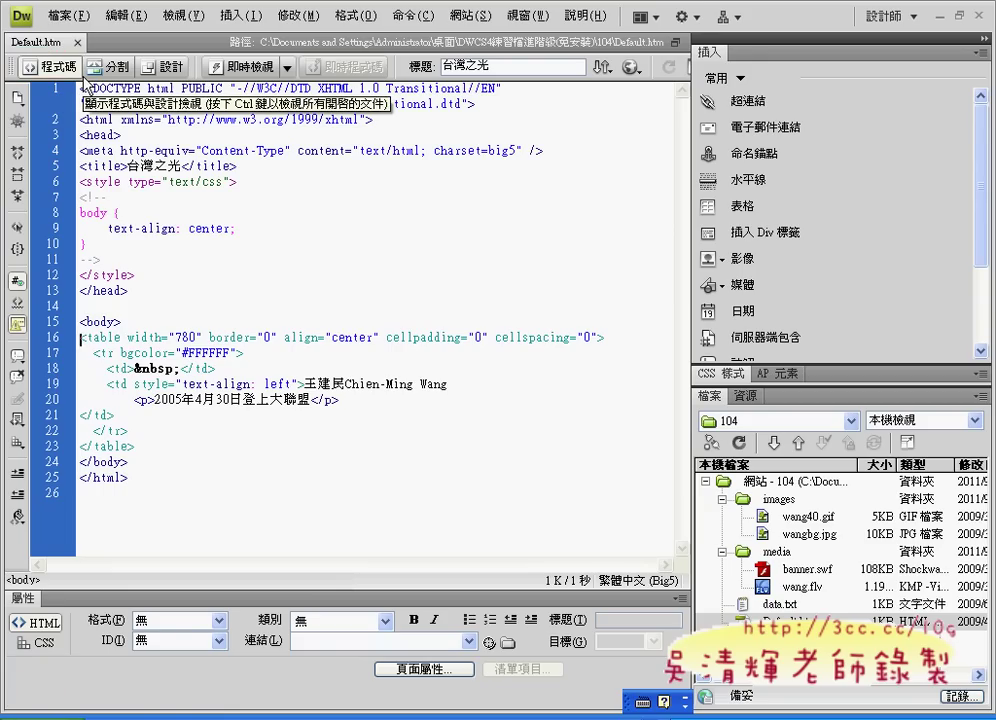
click(178, 73)
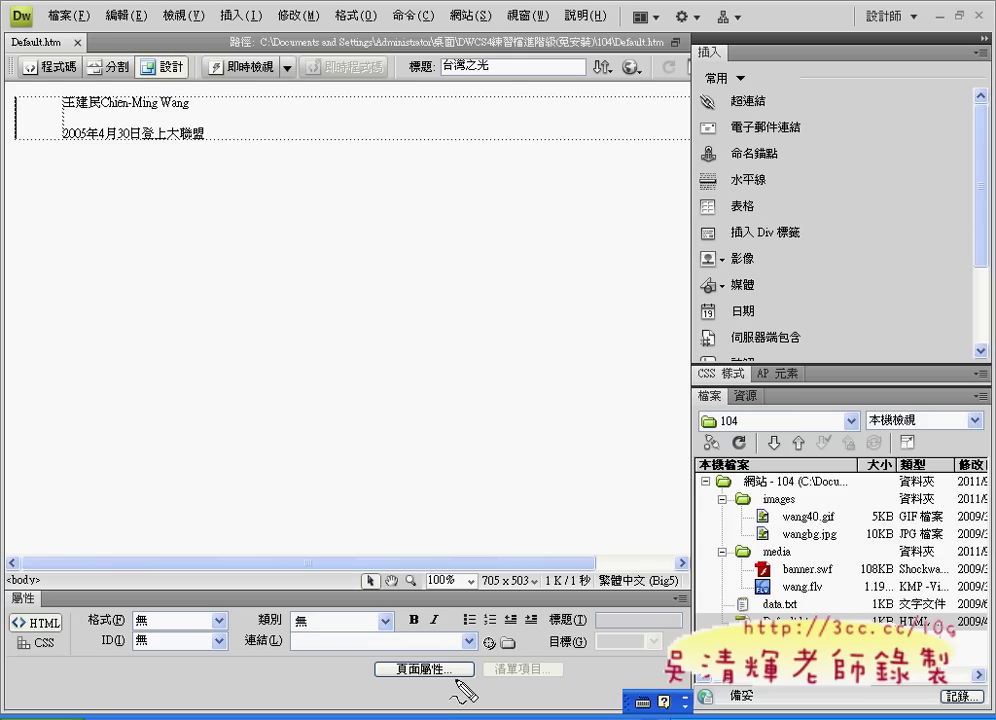
Step: In the page's CSS appearance properties, choose wang40.gif from the images folder as the background image
mouse_move(470, 680)
mouse_down()
mouse_move(382, 667)
mouse_move(470, 678)
mouse_up()
key(Escape)
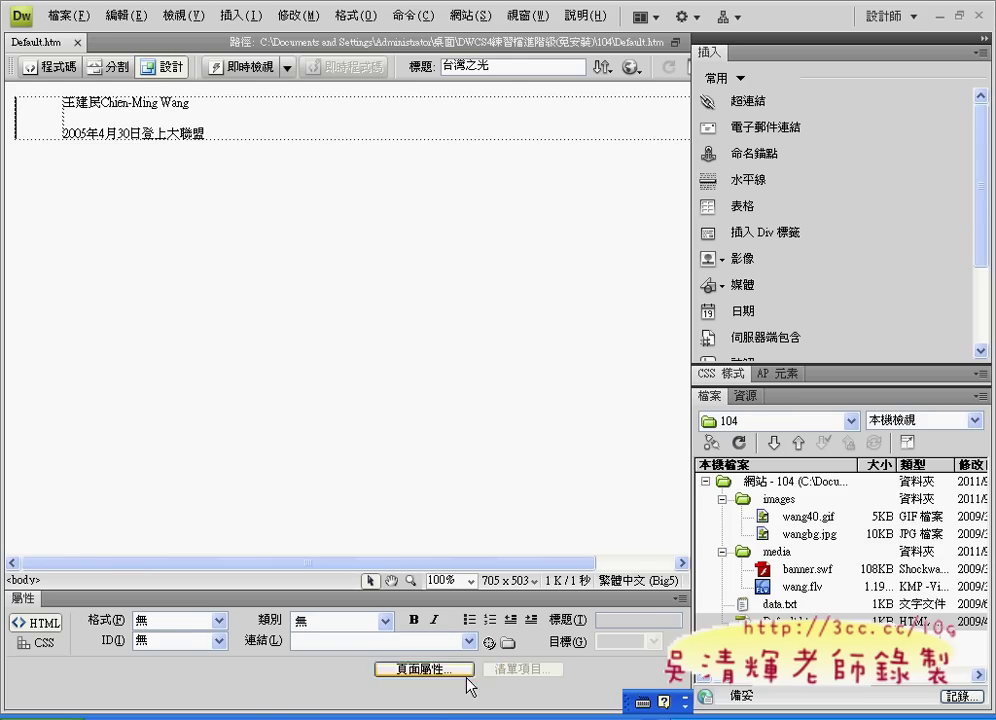
click(466, 675)
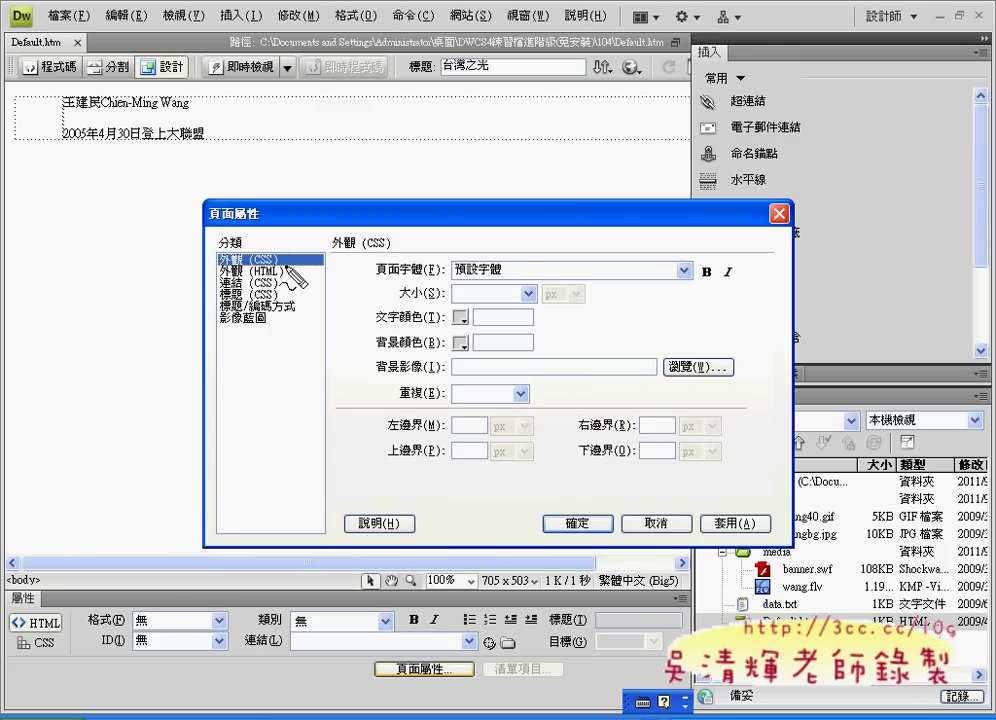
mouse_move(287, 266)
mouse_down()
mouse_move(212, 264)
mouse_move(210, 250)
mouse_up()
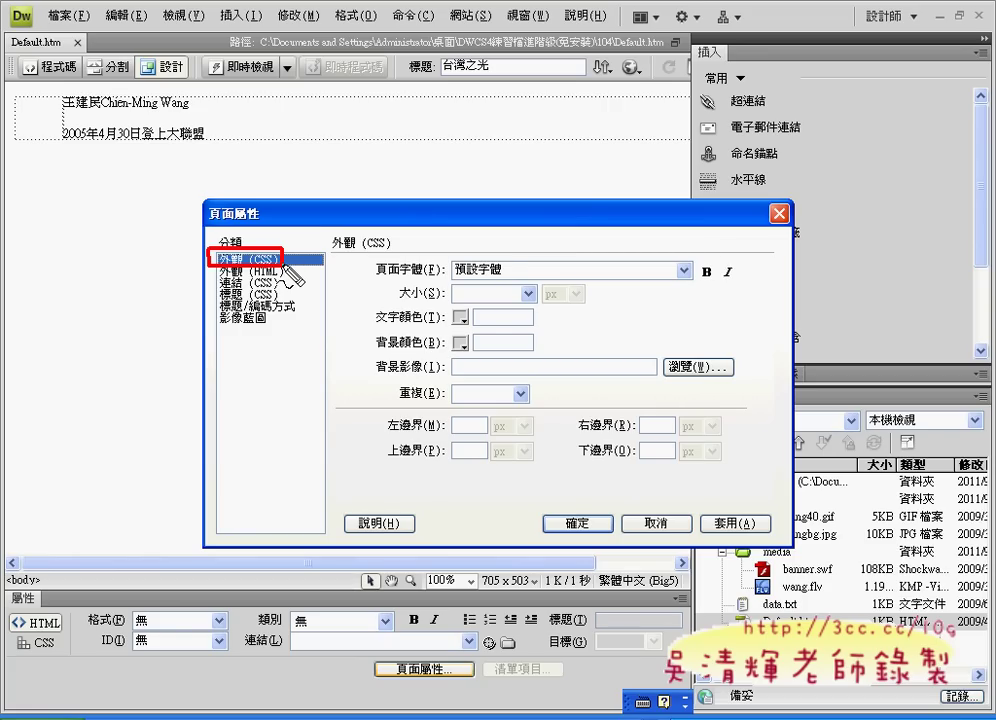
key(Escape)
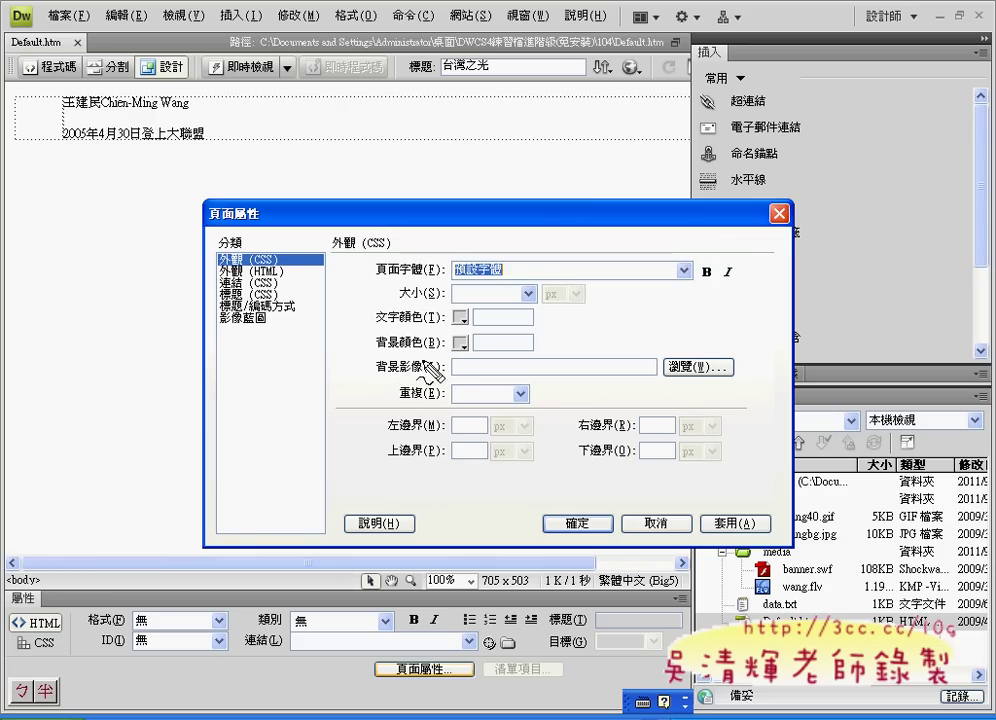
drag(370, 374, 447, 352)
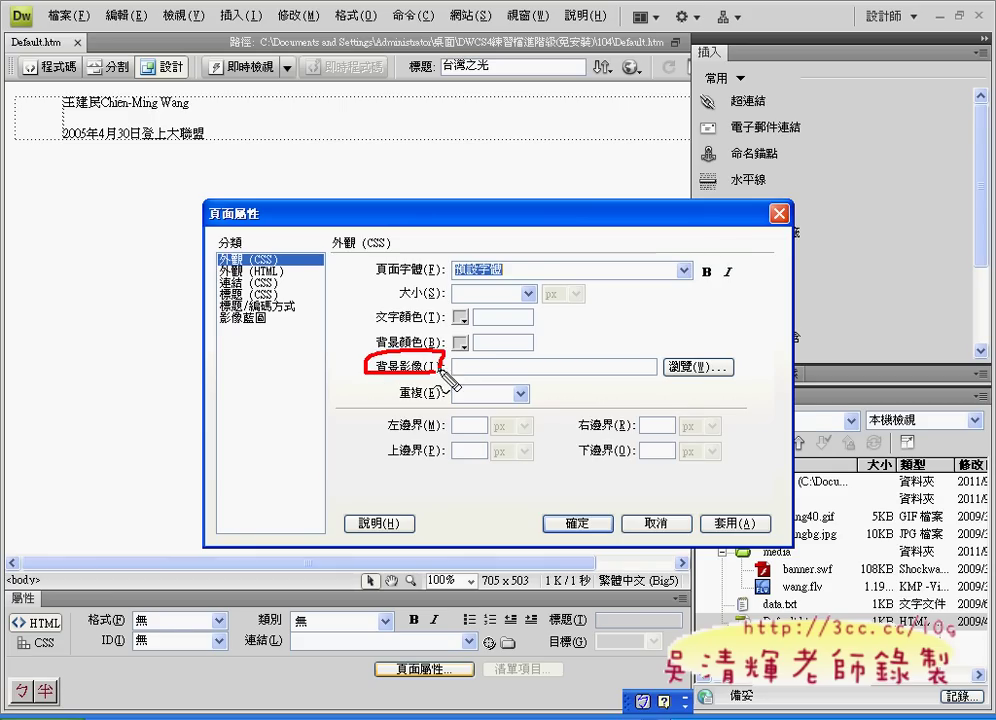
mouse_move(745, 387)
mouse_down()
mouse_move(694, 382)
mouse_move(742, 366)
mouse_move(745, 390)
mouse_up()
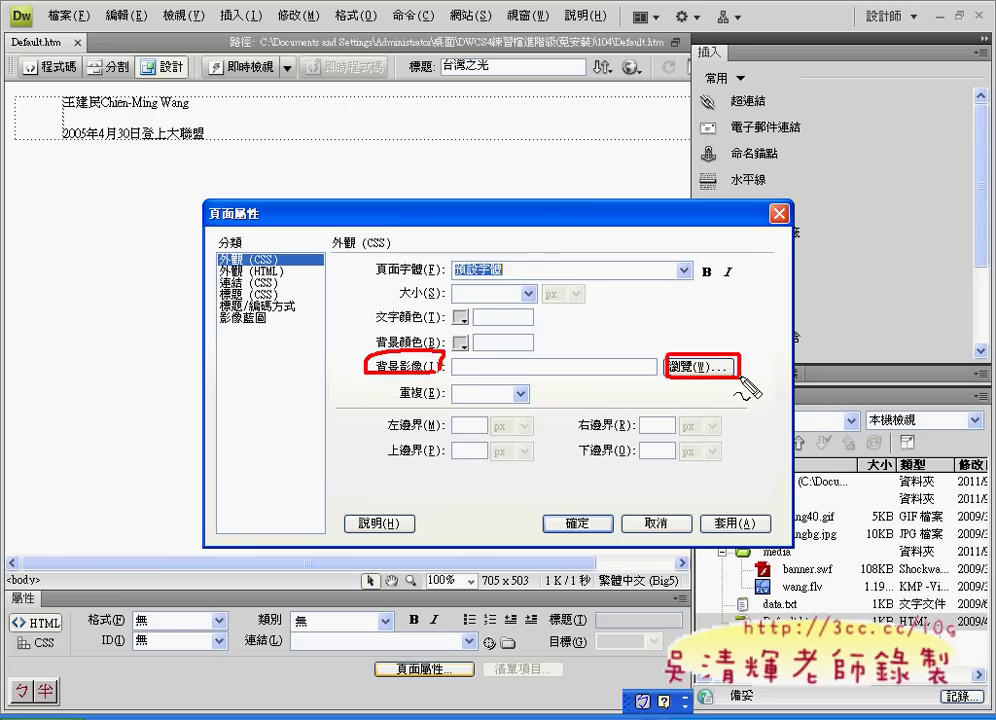
key(Escape)
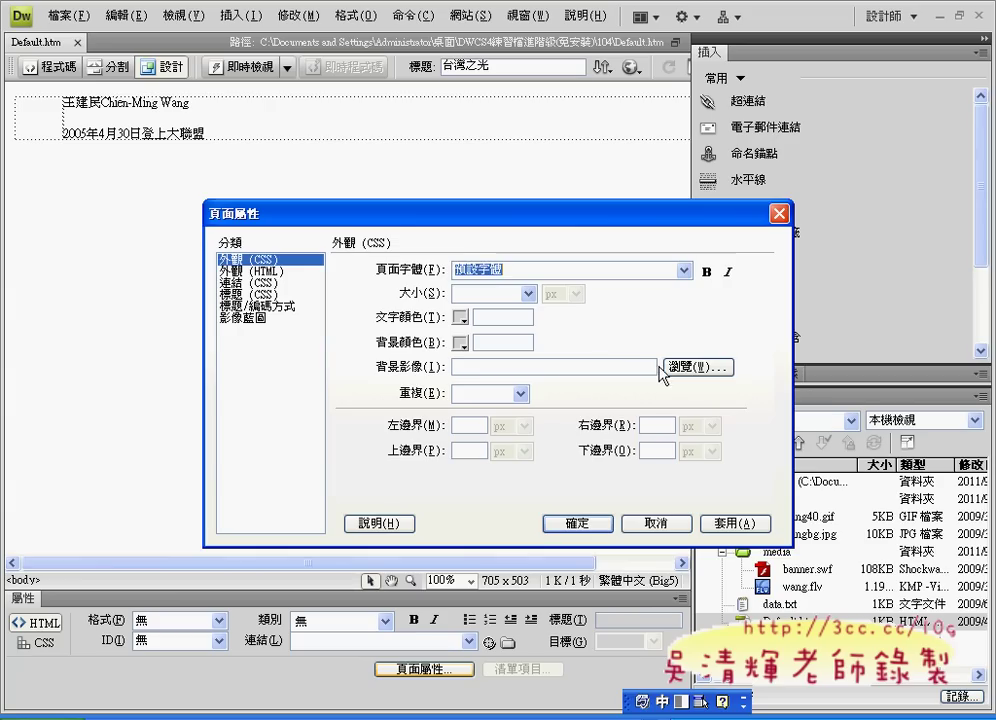
click(692, 370)
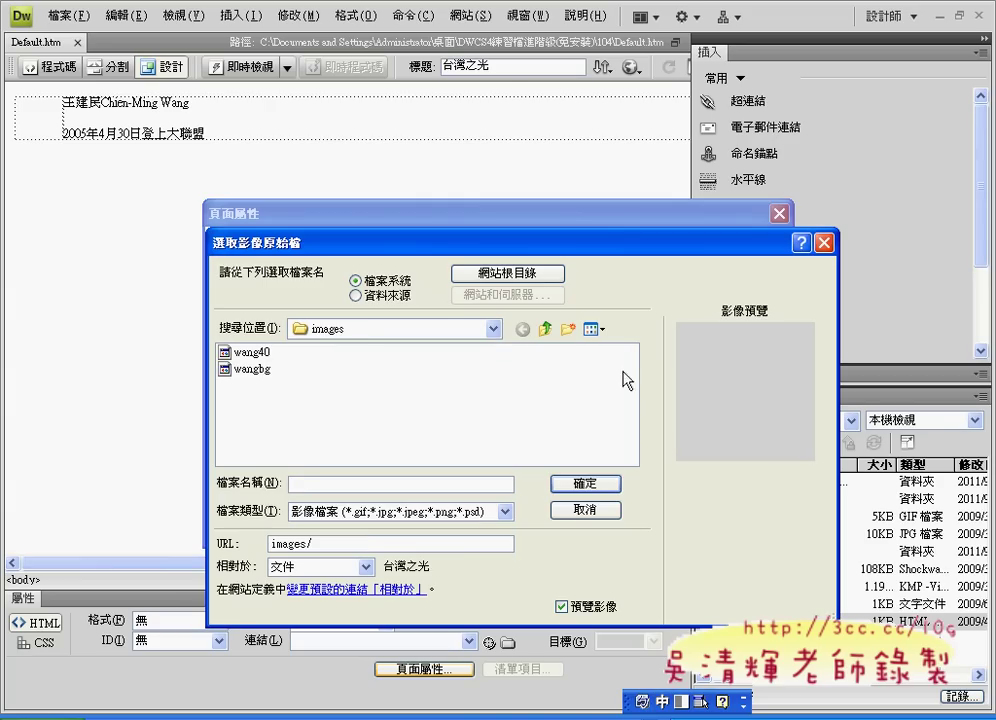
click(251, 352)
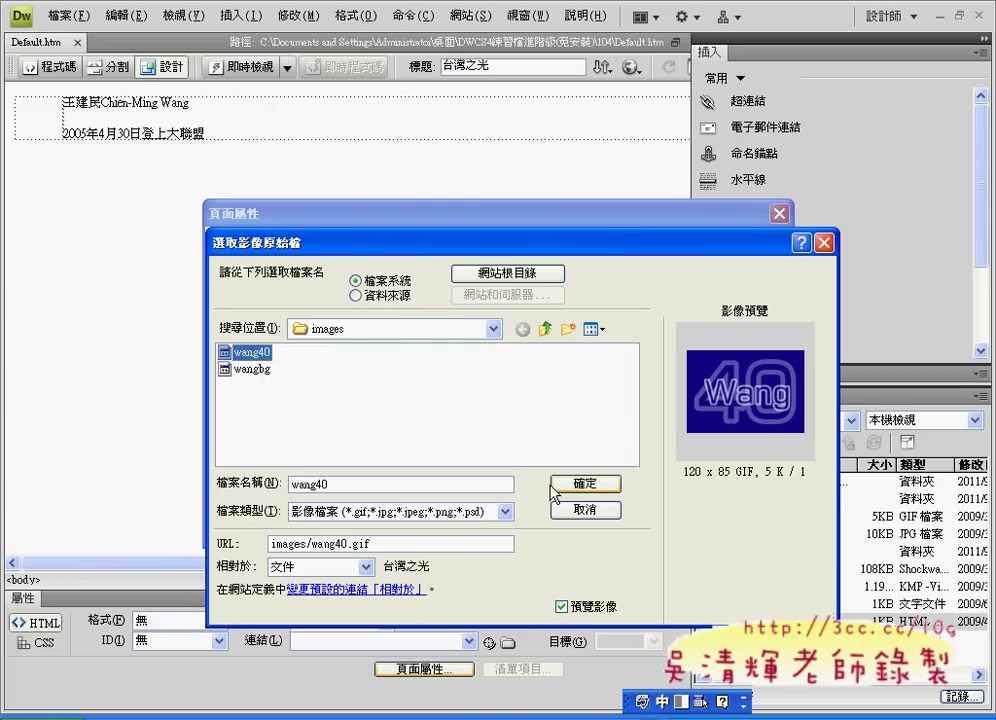
click(597, 492)
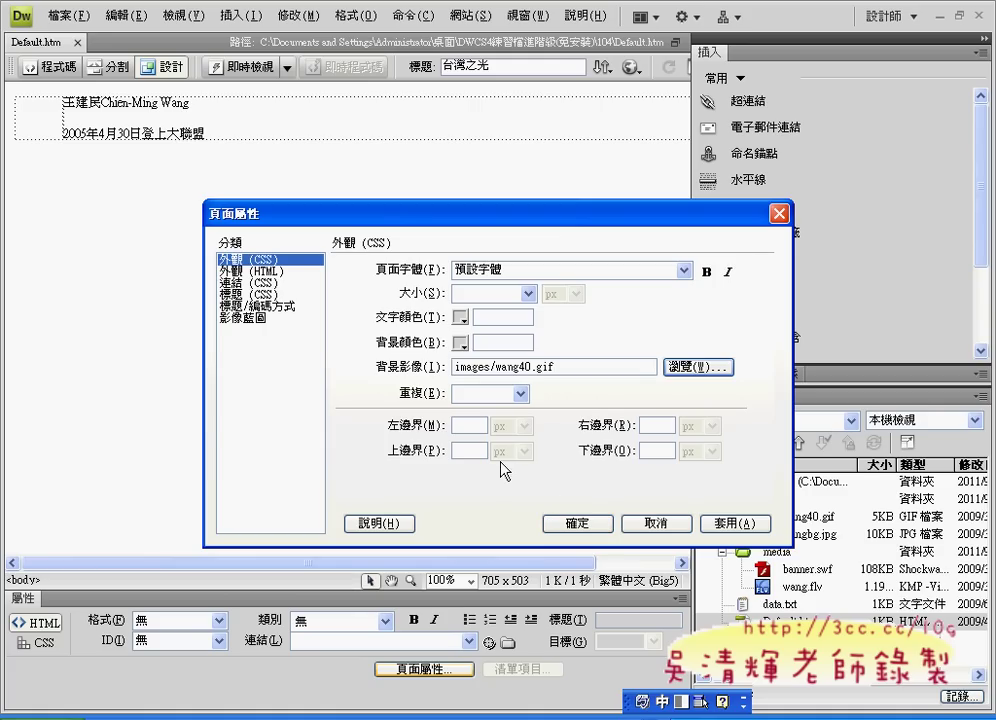
Step: Set the page's top margin to 0 and apply the page properties
click(472, 452)
text(0)
click(563, 523)
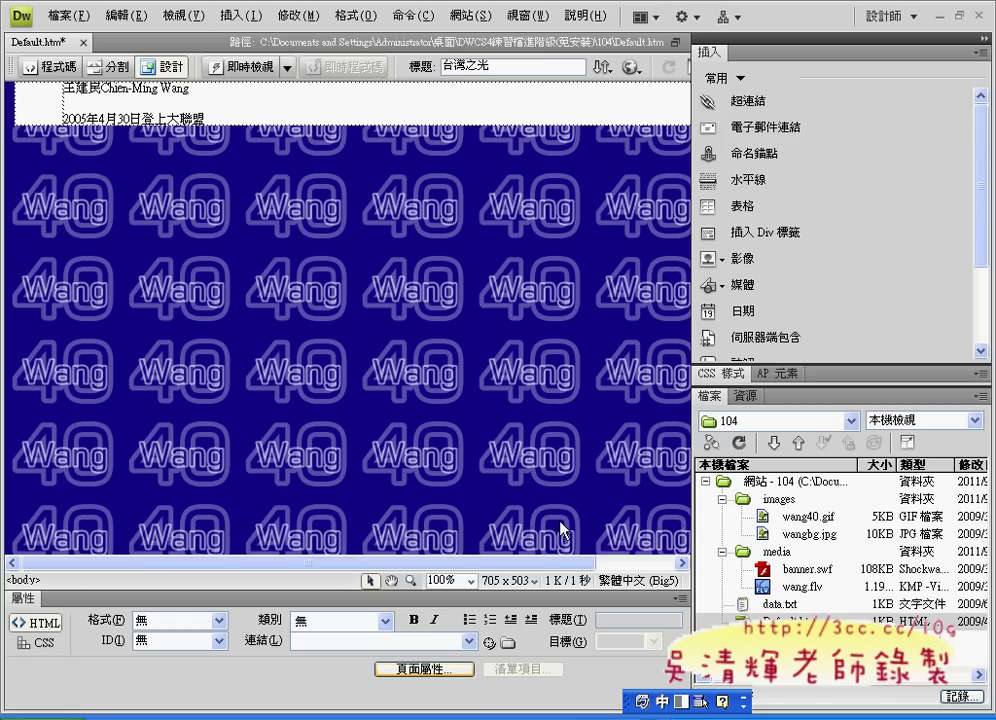
Step: Show the page in split view and locate the spot between the opening body tag and the table for banner.swf
click(818, 570)
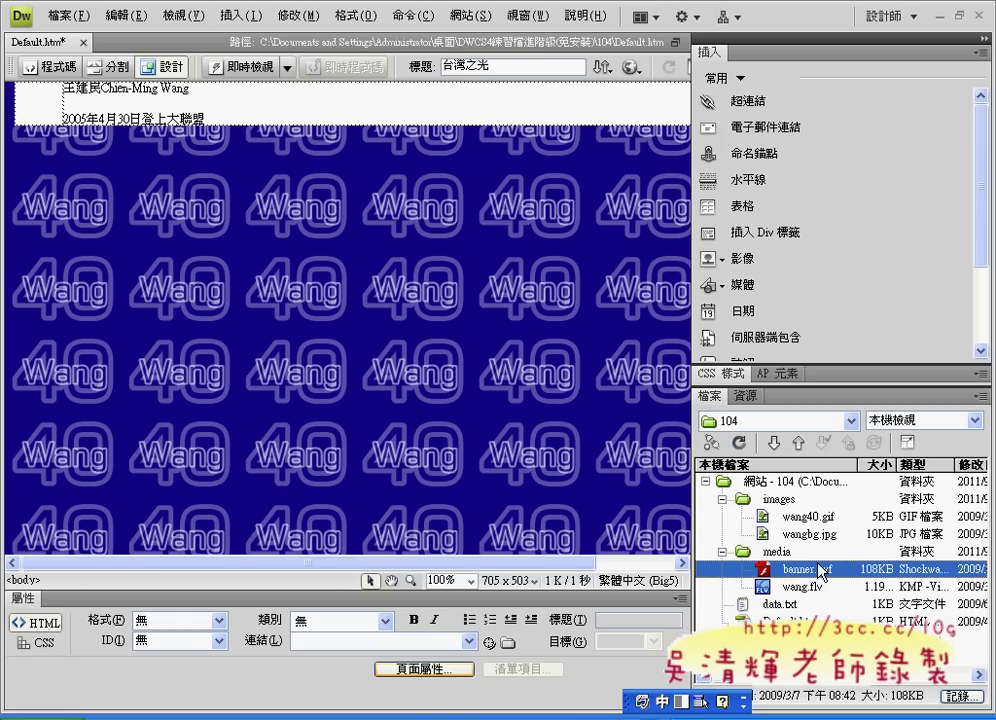
mouse_move(818, 570)
mouse_down()
mouse_move(835, 578)
mouse_move(760, 578)
mouse_move(780, 568)
mouse_move(849, 580)
mouse_up()
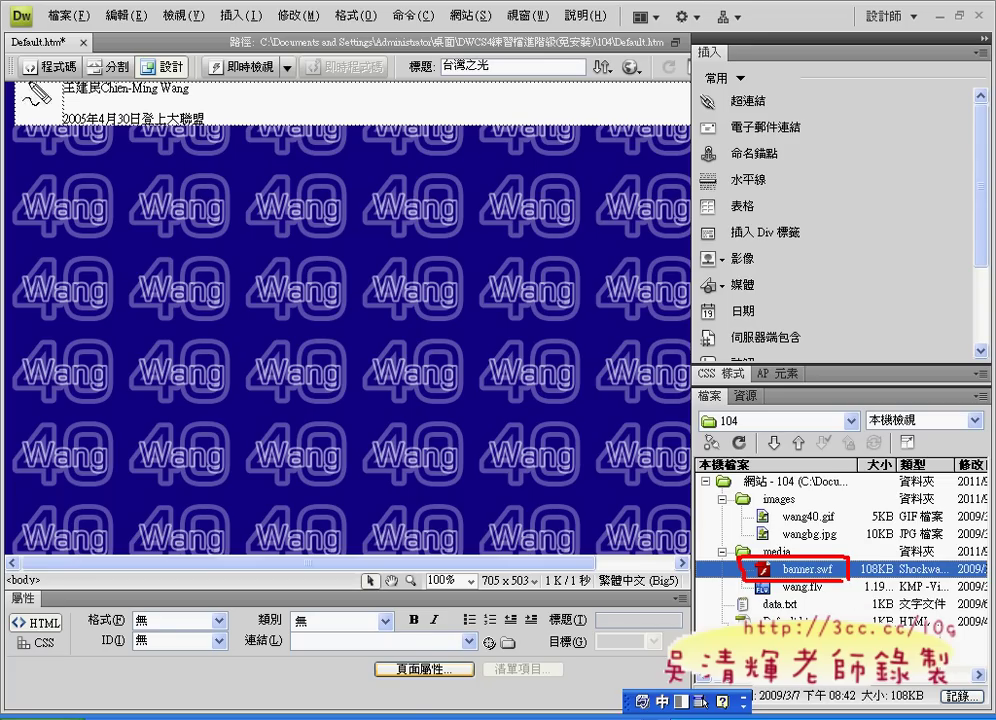
mouse_move(17, 85)
mouse_down()
mouse_move(20, 126)
mouse_move(230, 126)
mouse_move(89, 85)
mouse_move(281, 87)
mouse_move(245, 125)
mouse_up()
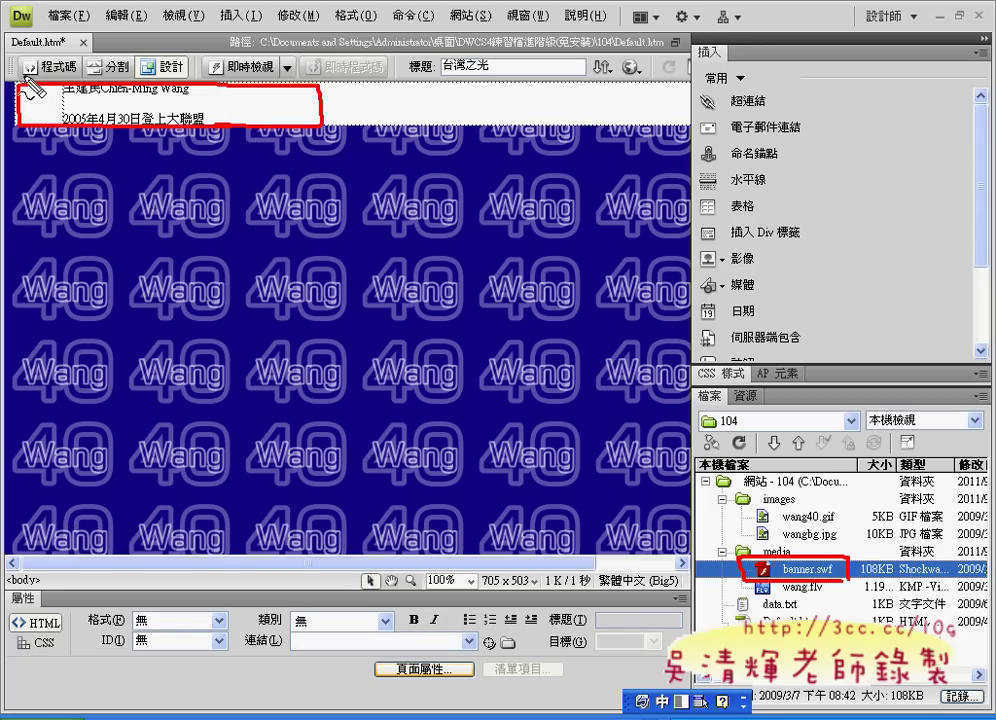
key(Escape)
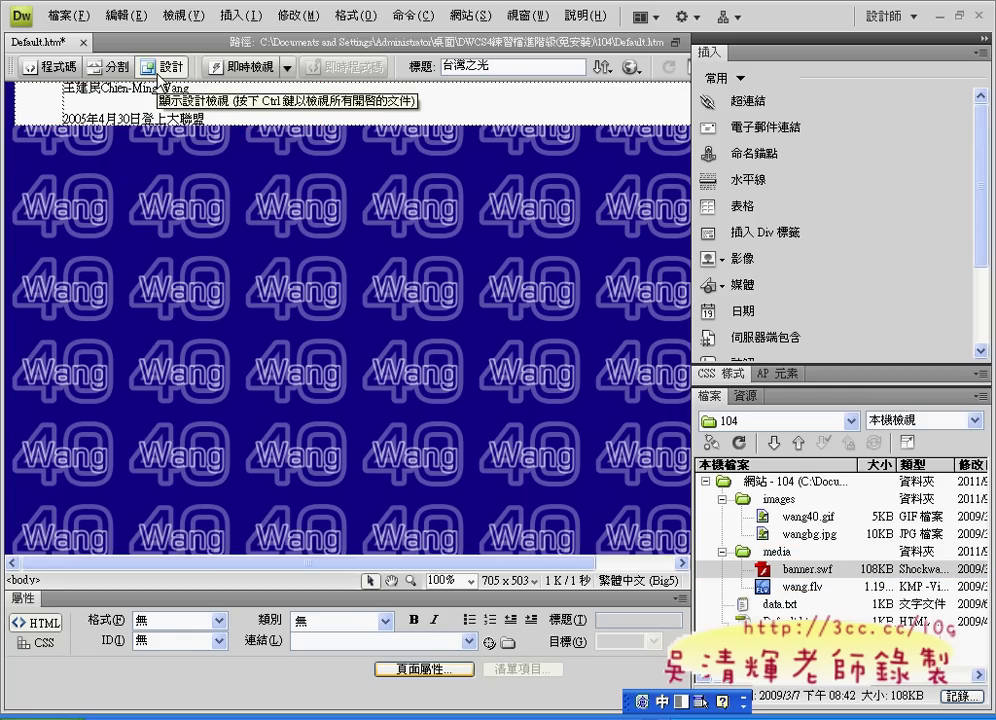
click(108, 72)
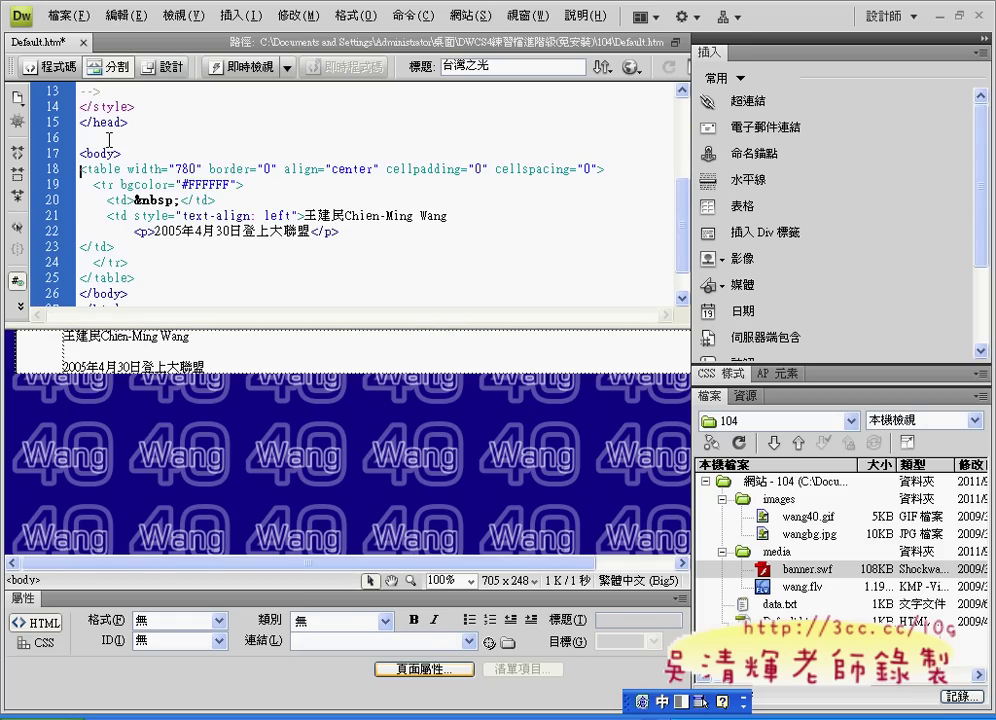
key(ctrl+space)
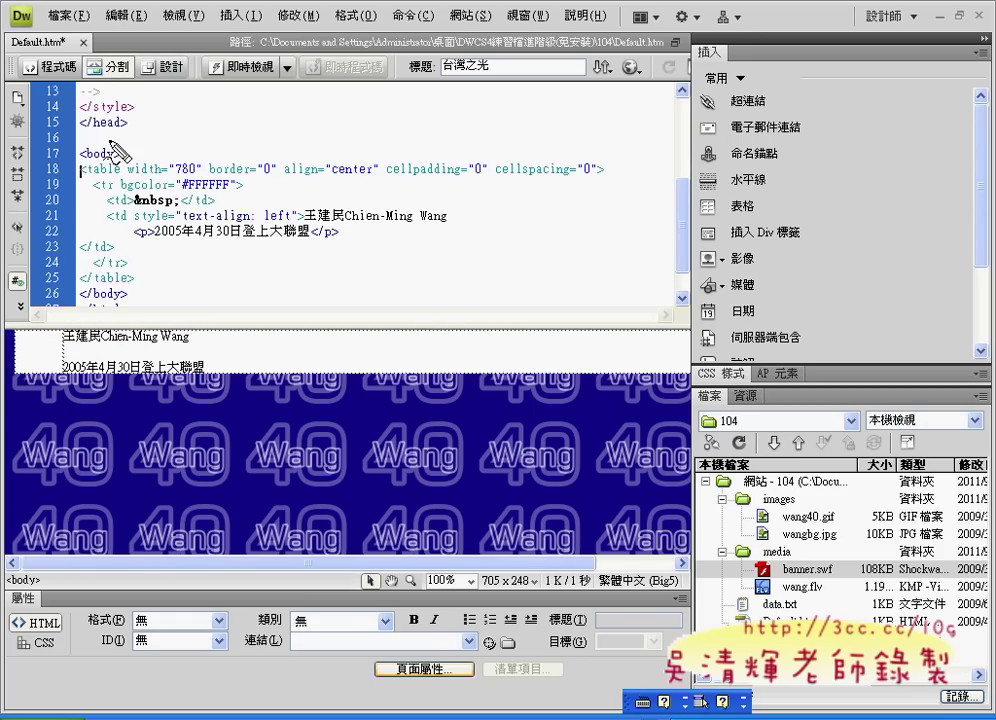
drag(80, 171, 120, 172)
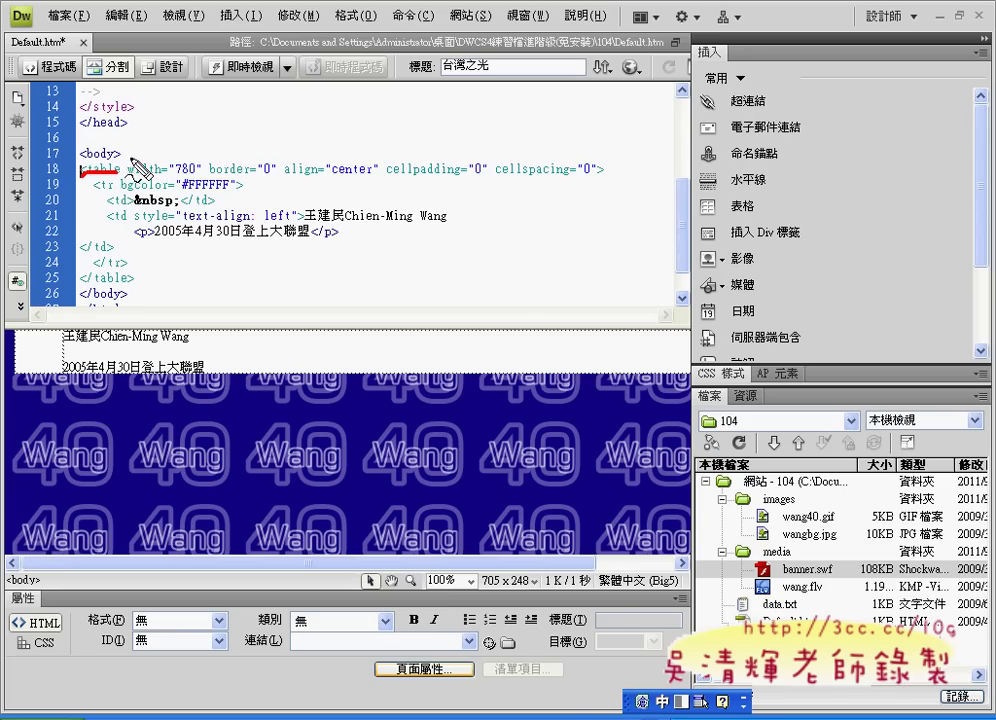
mouse_move(124, 158)
mouse_down()
mouse_move(132, 143)
mouse_move(153, 152)
mouse_move(128, 158)
mouse_up()
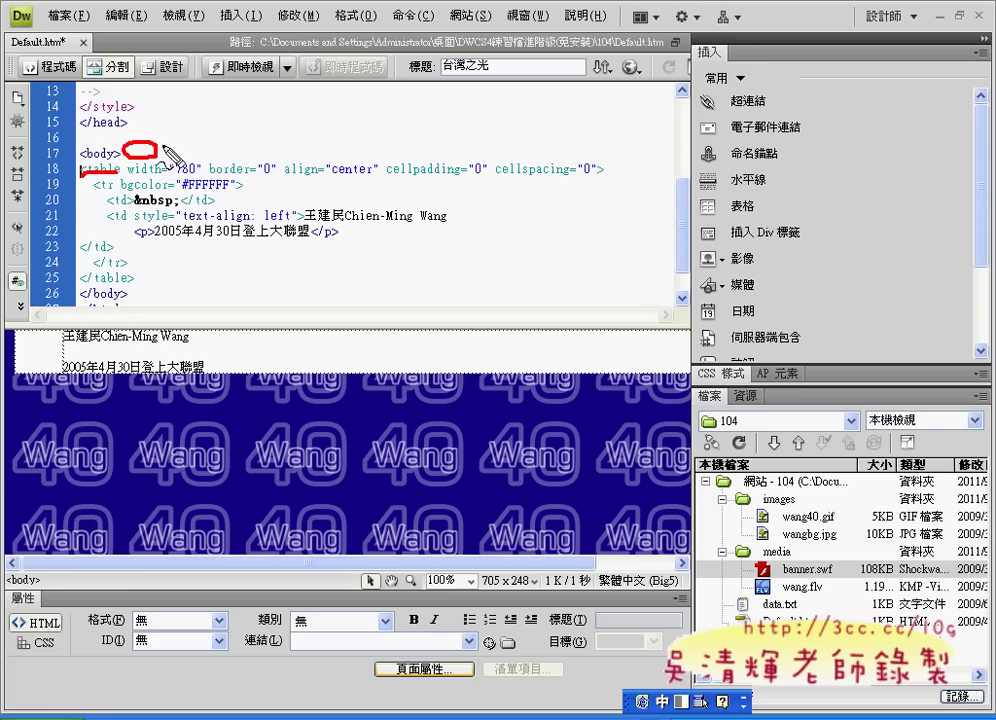
key(Escape)
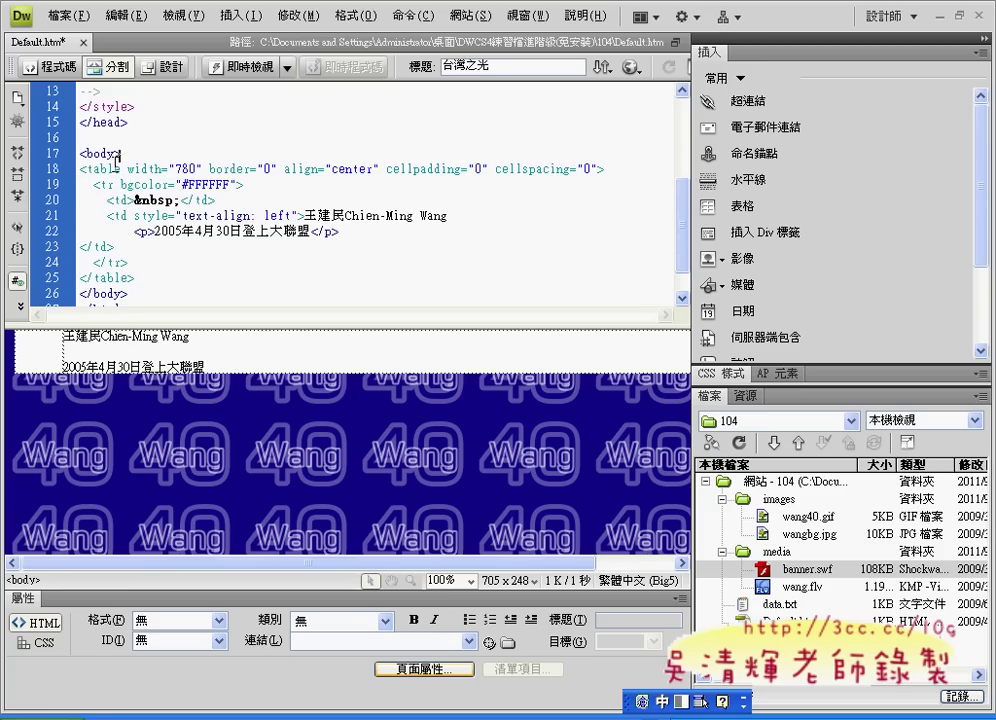
Step: Insert banner.swf from the media folder just before the table, leaving its accessibility attributes empty
drag(797, 578, 147, 146)
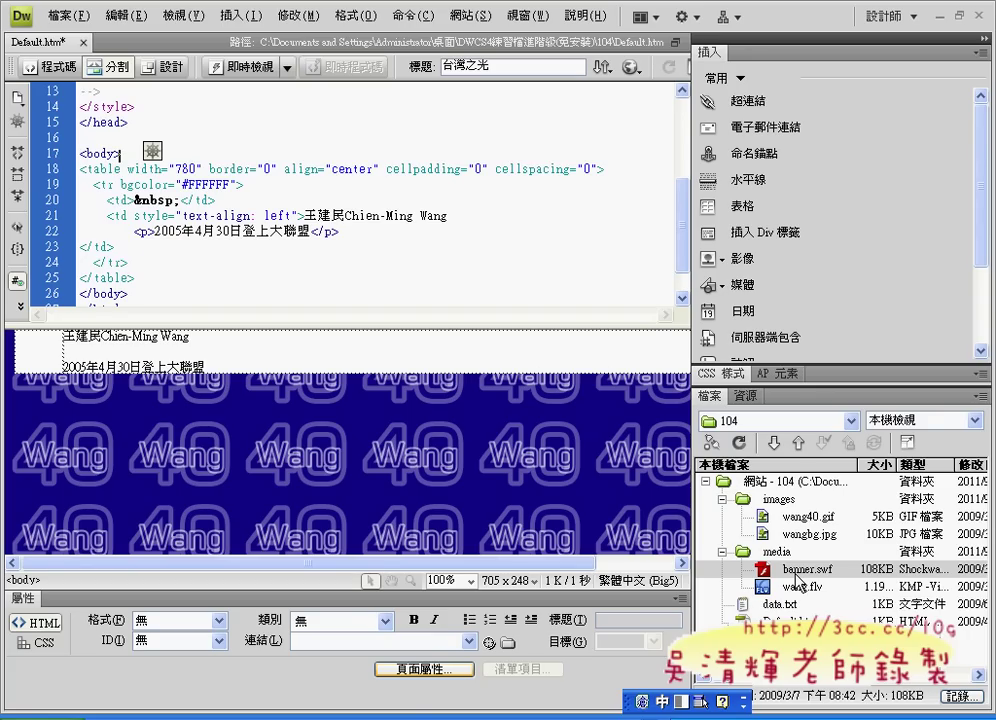
drag(147, 146, 14, 355)
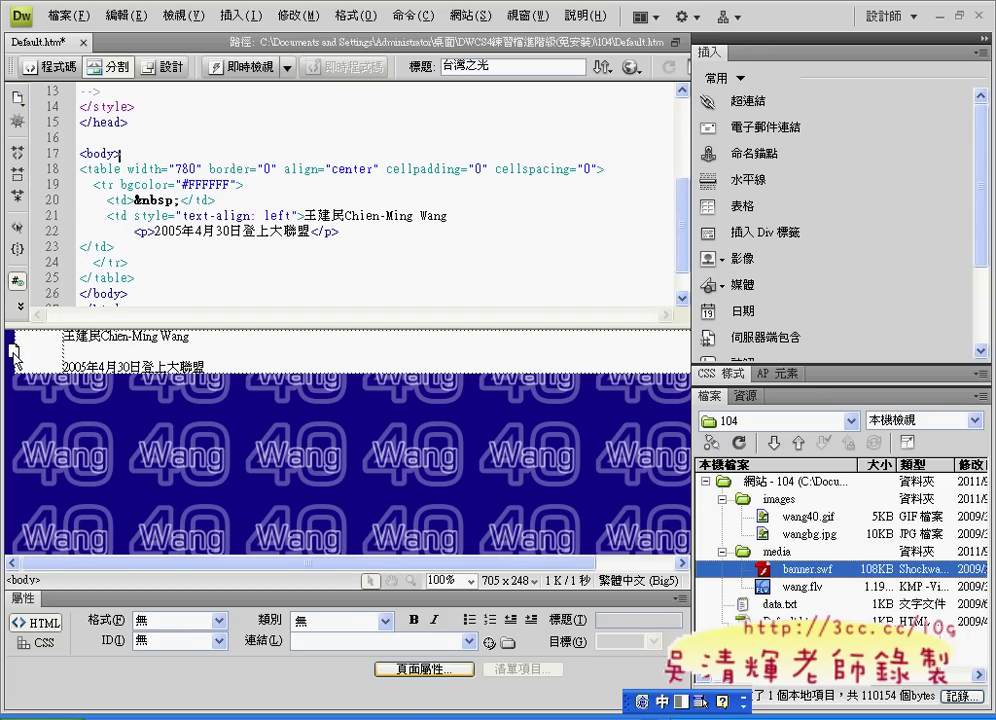
drag(14, 352, 16, 358)
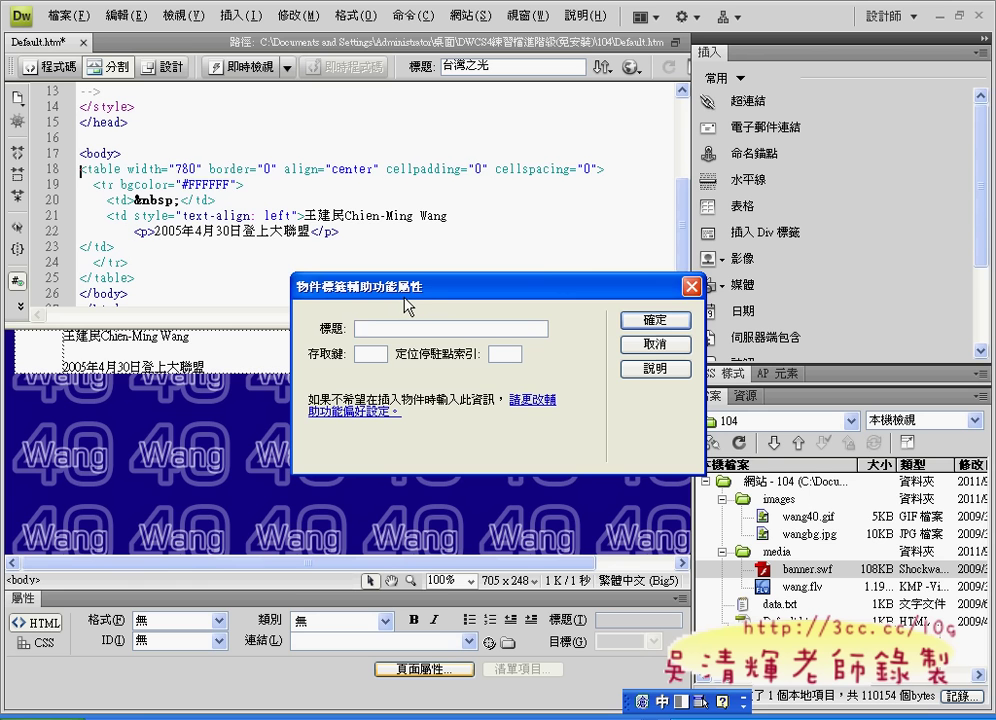
click(656, 320)
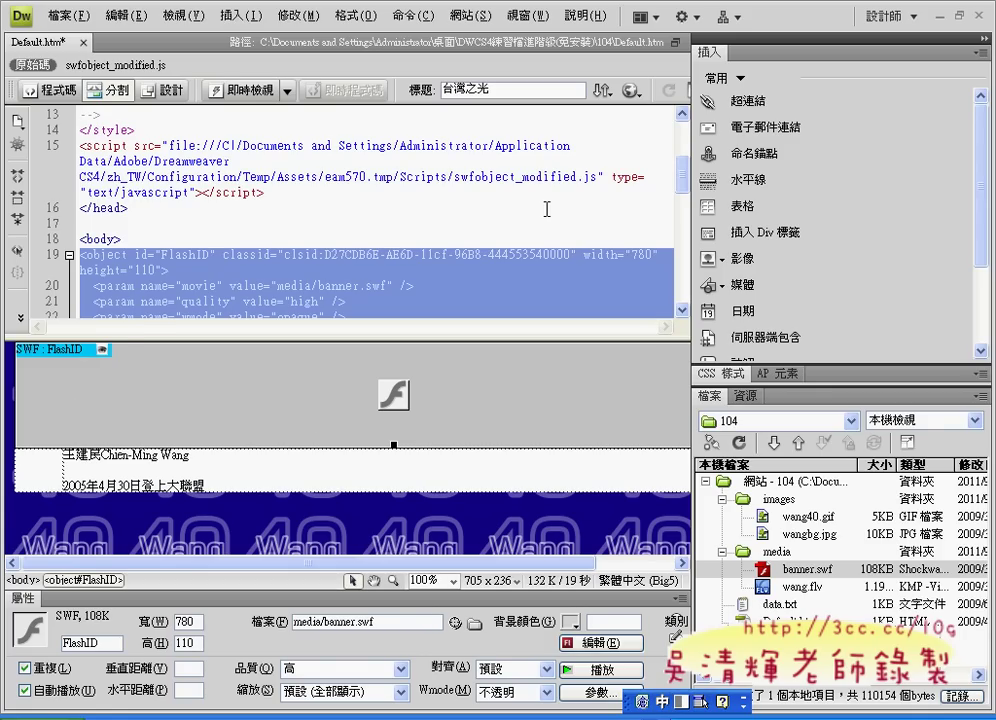
Step: Examine the object code generated for the banner and delete the SWF from the page
drag(686, 193, 689, 259)
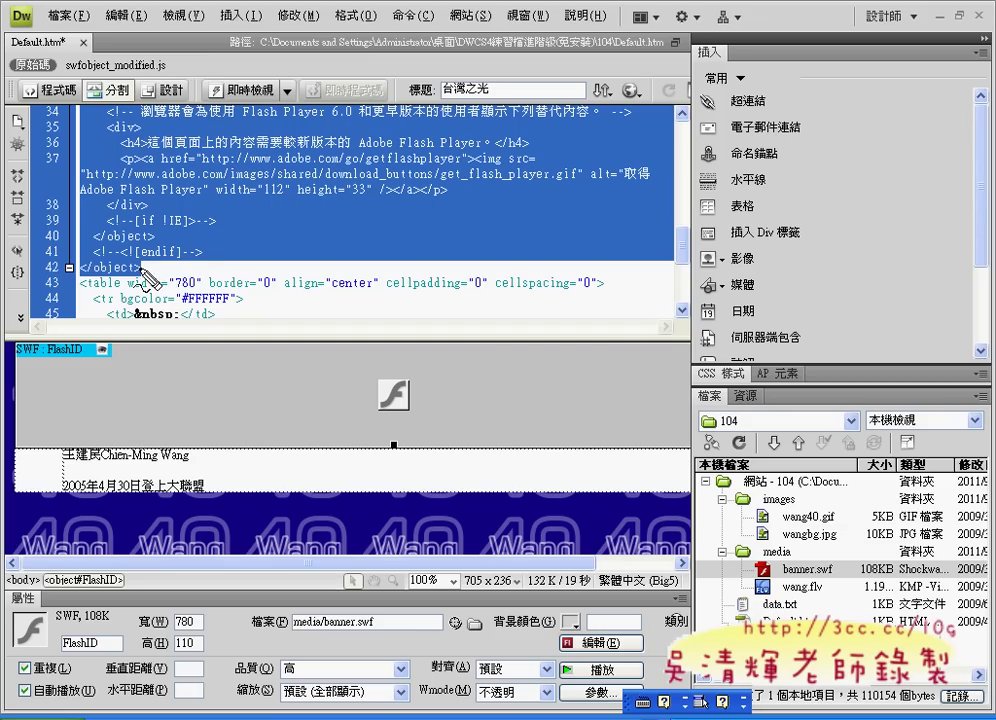
mouse_move(150, 285)
mouse_down()
mouse_move(78, 292)
mouse_move(98, 265)
mouse_move(103, 307)
mouse_move(97, 292)
mouse_up()
click(333, 400)
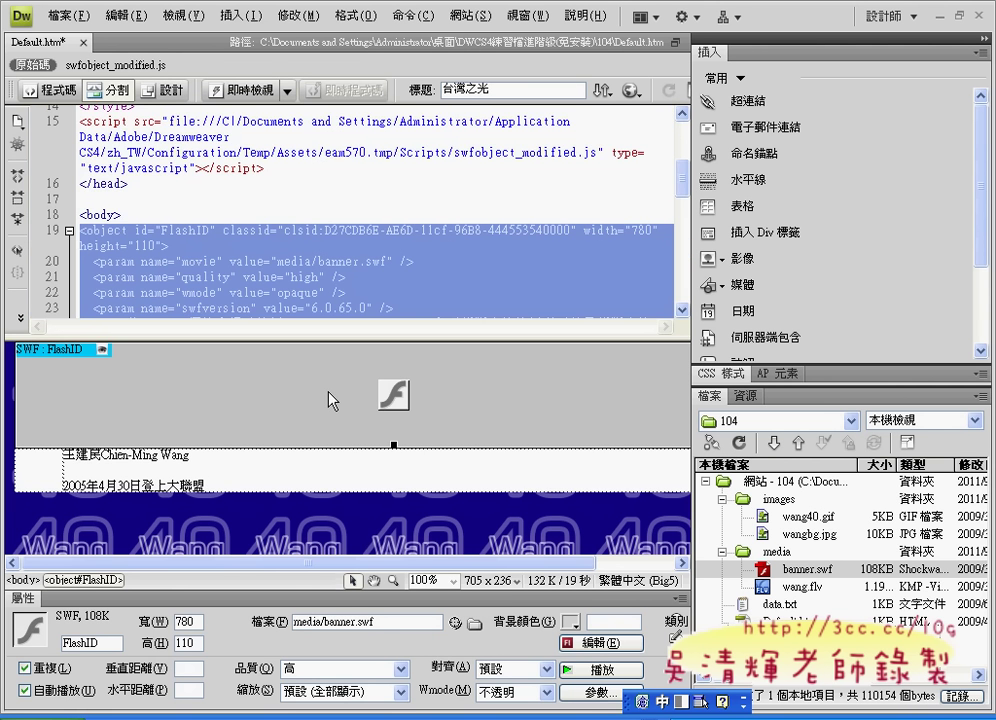
key(Delete)
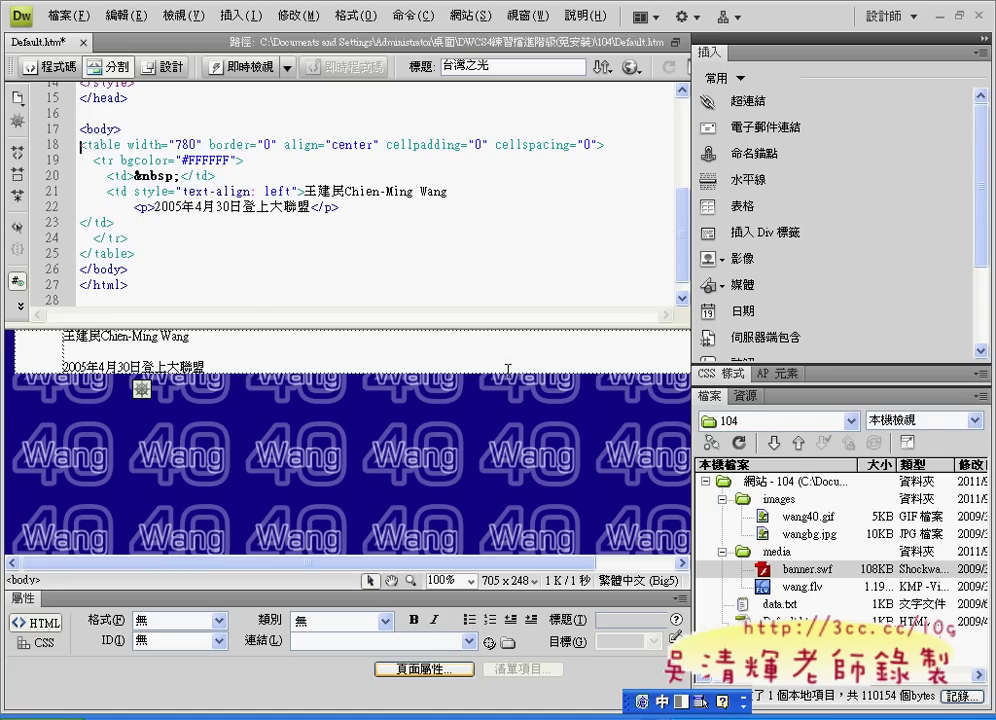
Step: Insert media/banner.swf right after the opening body tag, leaving its accessibility attributes empty, and preview the banner in live view
click(130, 131)
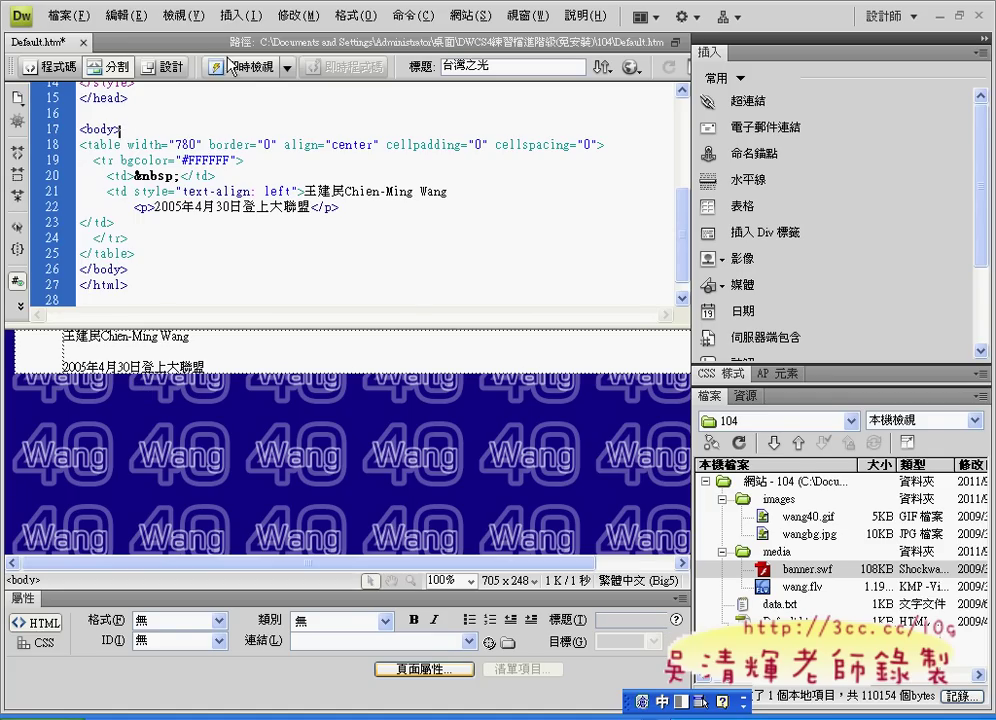
click(240, 16)
mouse_move(255, 97)
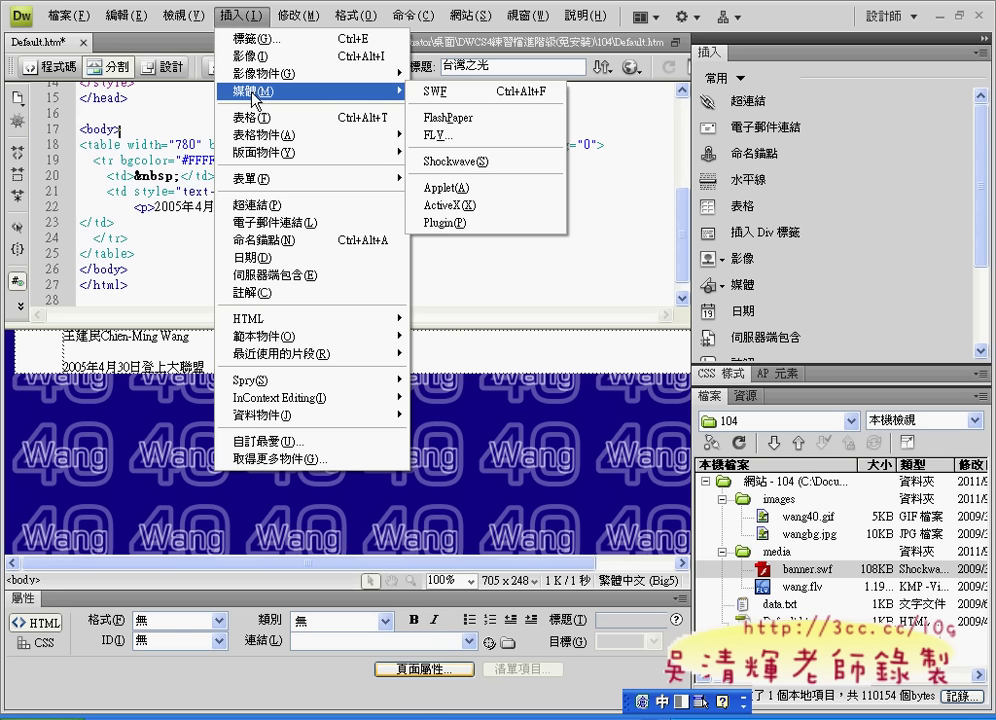
click(440, 93)
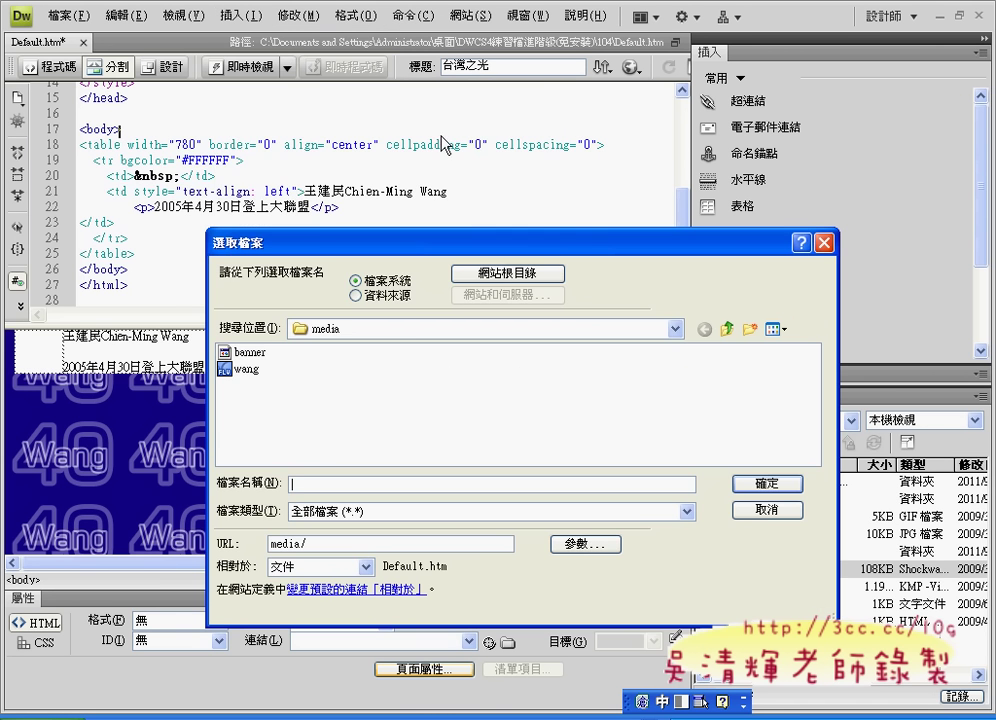
click(244, 370)
click(243, 352)
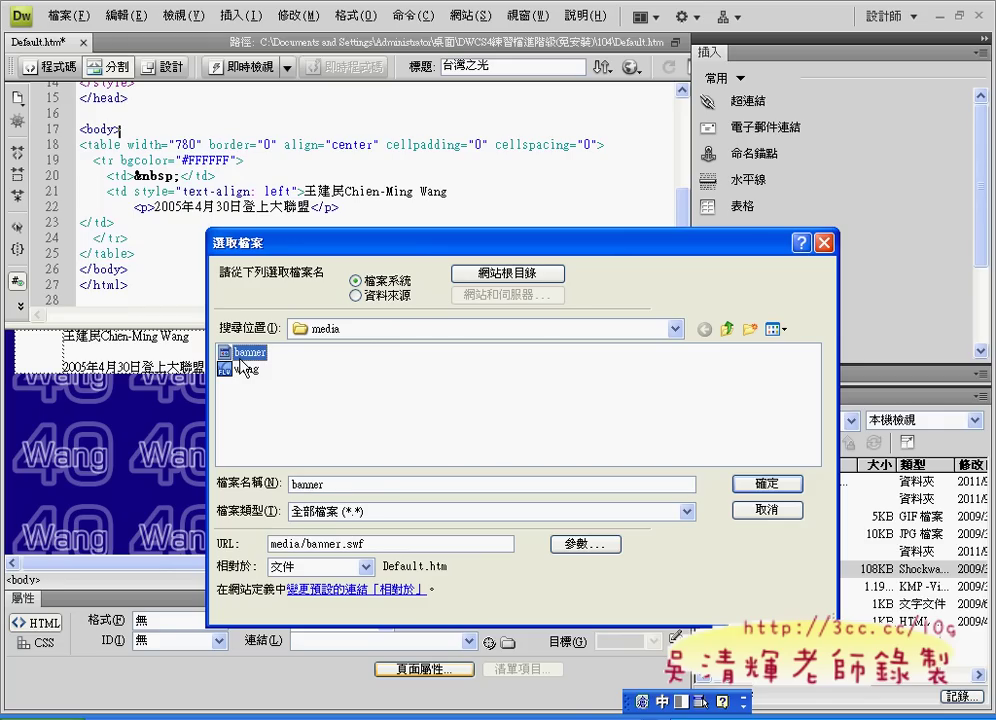
click(765, 485)
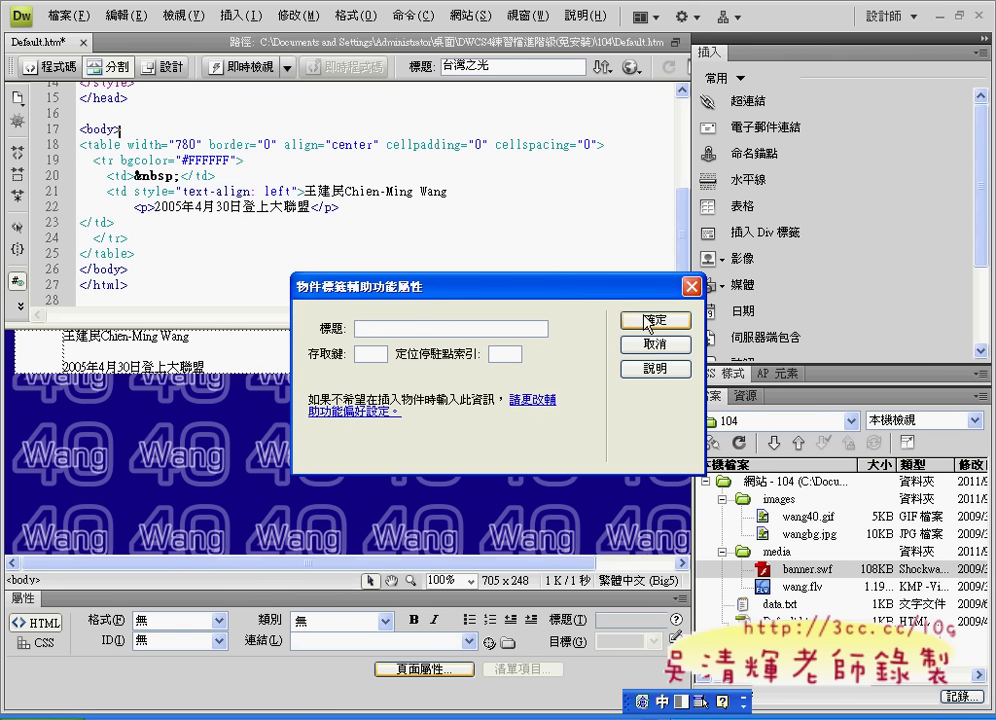
click(645, 320)
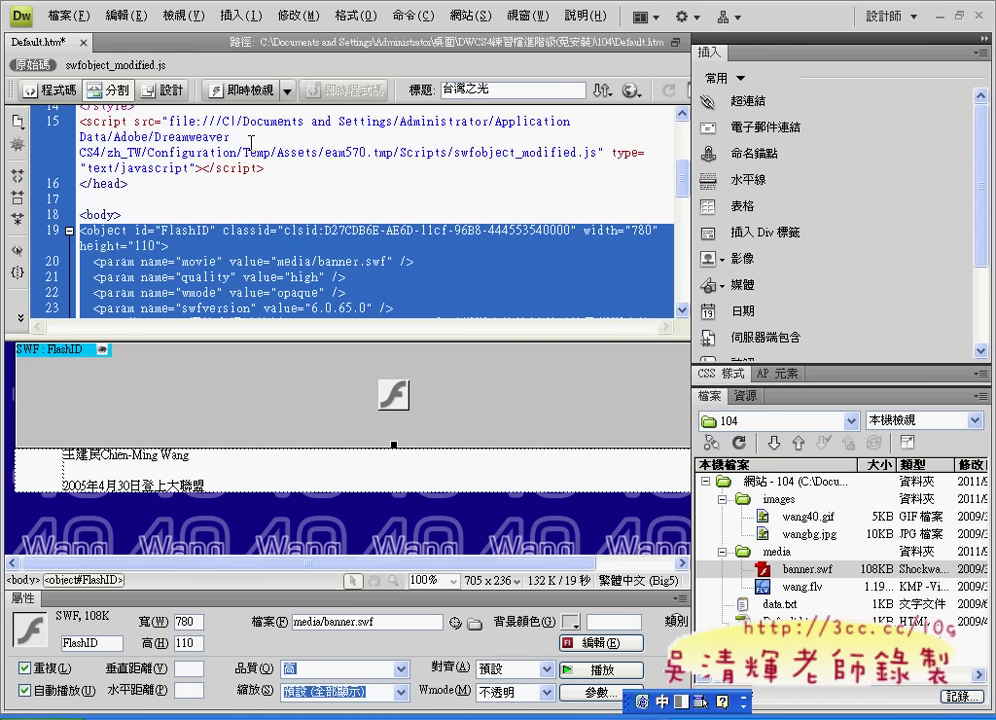
click(253, 92)
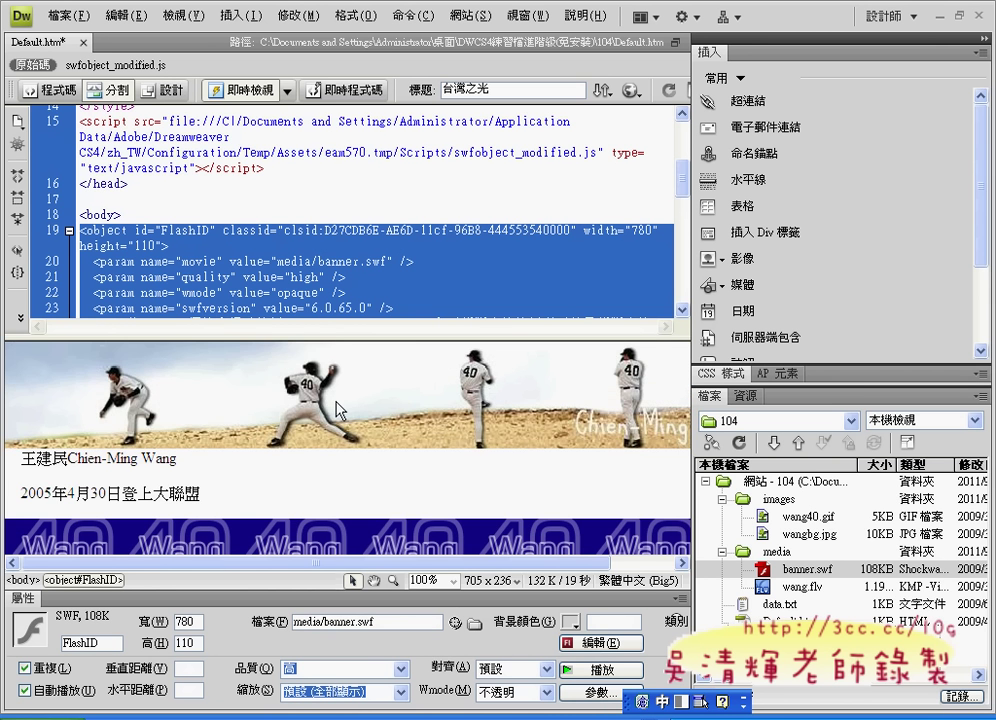
click(229, 95)
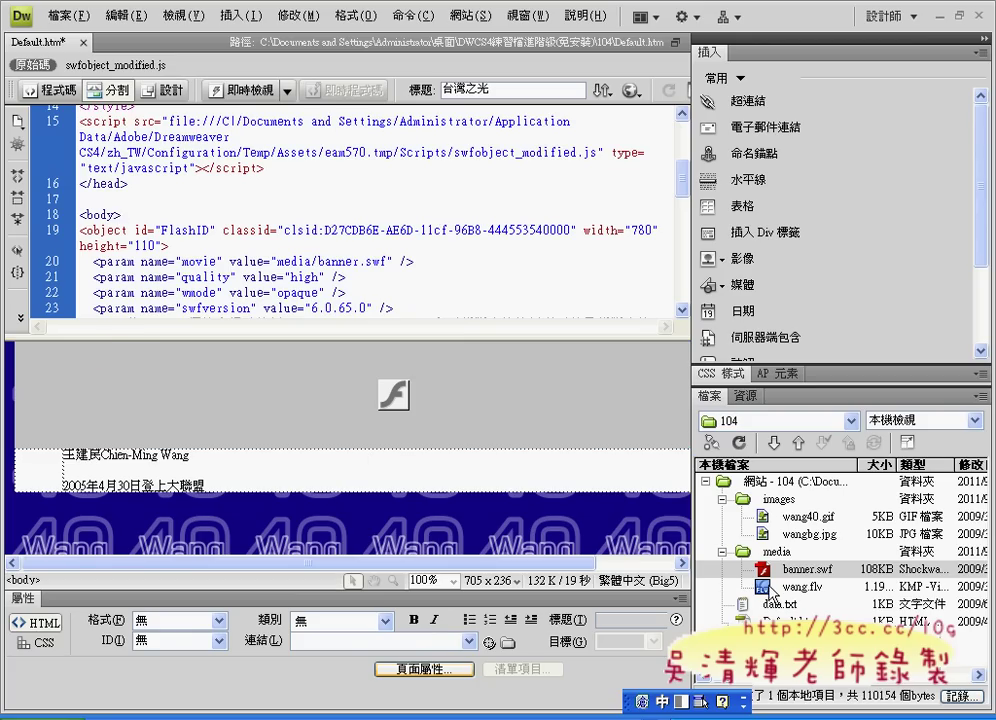
Step: Examine how the table, row and cell tags in the code enclose the empty left cell intended for the video
click(240, 16)
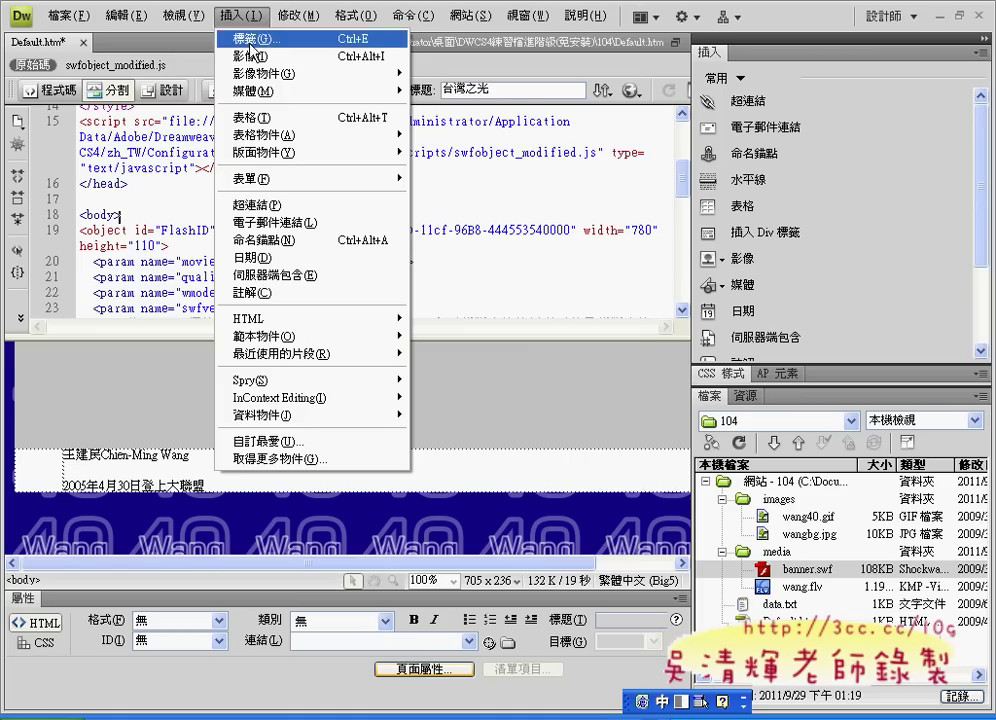
mouse_move(259, 95)
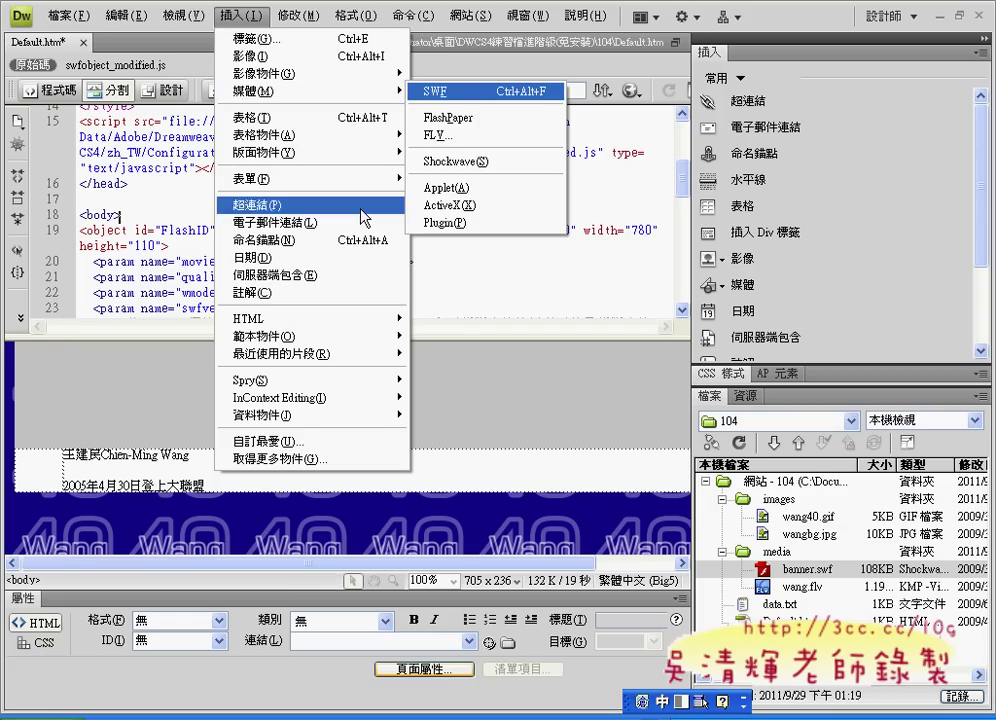
click(33, 470)
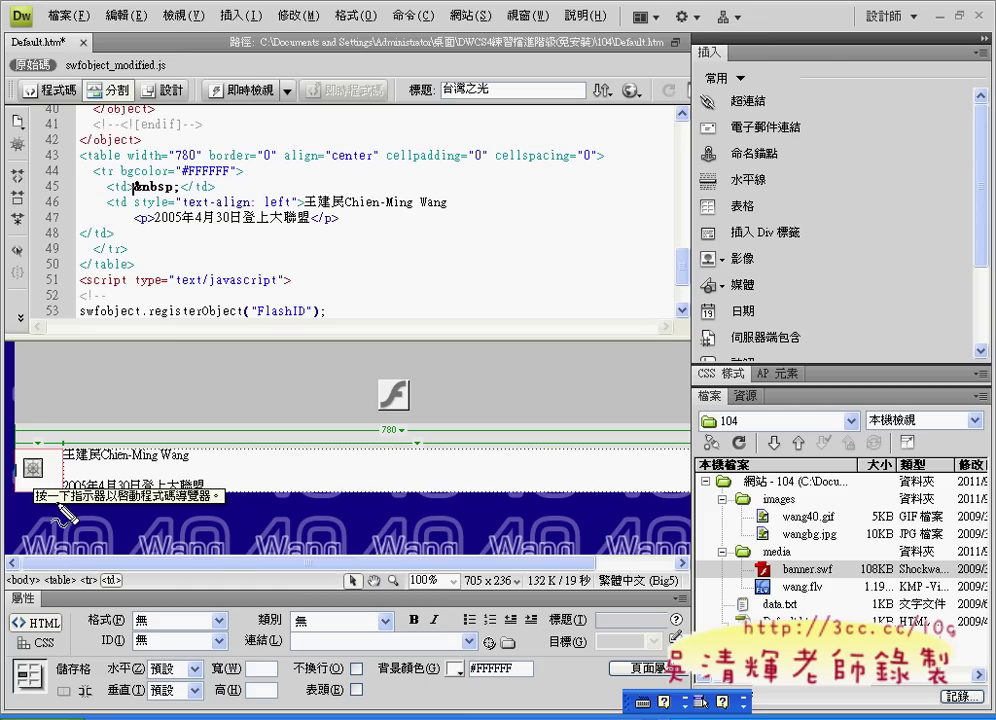
mouse_move(44, 456)
mouse_down()
mouse_move(10, 472)
mouse_move(40, 490)
mouse_move(18, 488)
mouse_up()
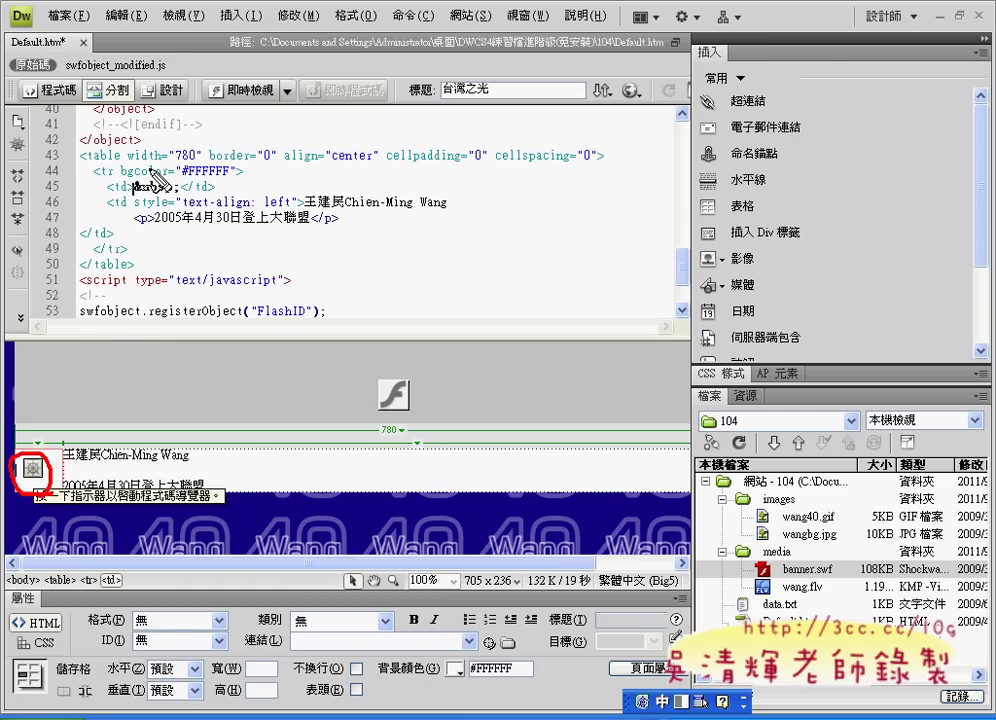
key(Escape)
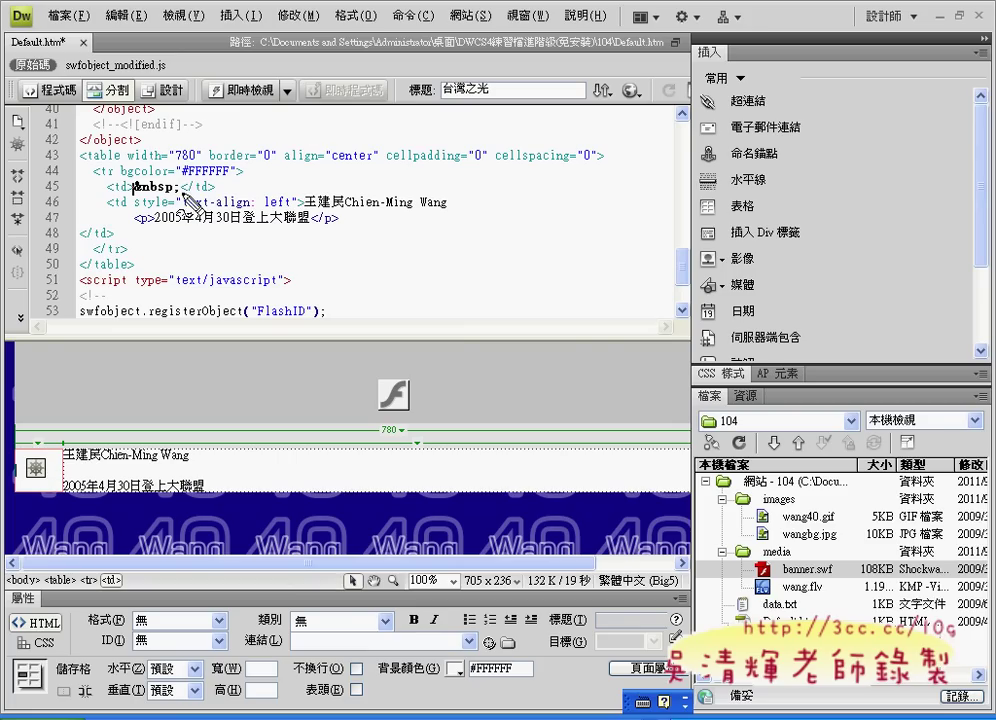
click(135, 188)
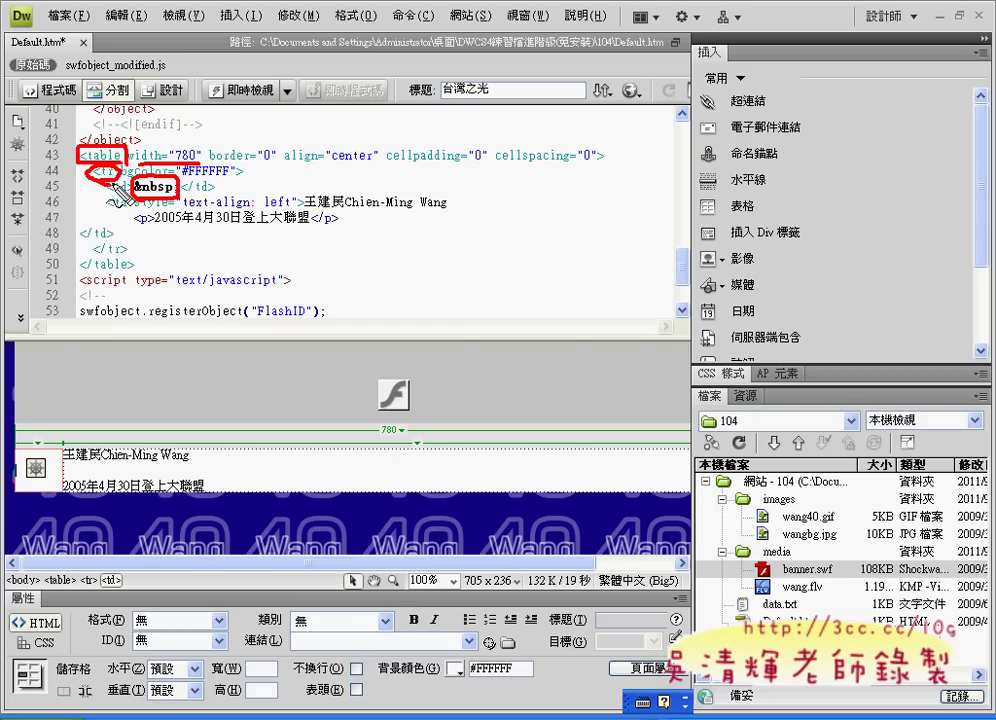
mouse_move(90, 243)
mouse_down()
mouse_move(133, 266)
mouse_move(80, 258)
mouse_move(138, 275)
mouse_up()
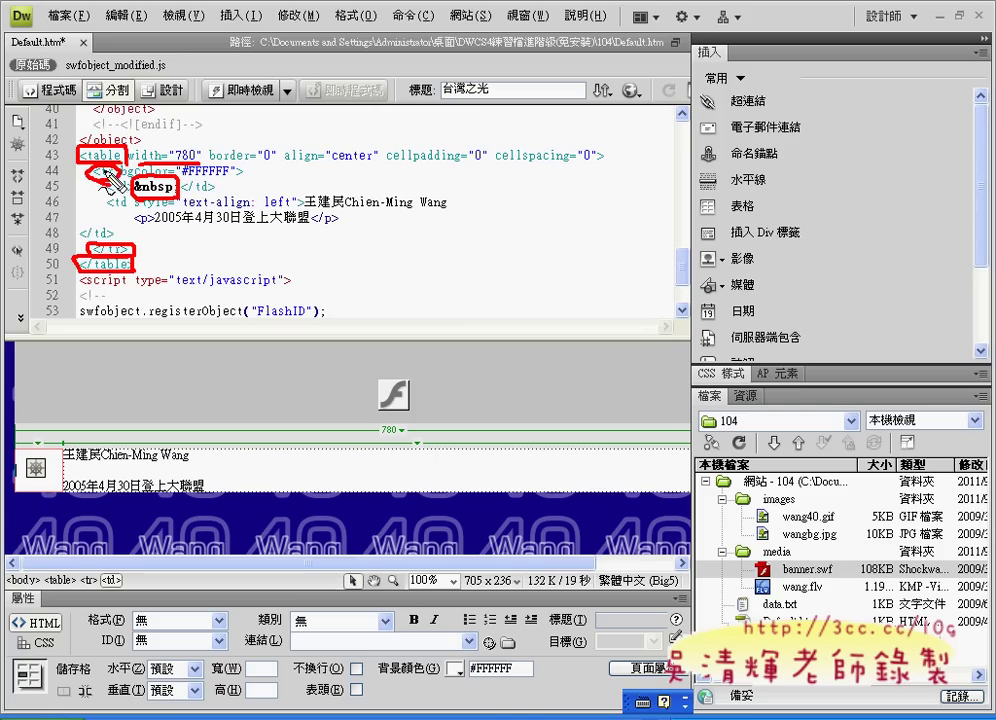
drag(125, 249, 125, 261)
mouse_move(106, 183)
mouse_down()
mouse_move(128, 190)
mouse_move(104, 184)
mouse_up()
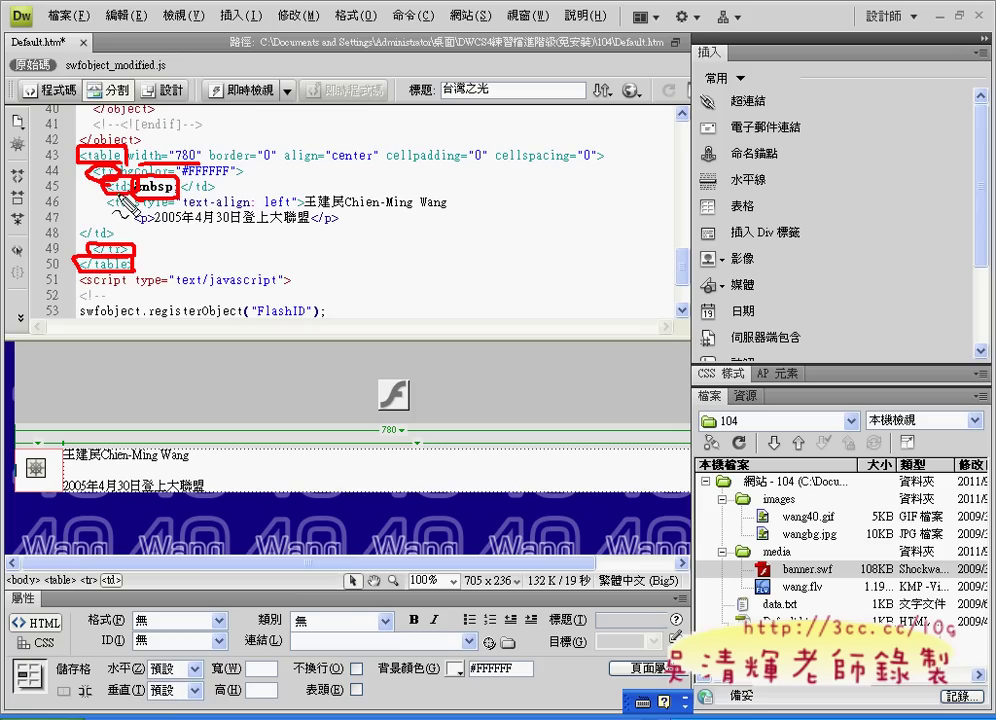
mouse_move(200, 196)
mouse_down()
mouse_move(210, 198)
mouse_move(190, 178)
mouse_up()
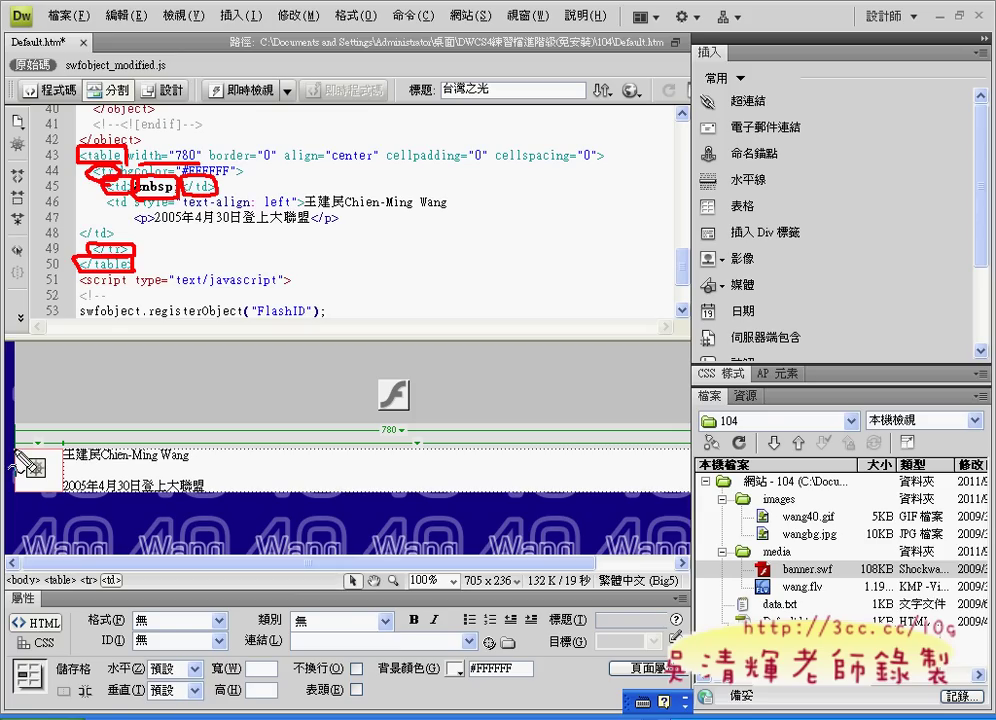
mouse_move(22, 452)
mouse_down()
mouse_move(13, 470)
mouse_move(22, 488)
mouse_move(74, 475)
mouse_move(68, 488)
mouse_up()
mouse_move(108, 205)
mouse_down()
mouse_move(112, 194)
mouse_move(100, 214)
mouse_move(122, 215)
mouse_move(80, 232)
mouse_move(112, 236)
mouse_up()
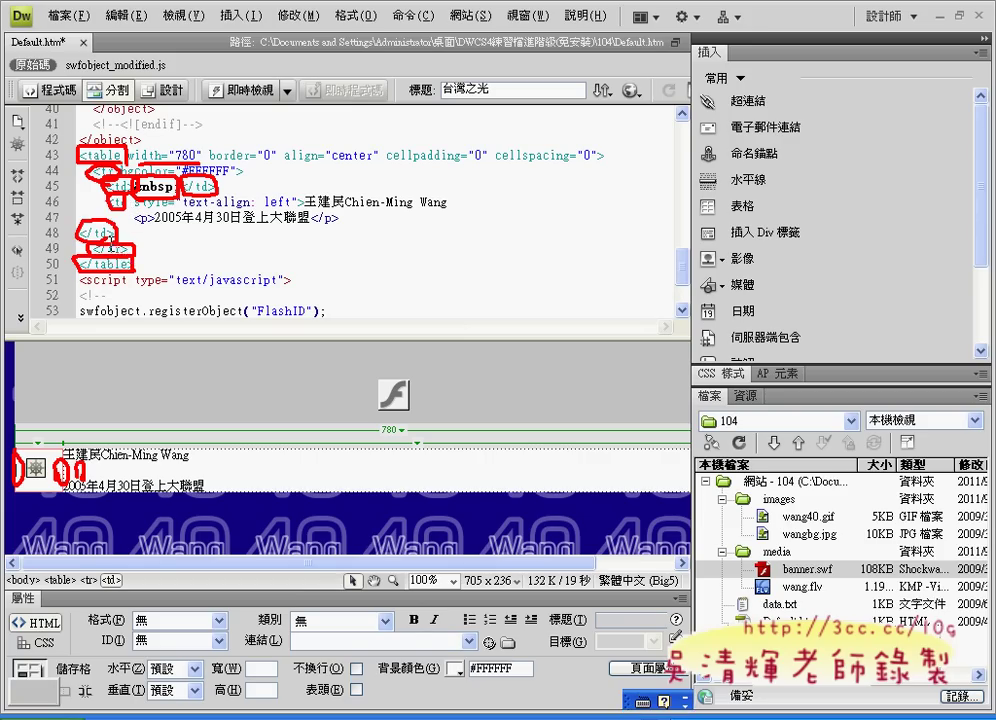
key(Escape)
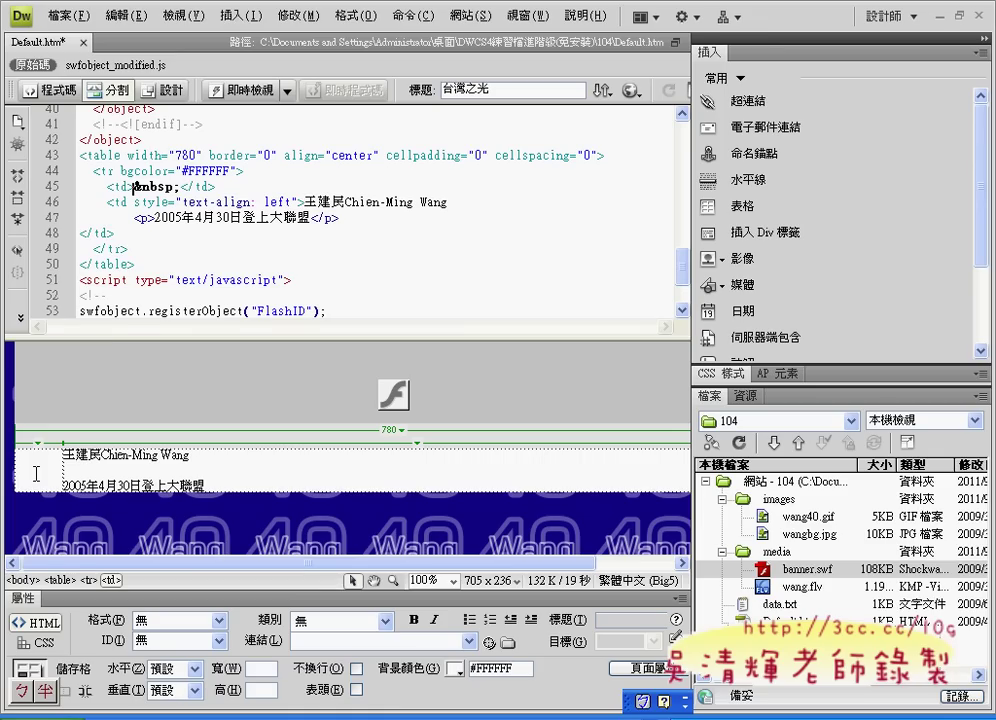
Step: In design view, place wang.flv in the table's empty left cell and choose the Clear Skin 3 player skin
click(173, 92)
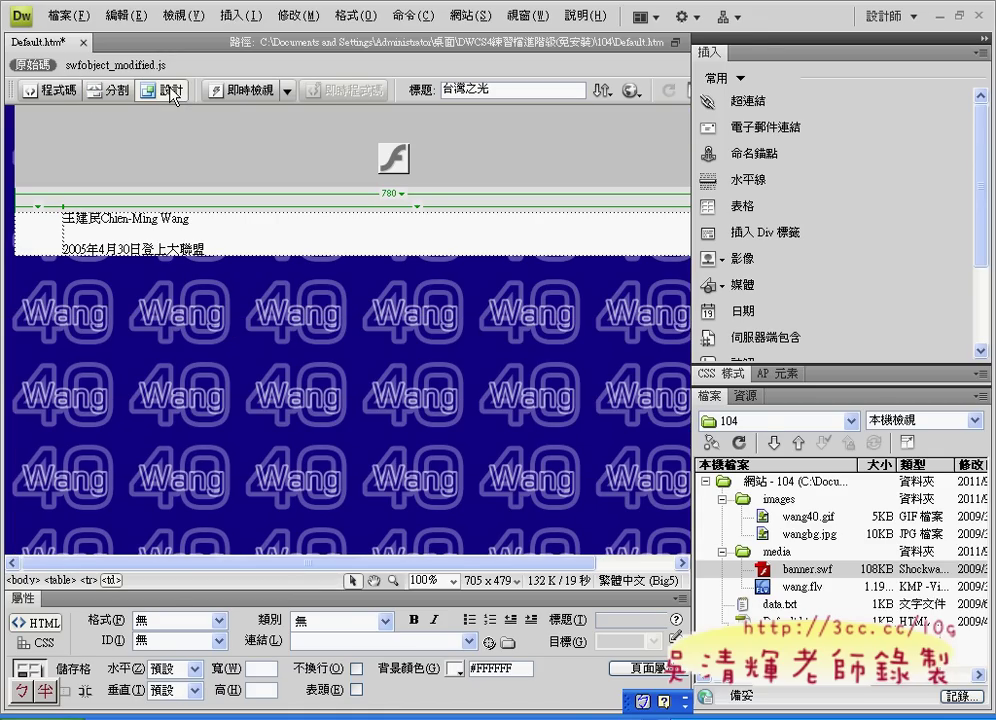
drag(790, 588, 46, 230)
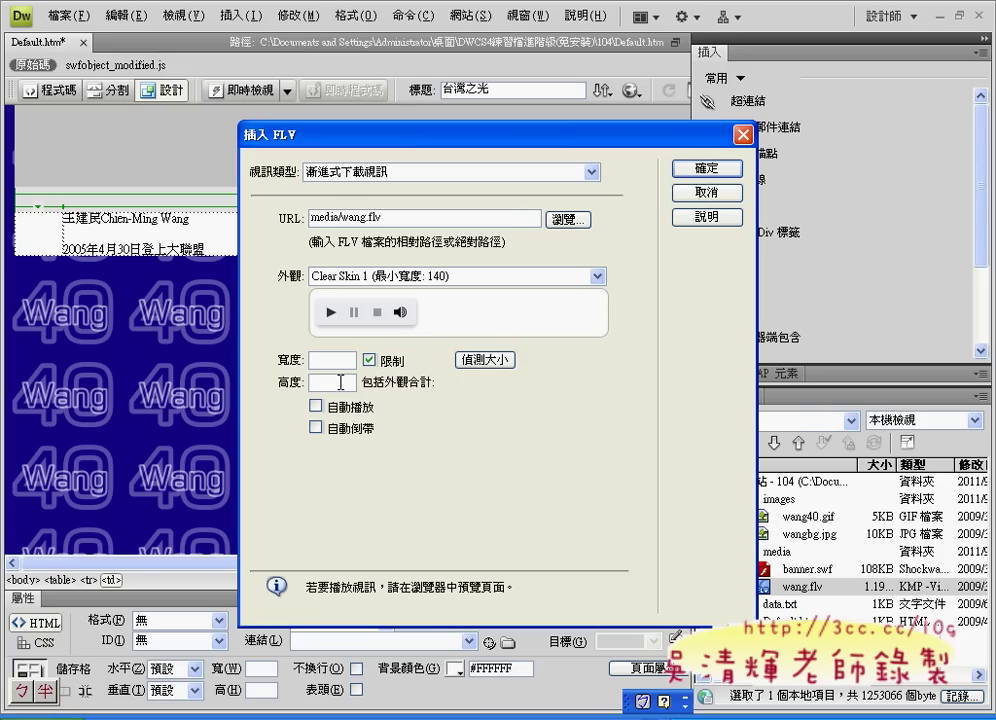
click(432, 277)
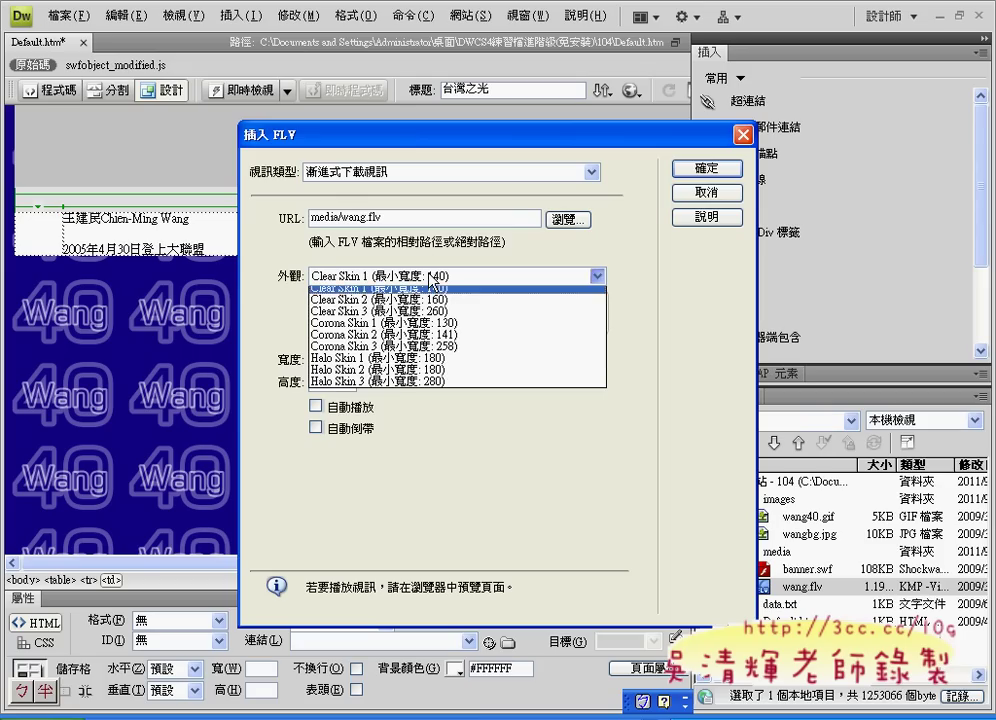
click(432, 314)
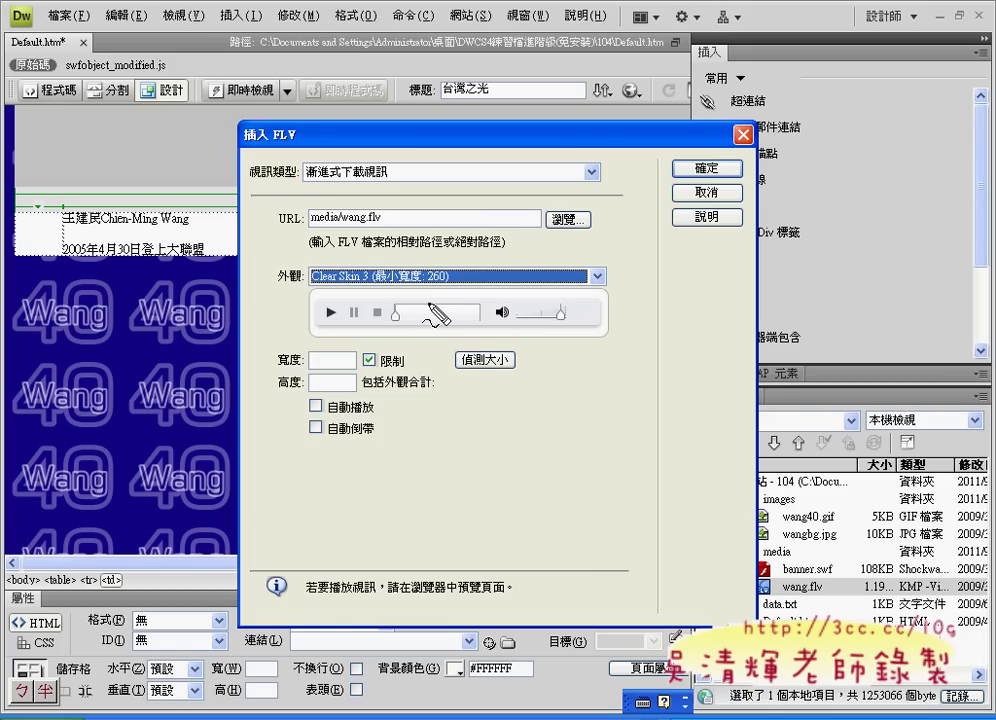
mouse_move(355, 266)
mouse_down()
mouse_move(306, 272)
mouse_move(450, 285)
mouse_up()
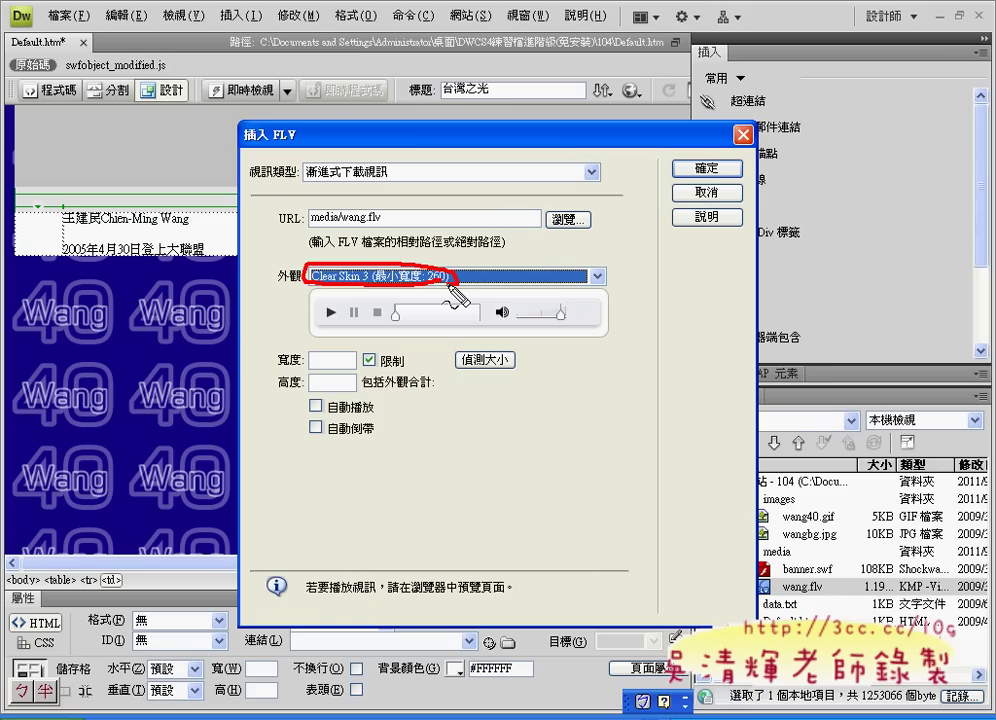
key(Escape)
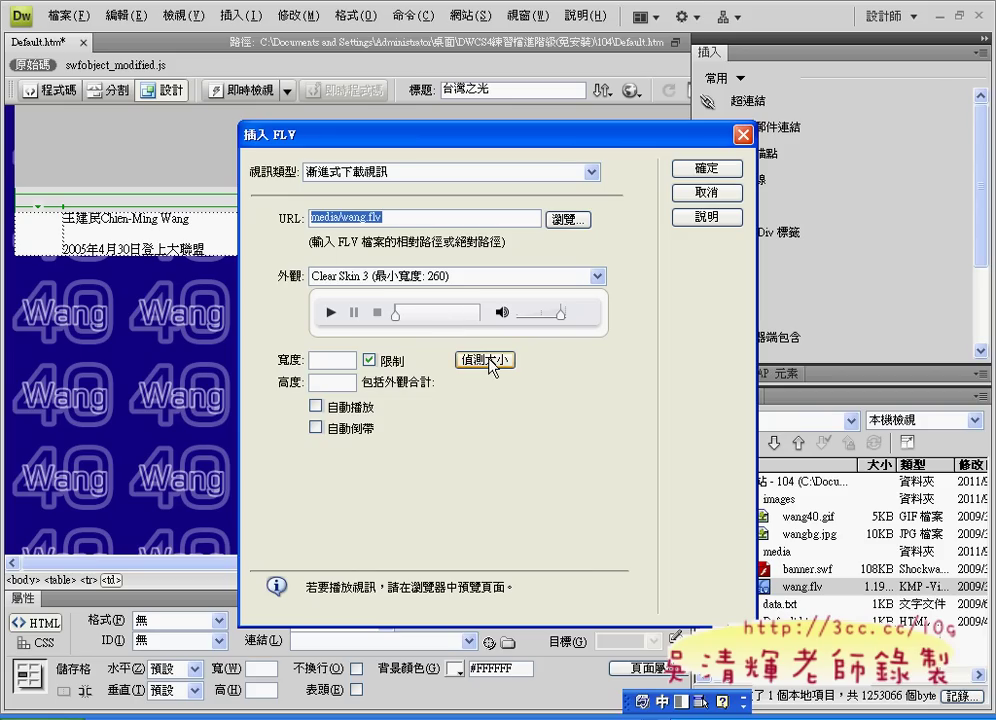
Step: Detect the video's dimensions, enable auto play and auto rewind, and insert the FLV into the cell
click(491, 365)
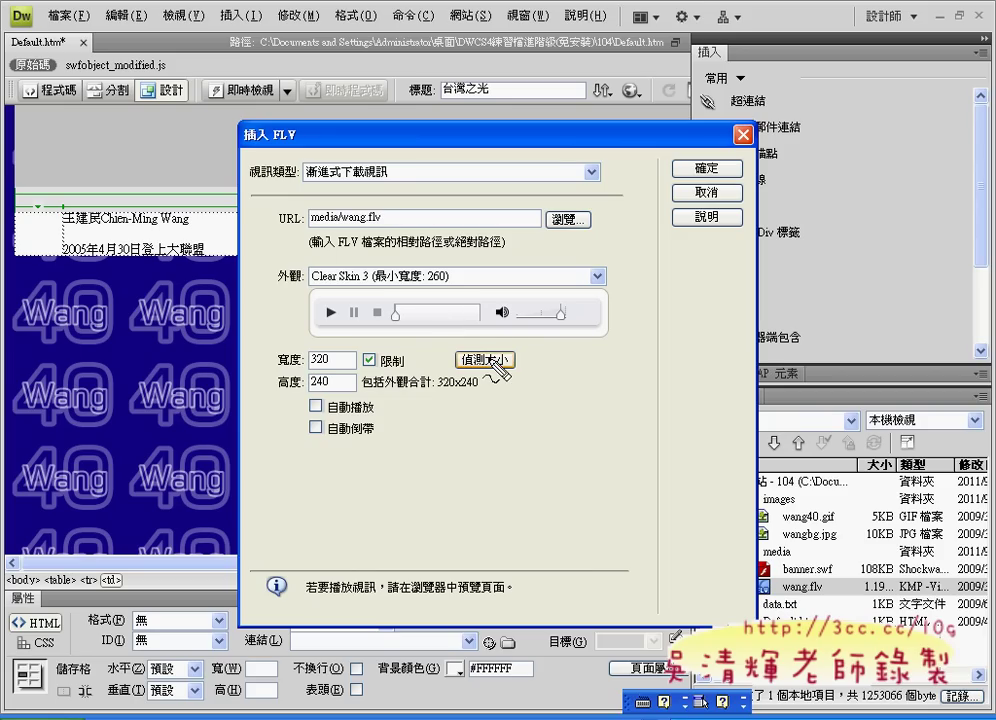
mouse_move(515, 372)
mouse_down()
mouse_move(508, 358)
mouse_move(520, 363)
mouse_up()
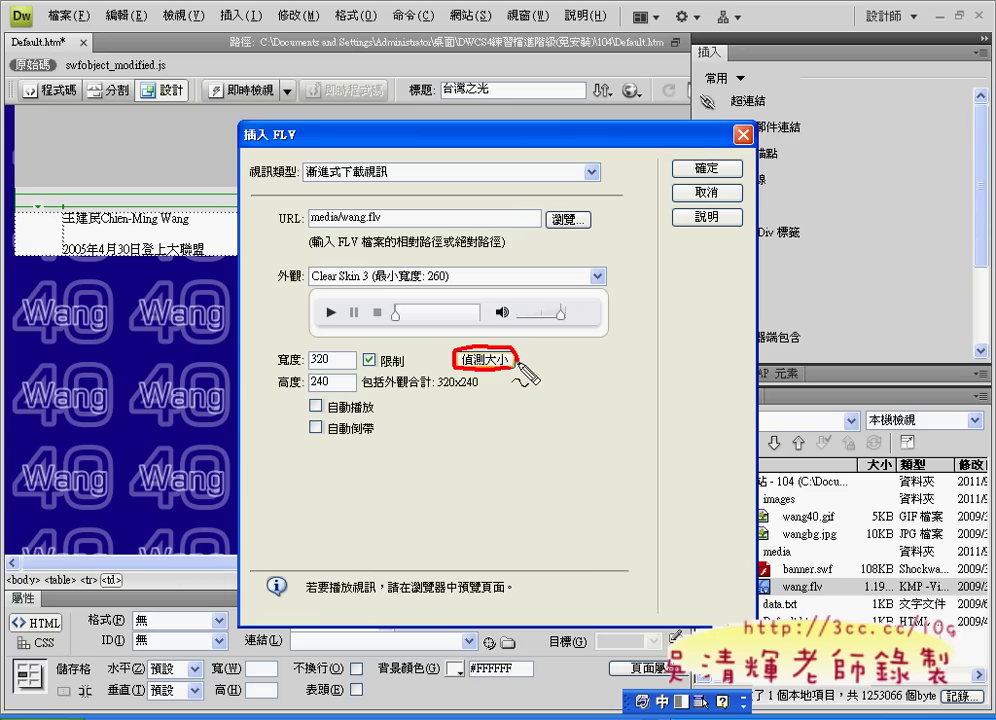
mouse_move(340, 352)
mouse_down()
mouse_move(312, 356)
mouse_move(340, 362)
mouse_move(306, 384)
mouse_move(333, 403)
mouse_up()
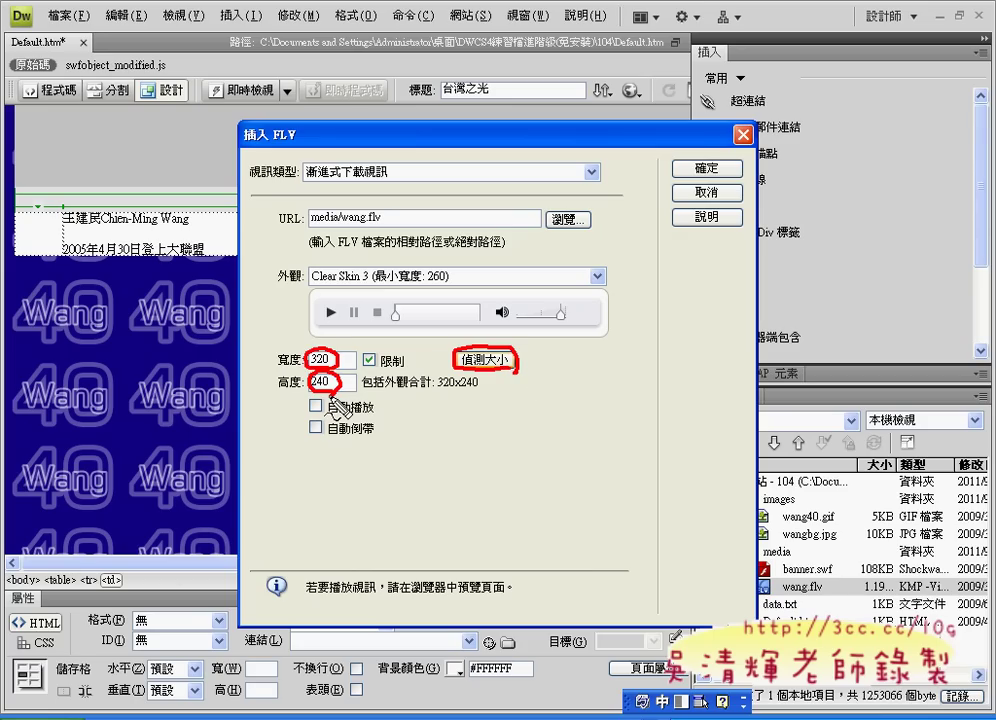
key(Escape)
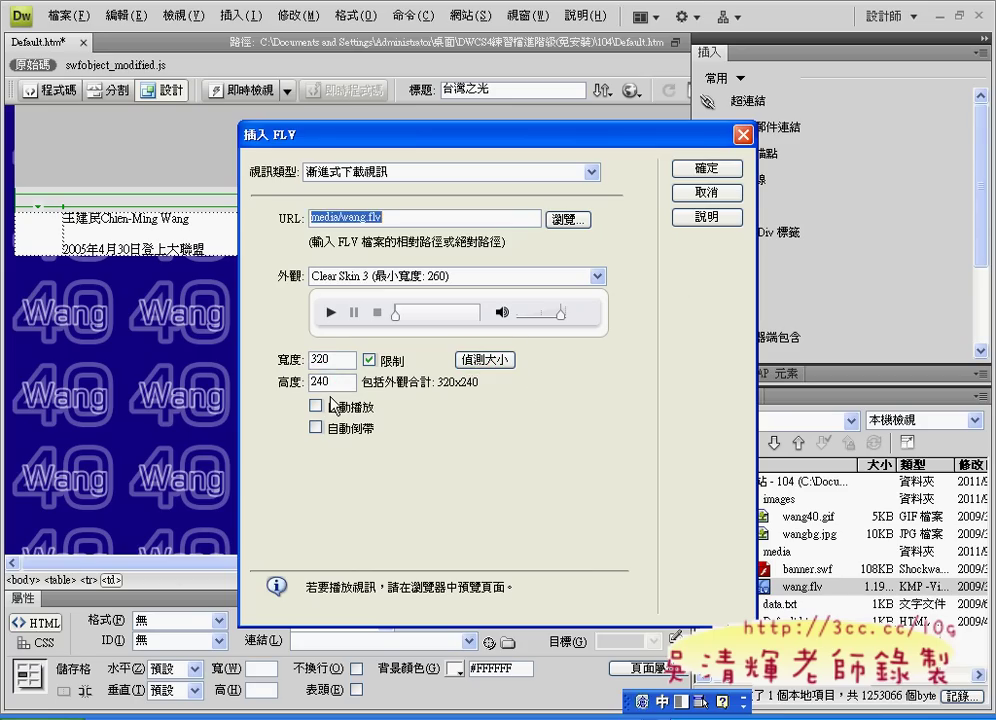
click(332, 405)
click(333, 429)
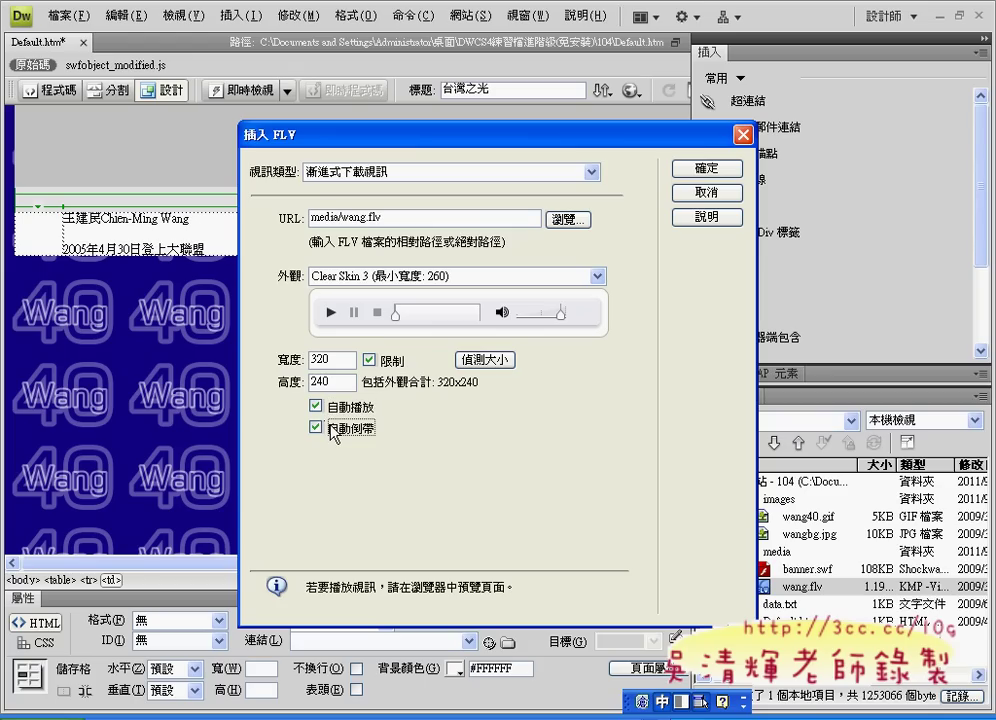
click(688, 168)
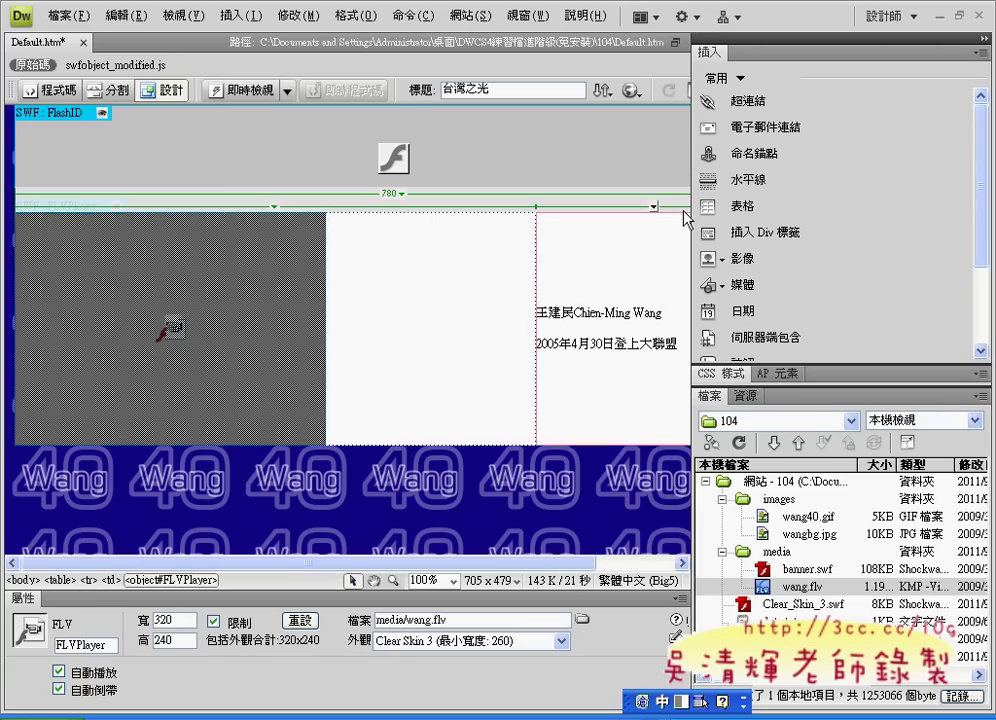
Step: Narrow the table's left column to the video's 320-pixel width and place the cursor in the right text cell
click(625, 282)
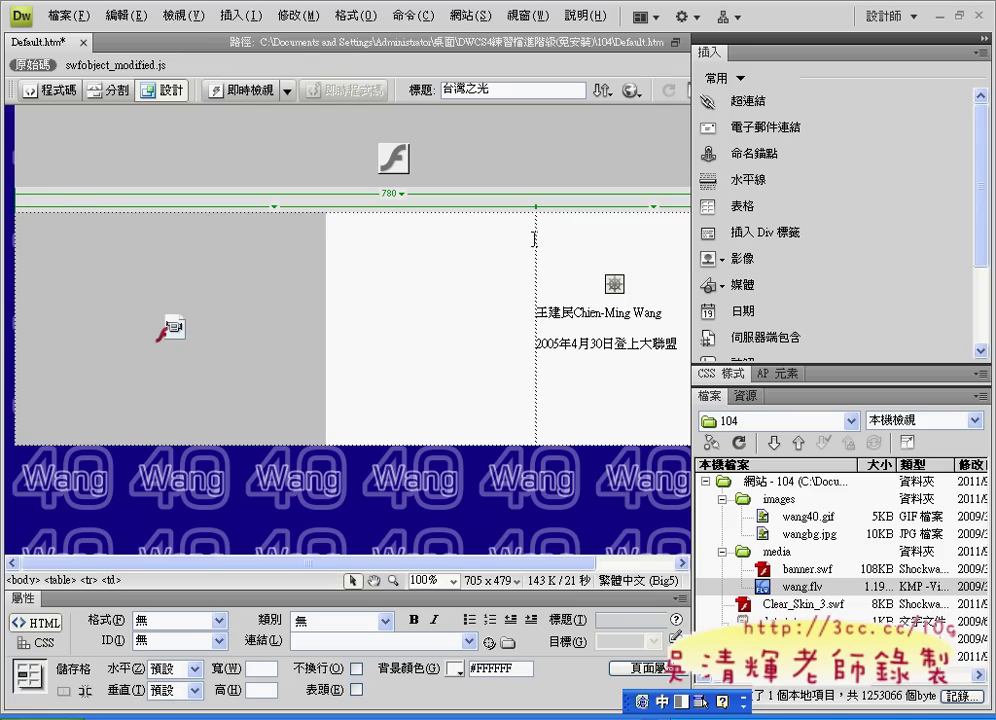
click(536, 240)
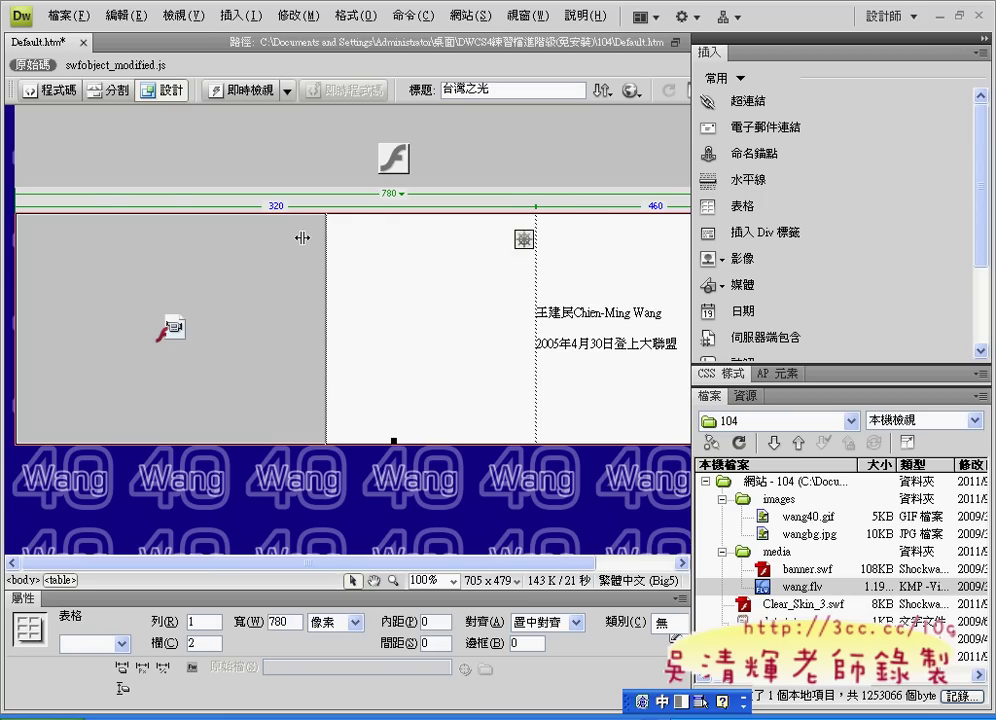
drag(522, 236, 305, 245)
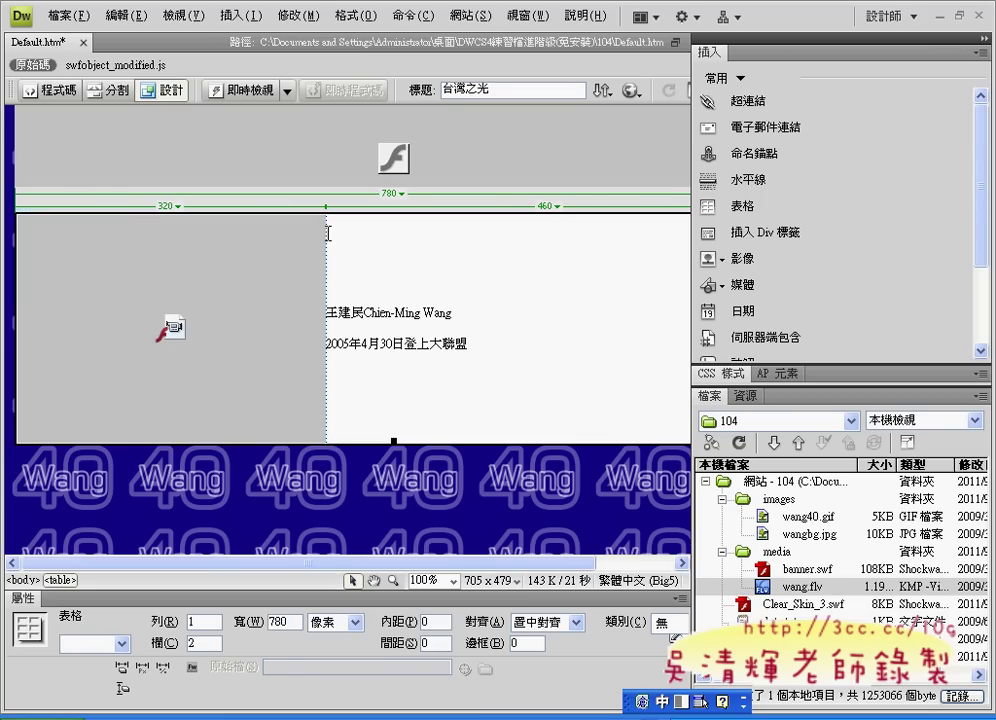
click(176, 249)
click(429, 302)
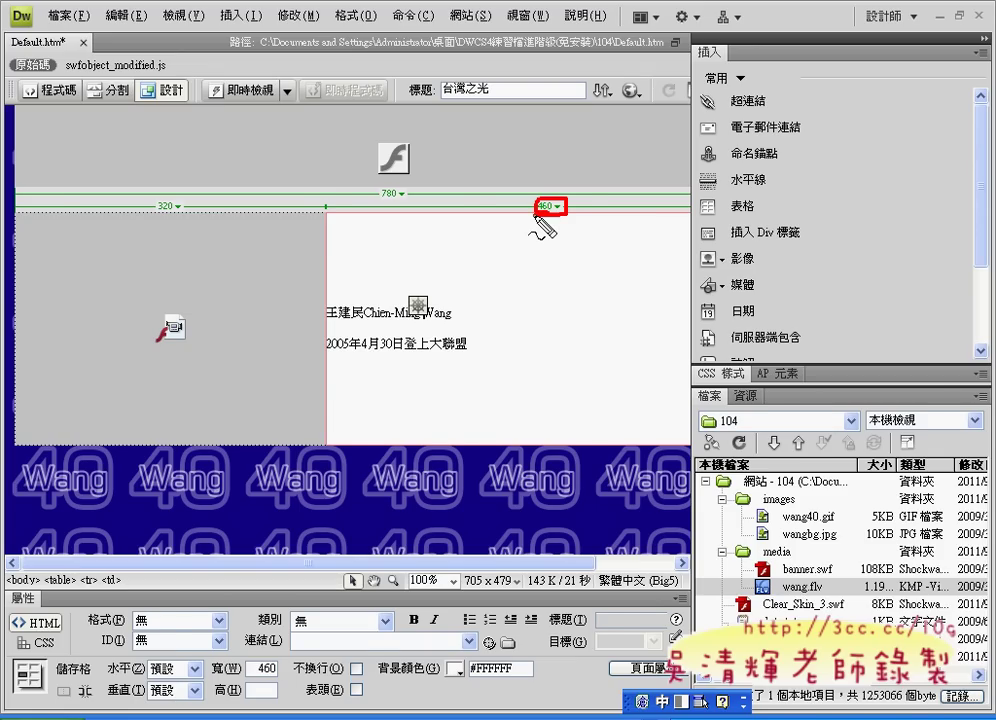
Step: Switch the right text cell's properties to CSS and check its inline style rule definition without changing it
click(542, 228)
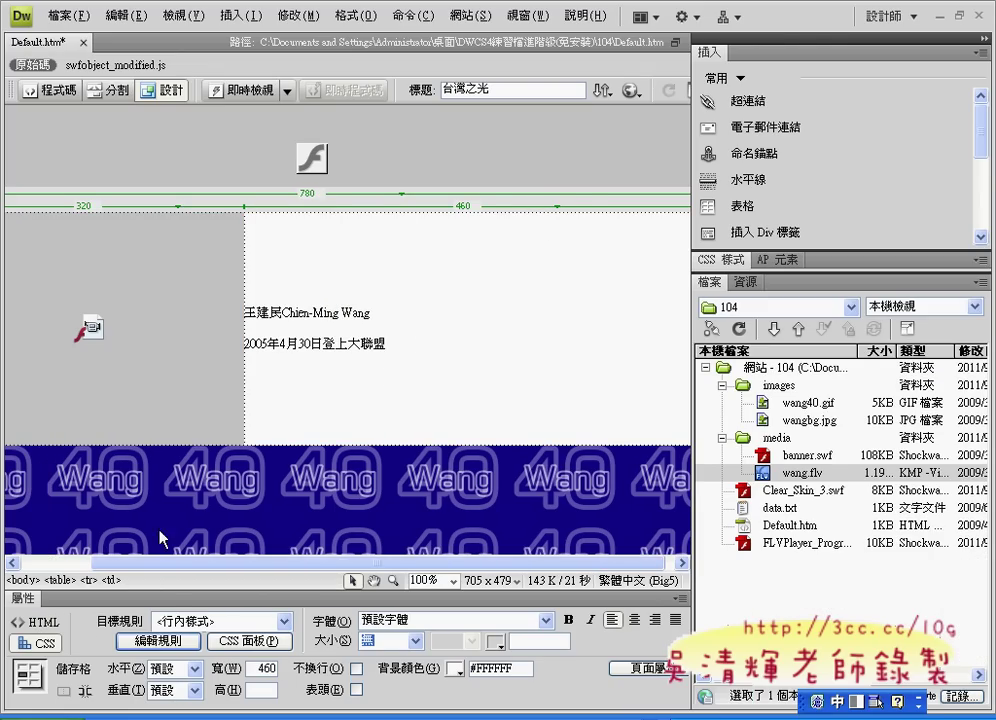
click(42, 624)
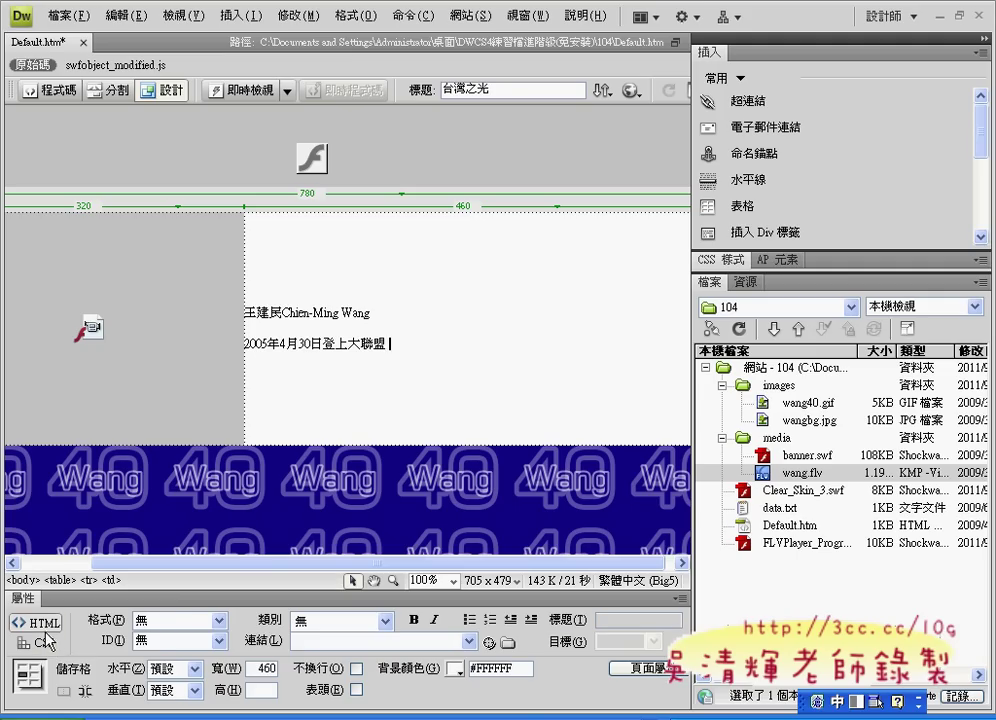
click(42, 643)
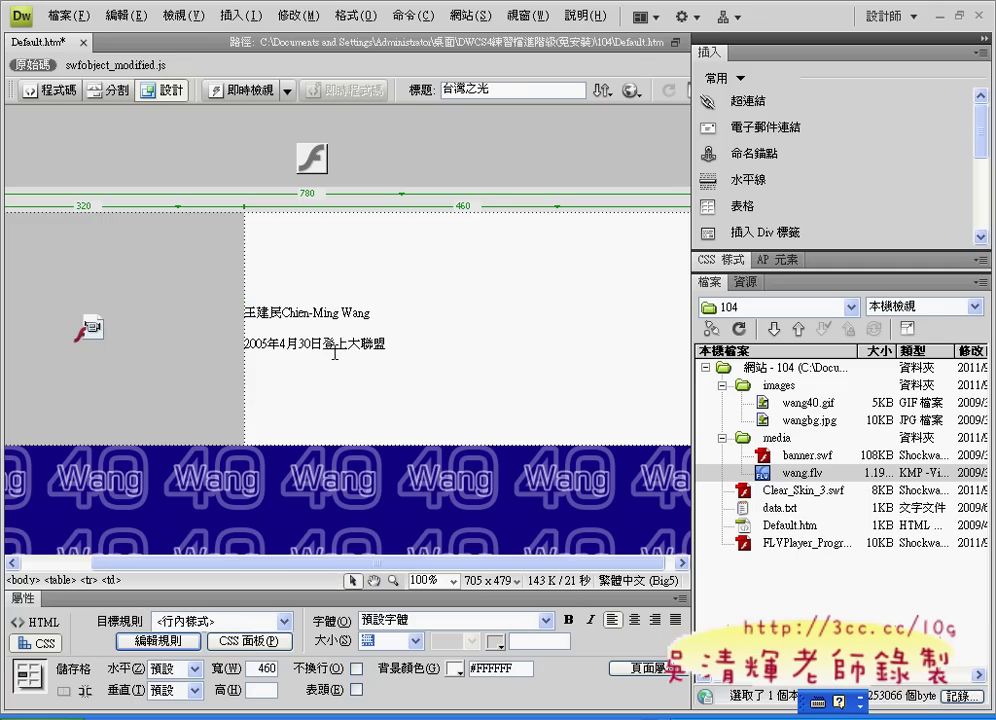
click(158, 640)
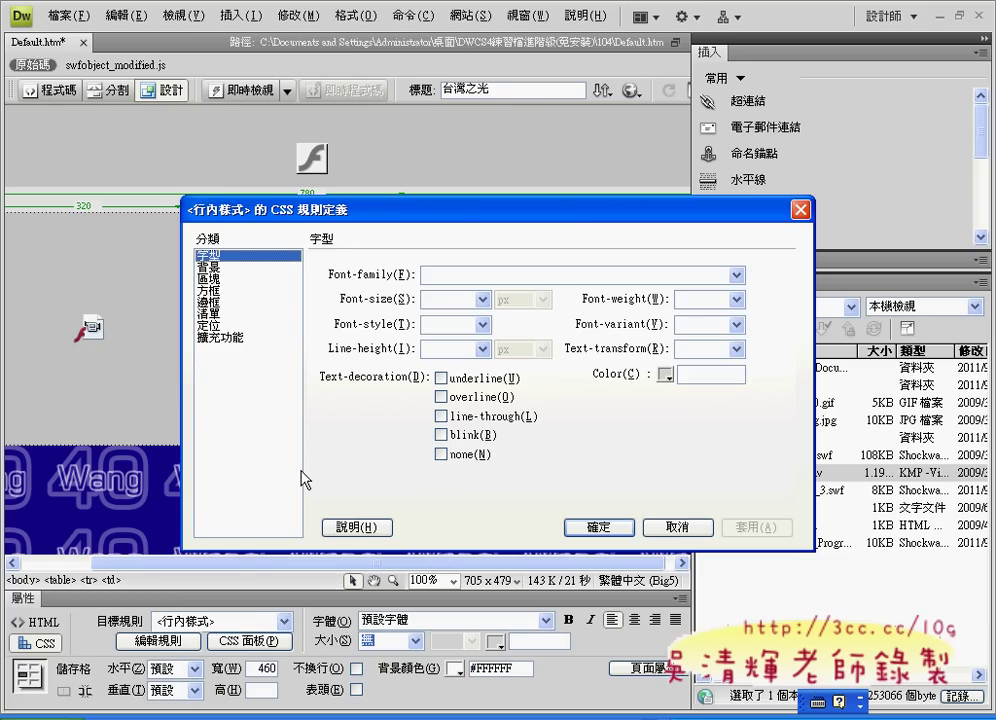
click(678, 527)
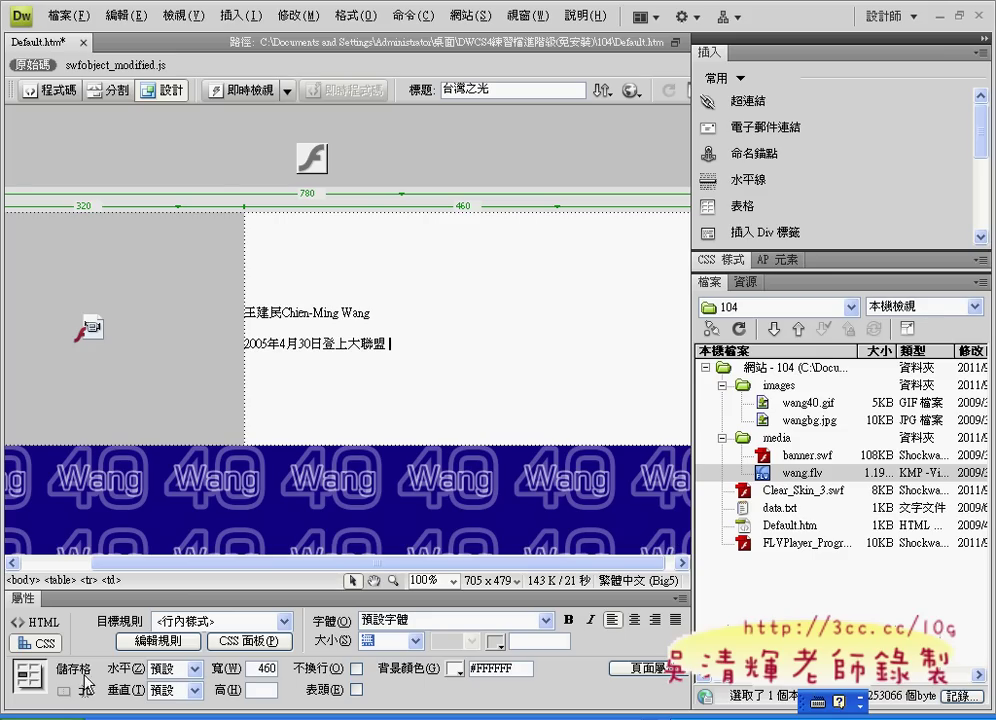
Step: Set the right text cell's horizontal alignment to left (靠左對齊) and leave its vertical alignment at the default
click(183, 672)
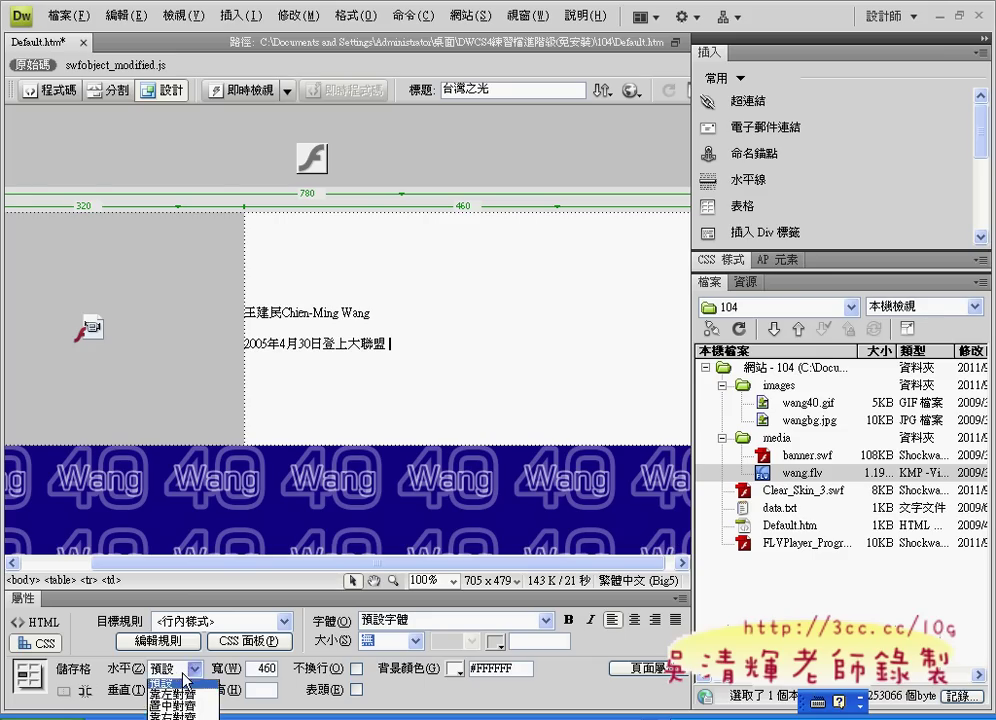
click(183, 697)
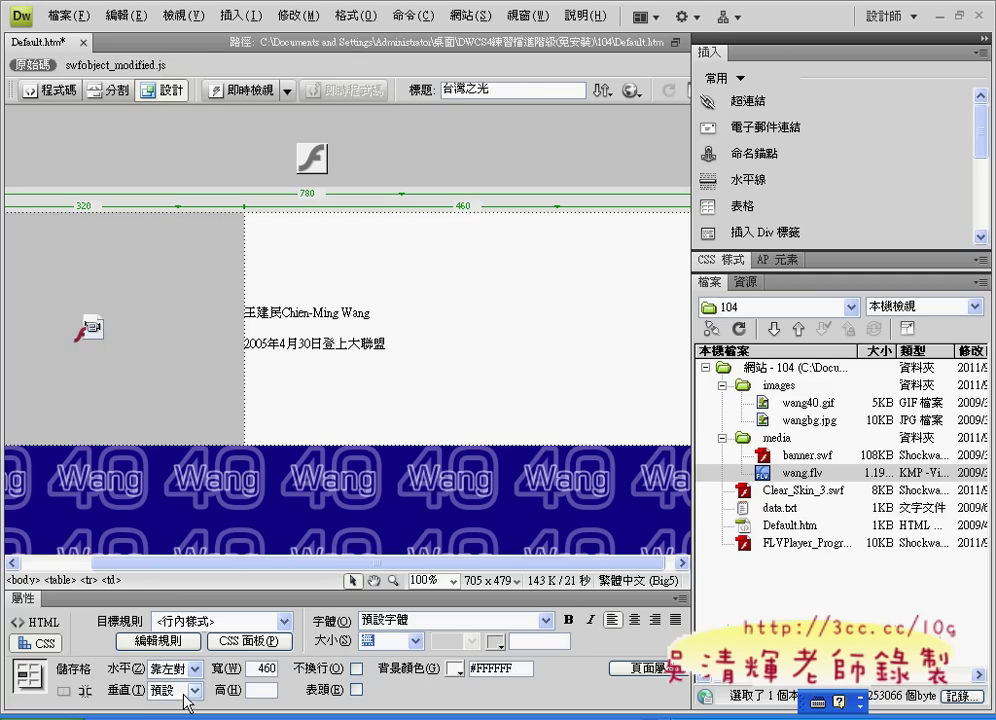
double_click(268, 668)
click(188, 691)
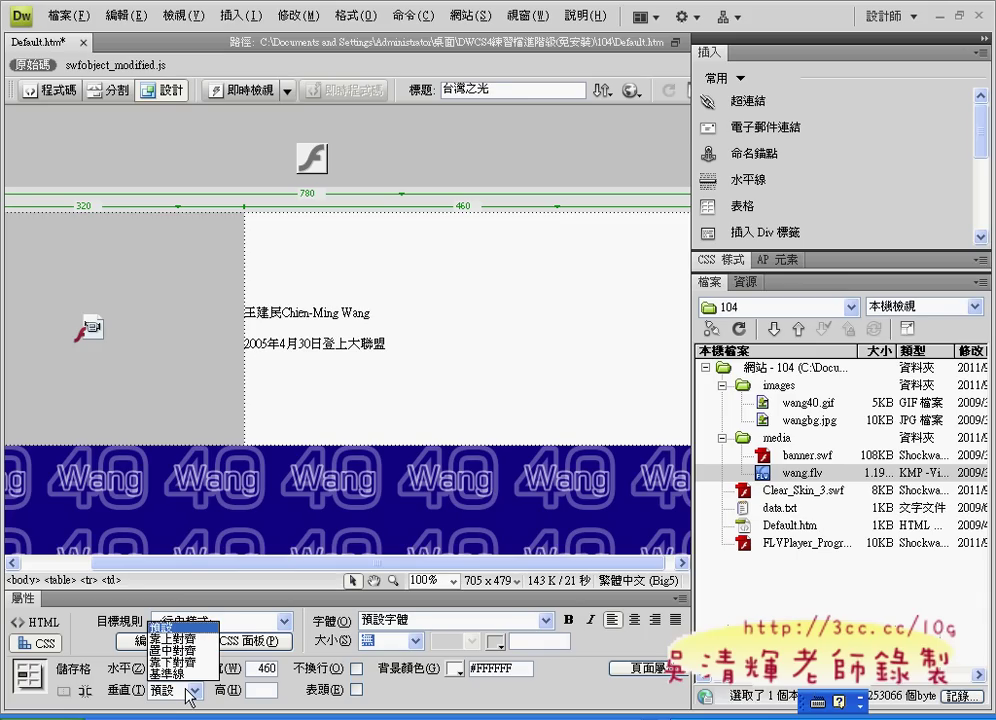
click(186, 690)
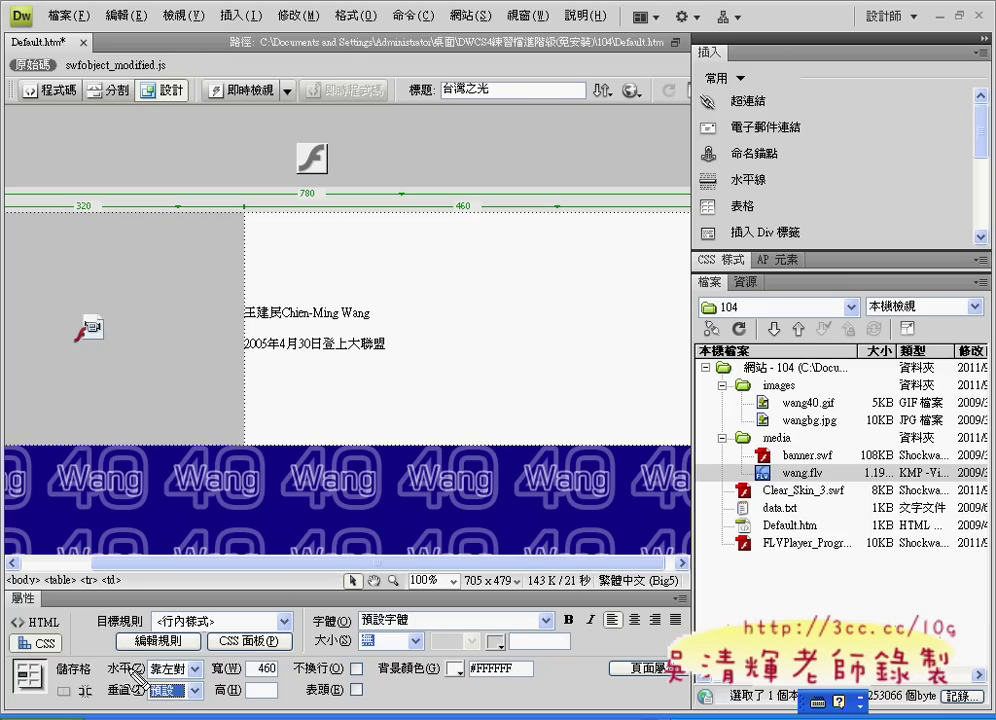
mouse_move(195, 660)
mouse_down()
mouse_move(205, 670)
mouse_move(258, 670)
mouse_up()
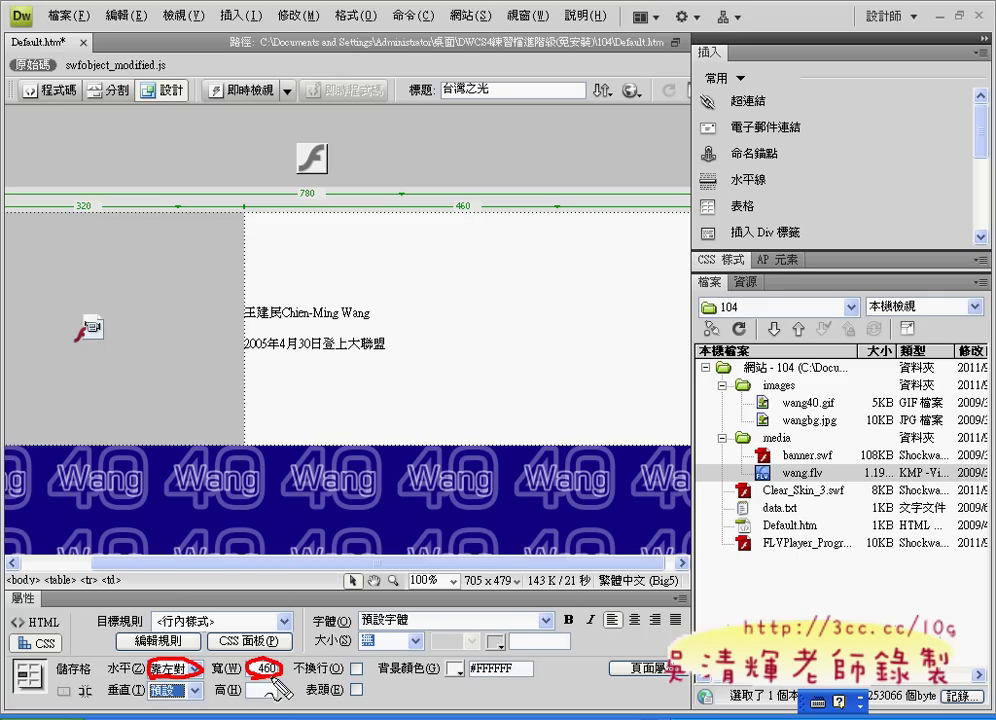
mouse_move(60, 630)
mouse_down()
mouse_move(14, 642)
mouse_move(60, 662)
mouse_up()
drag(190, 636, 125, 650)
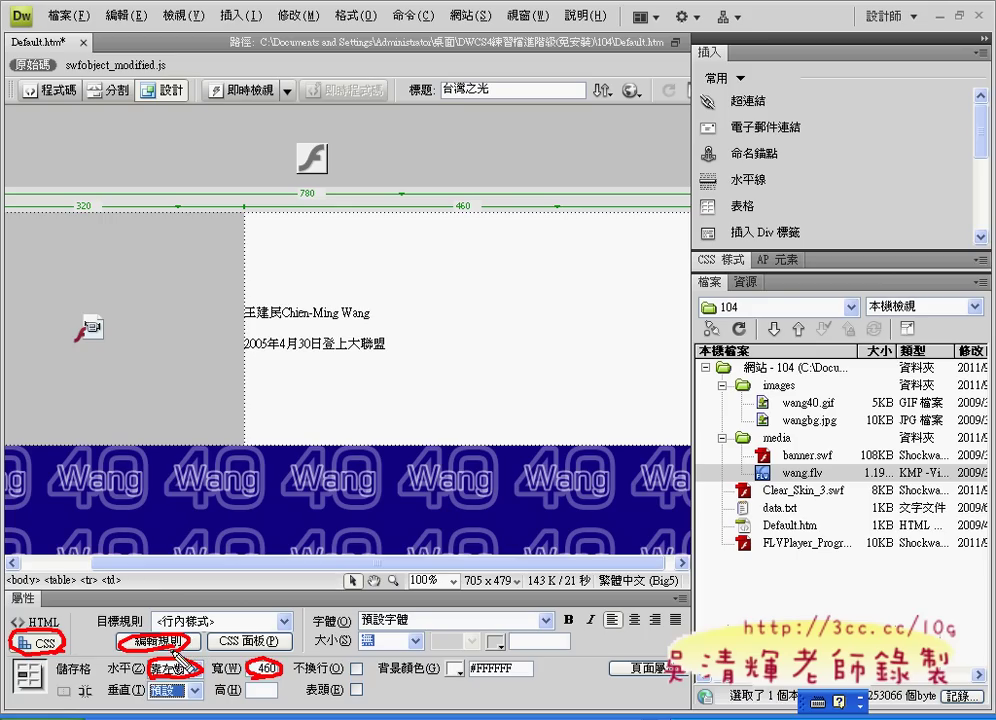
key(Escape)
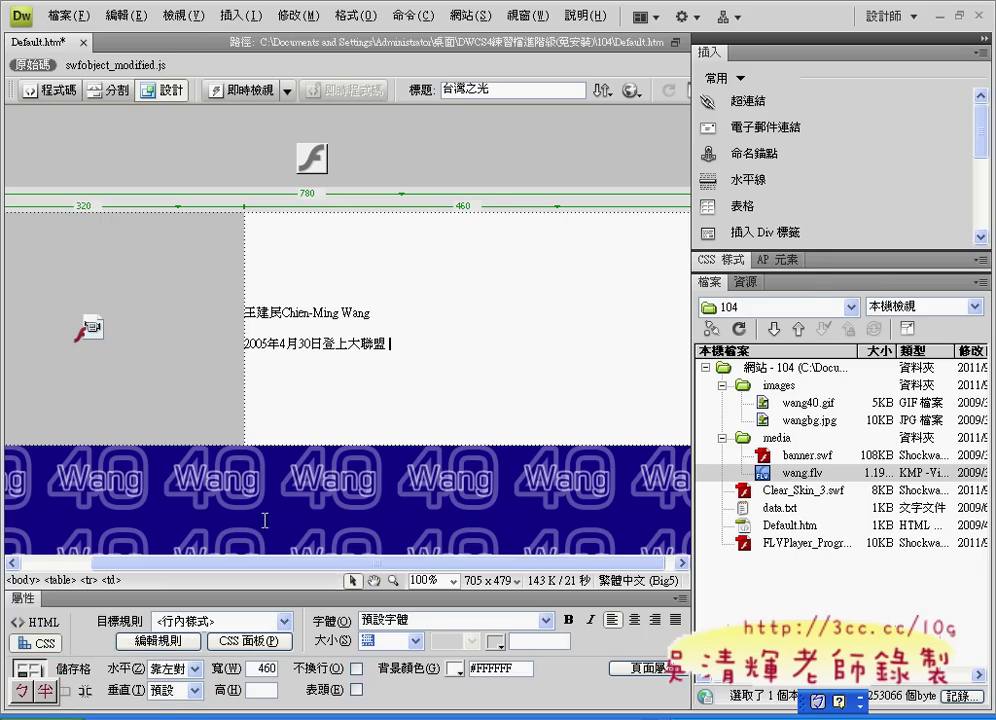
Step: Edit the right text cell's inline style rule and set its background image to images/wangbg.jpg
click(160, 640)
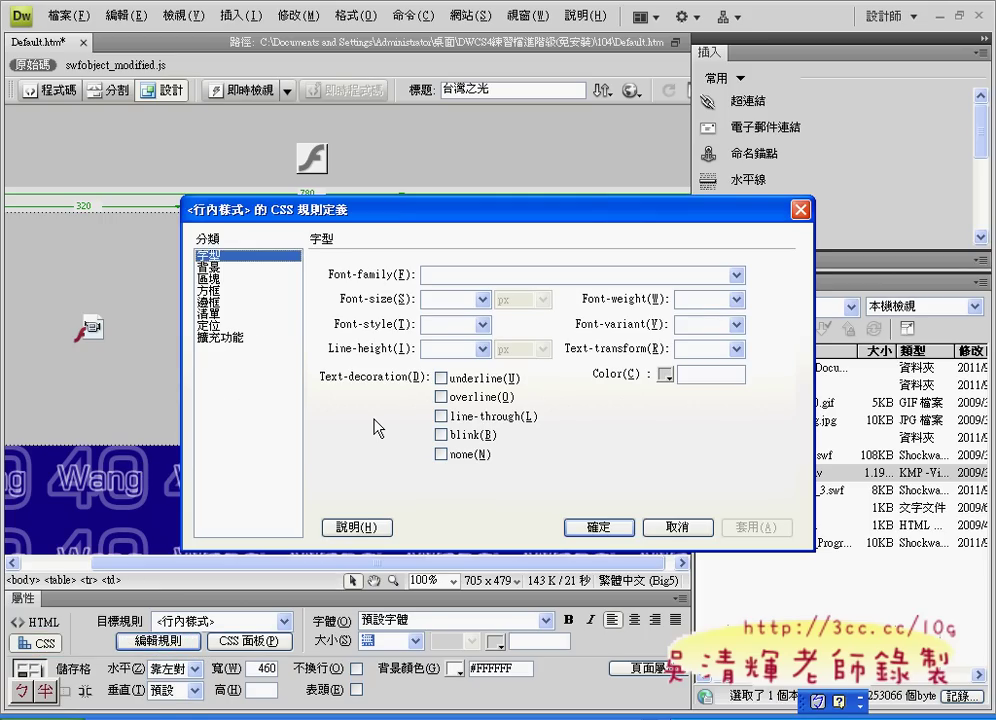
click(210, 267)
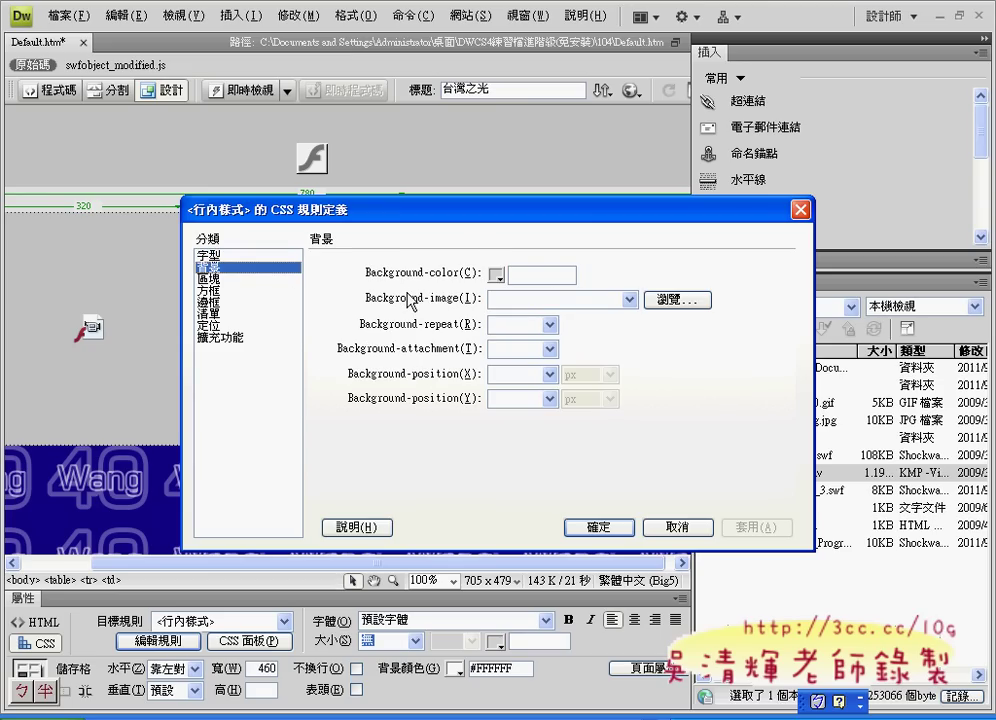
mouse_move(353, 305)
mouse_down()
mouse_move(470, 305)
mouse_move(472, 292)
mouse_move(350, 296)
mouse_move(390, 313)
mouse_up()
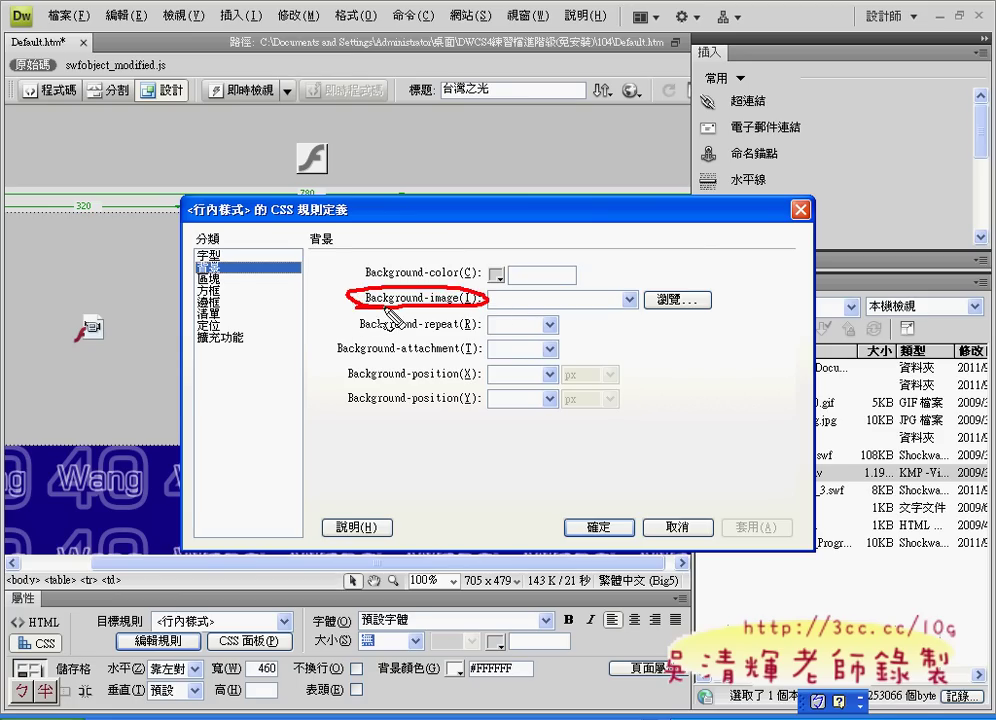
key(Escape)
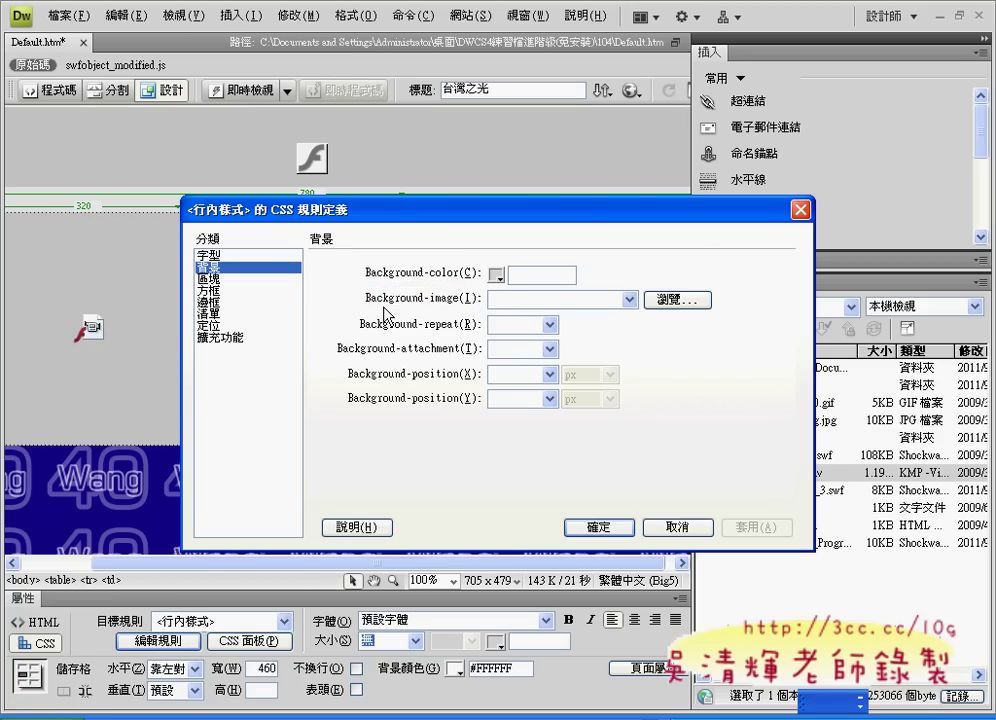
click(662, 300)
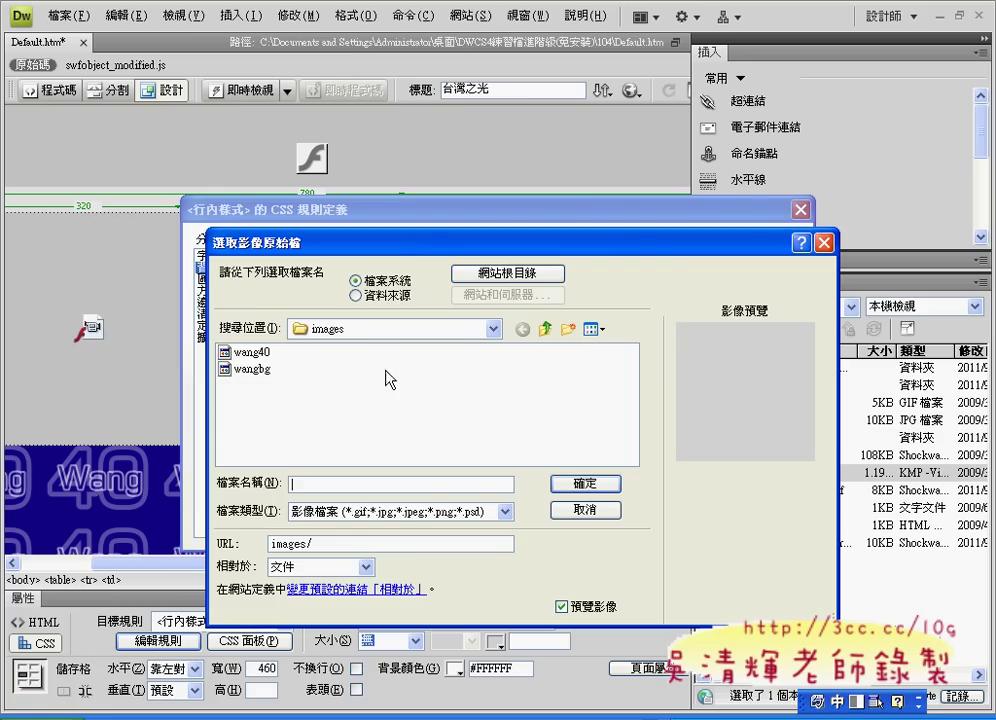
click(252, 369)
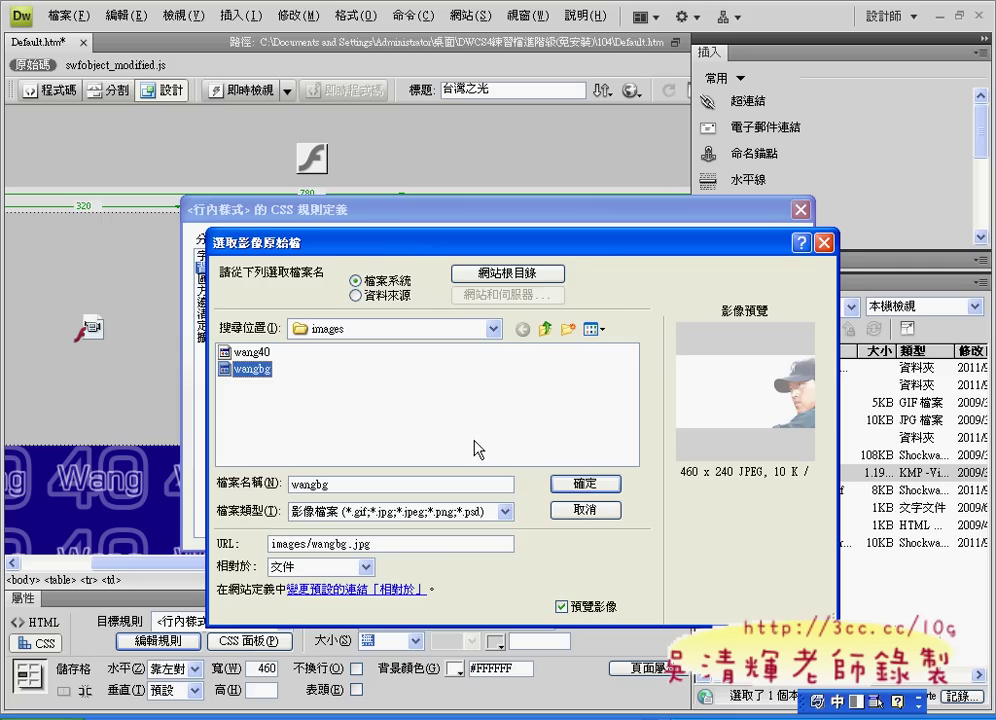
click(586, 483)
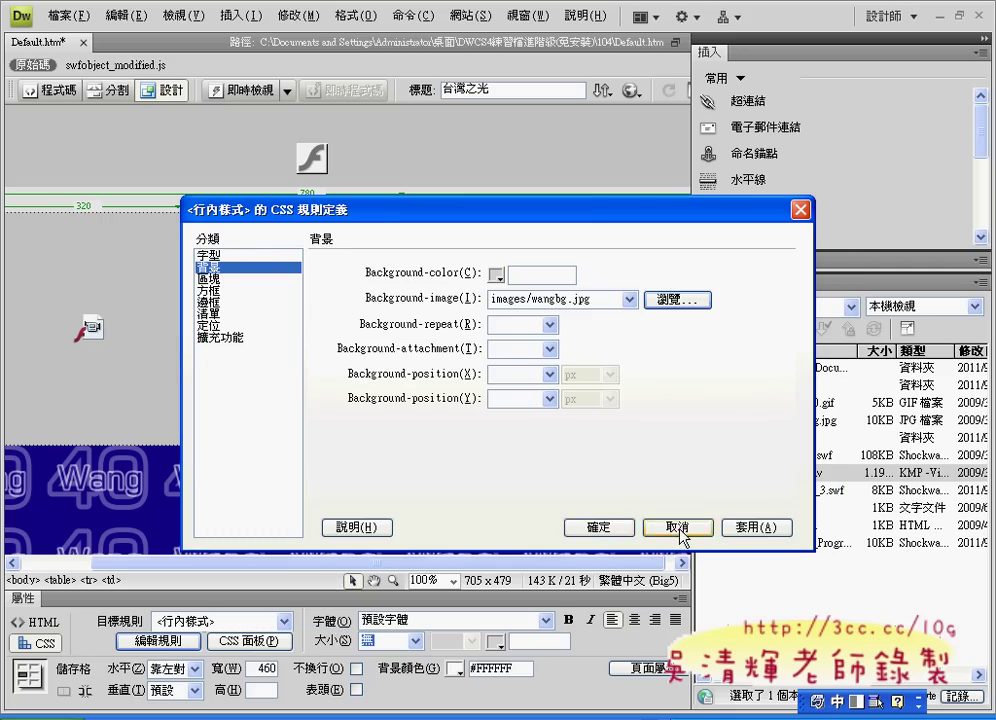
click(600, 527)
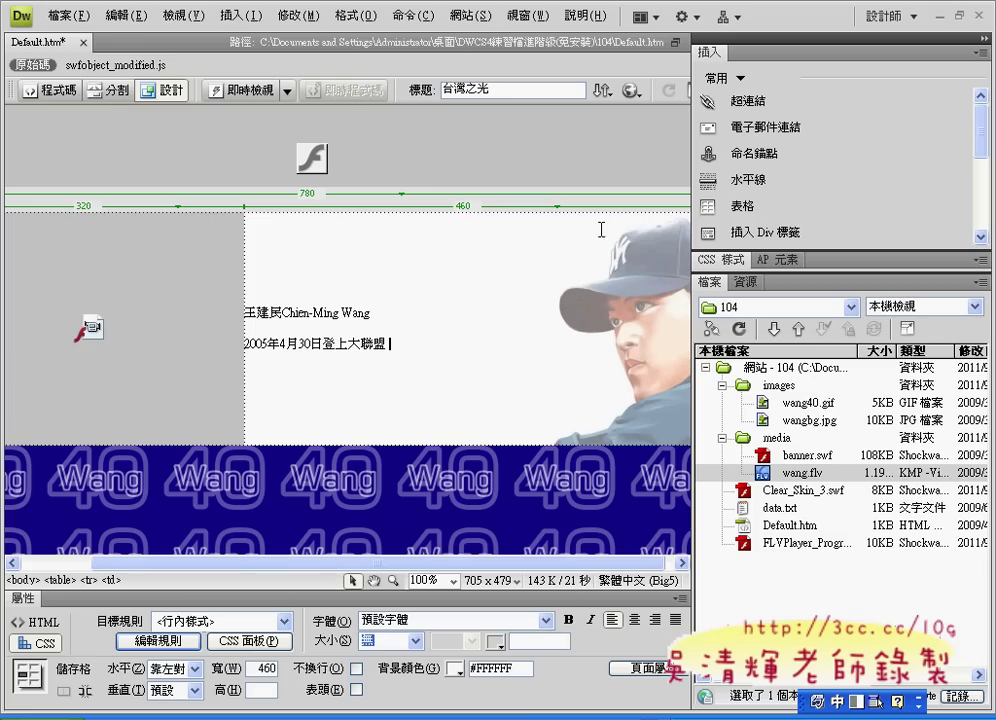
Step: Select the Chinese name 王建民 in the right cell and create a class CSS rule named wang, defined in this document only
drag(241, 312, 284, 318)
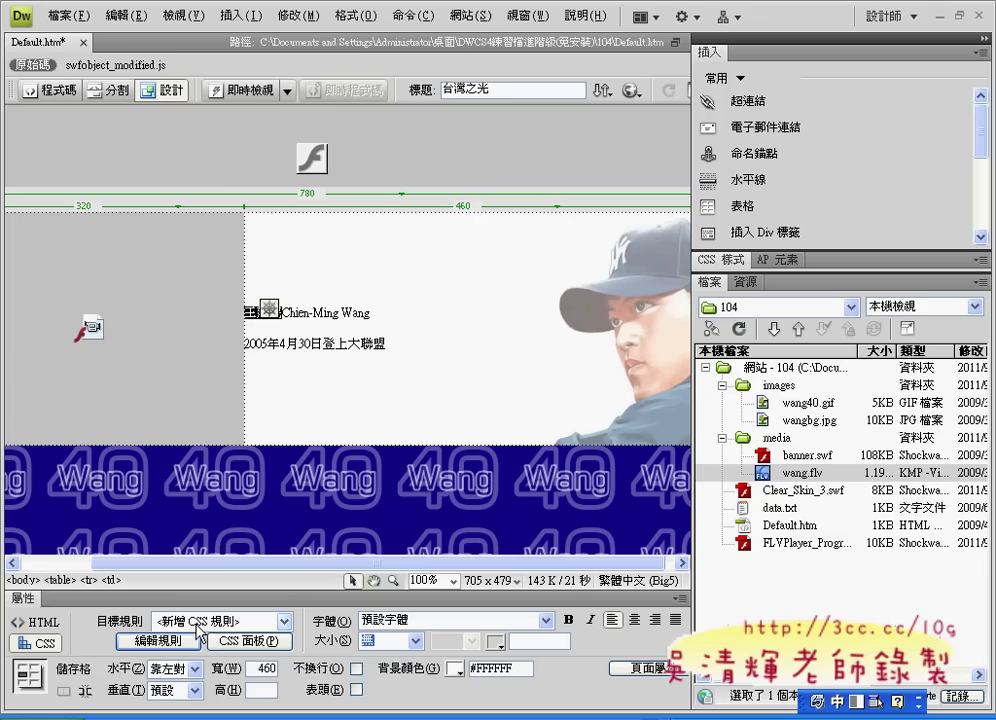
click(176, 641)
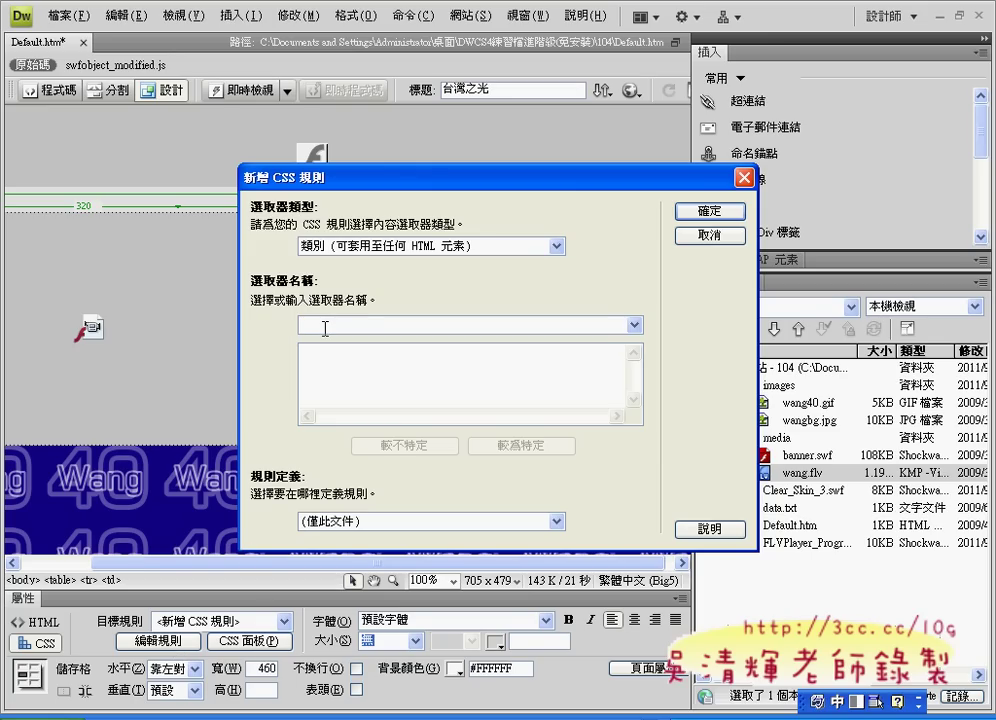
text(,)
key(BackSpace)
text(wan)
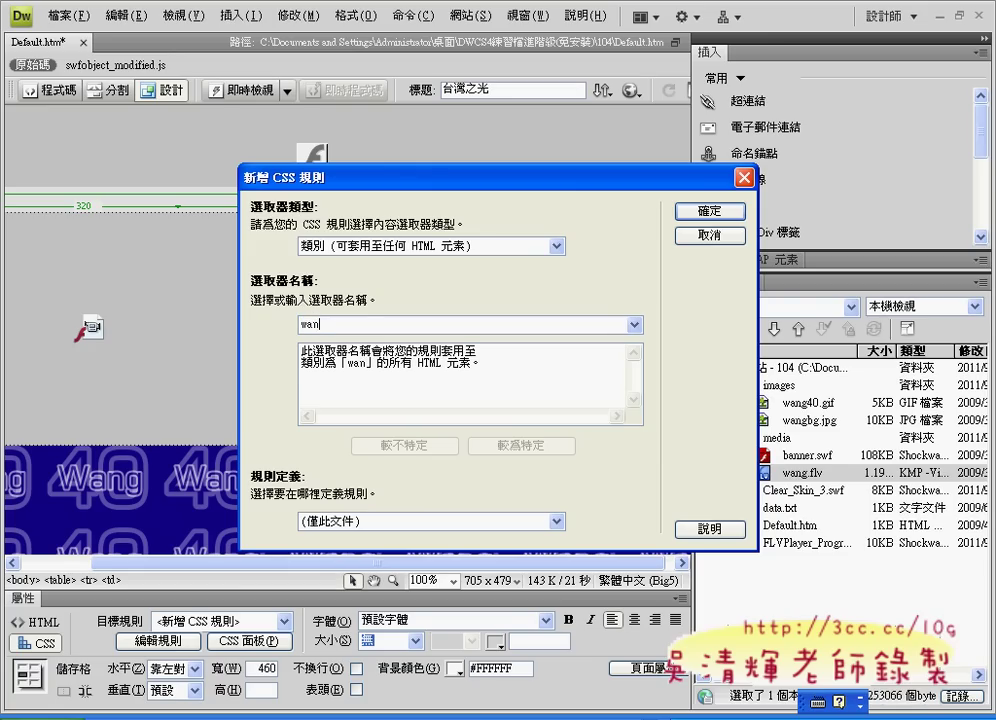
text(g)
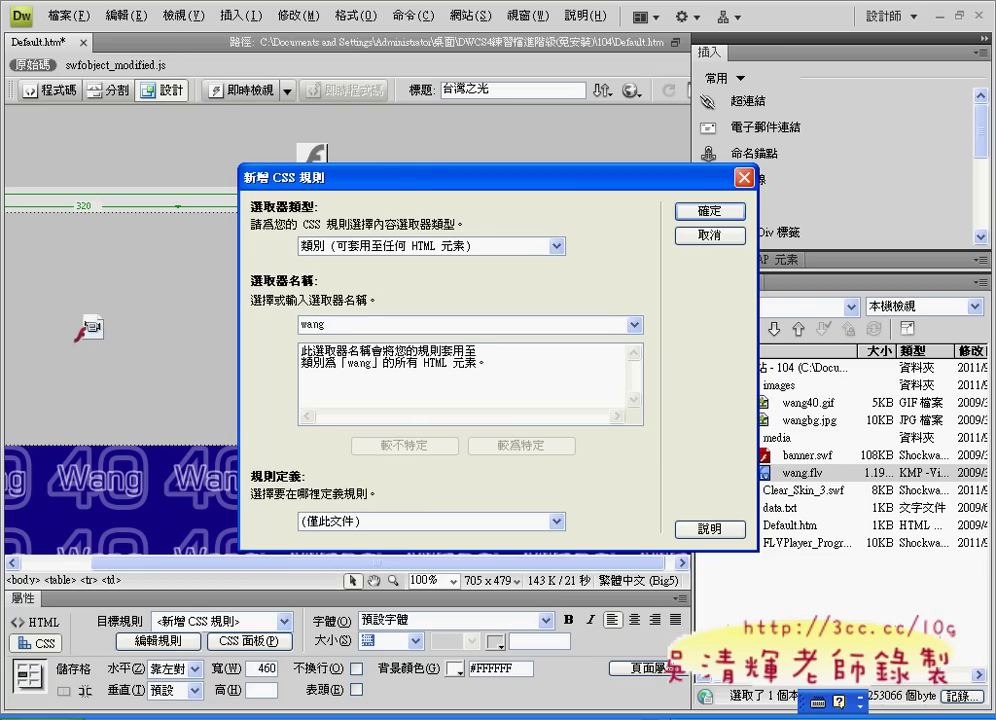
click(727, 209)
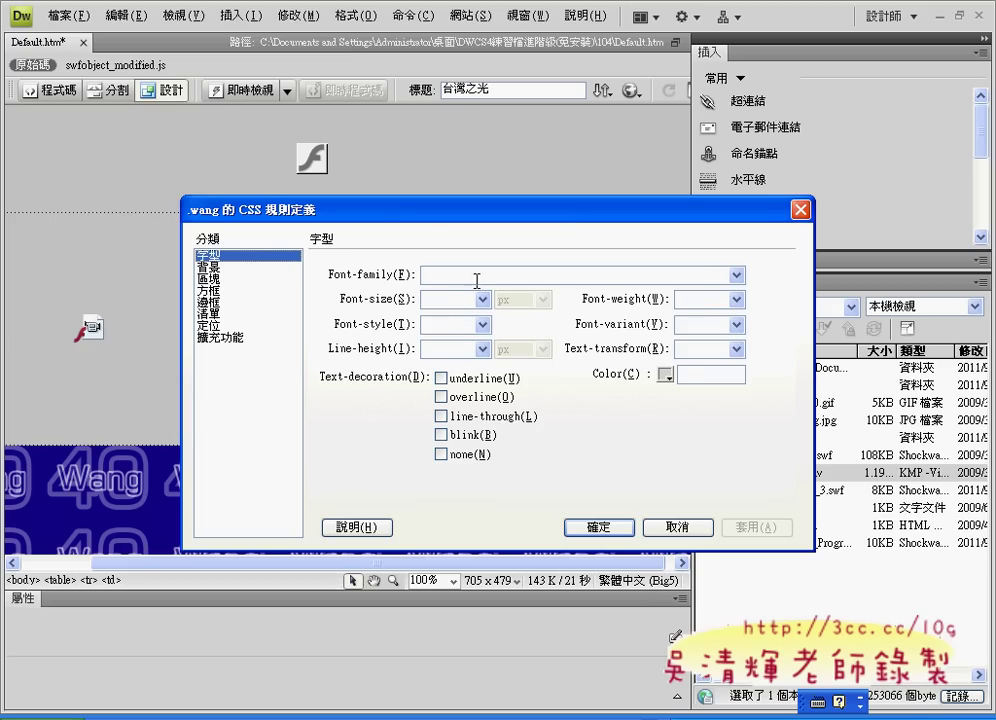
Step: Add 標楷體 to the font list and choose it as the font family of the .wang rule
click(738, 278)
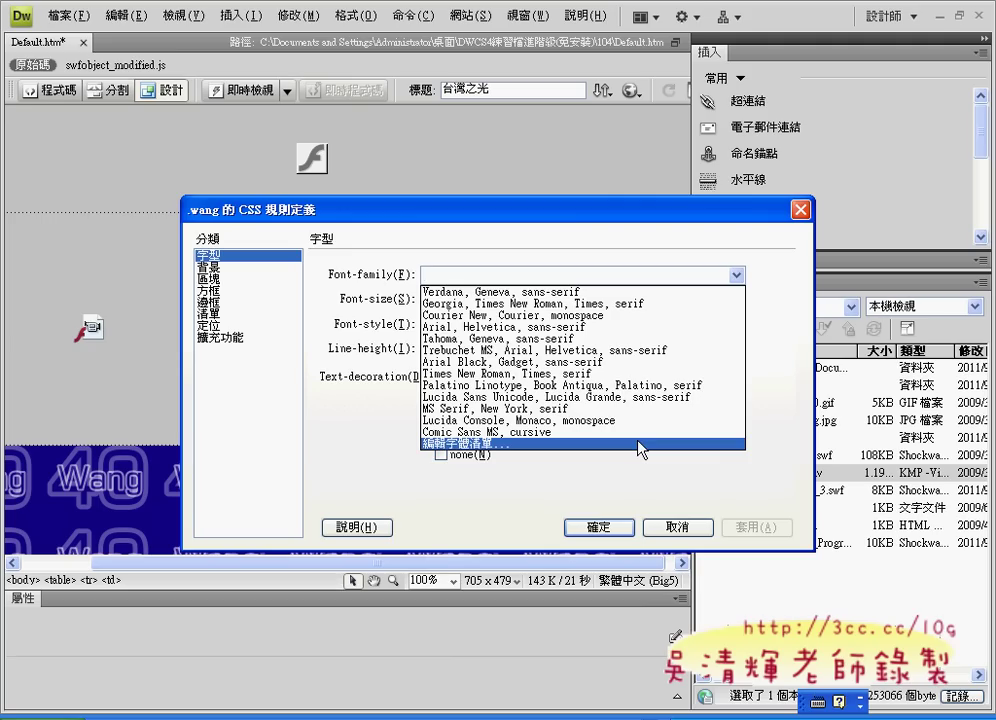
click(508, 443)
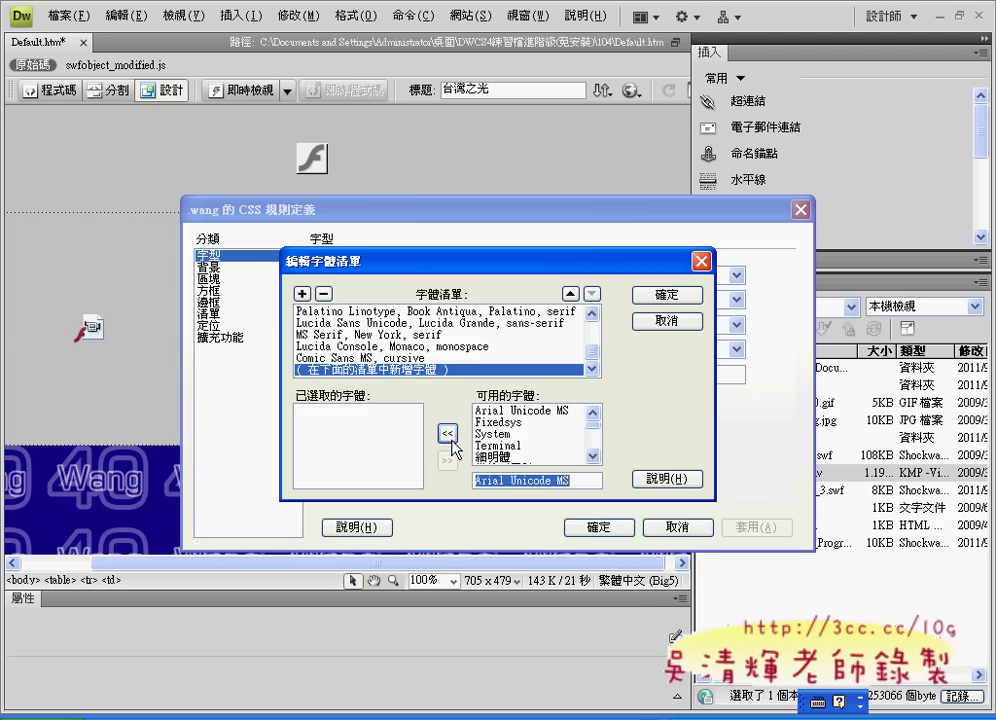
click(594, 456)
click(594, 456)
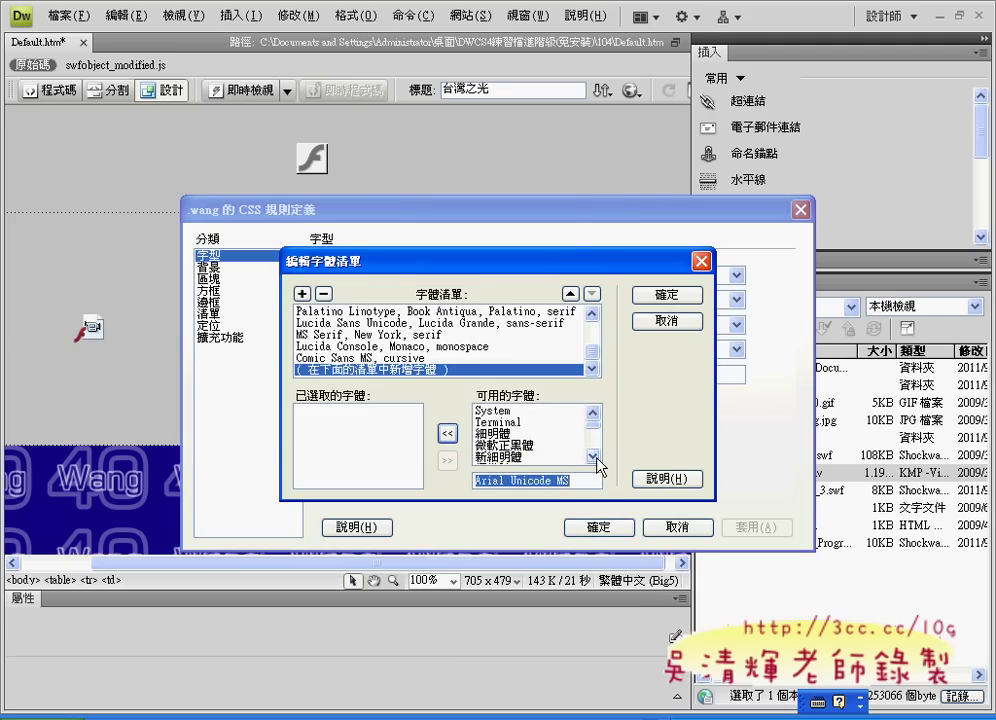
click(594, 456)
click(530, 457)
click(448, 433)
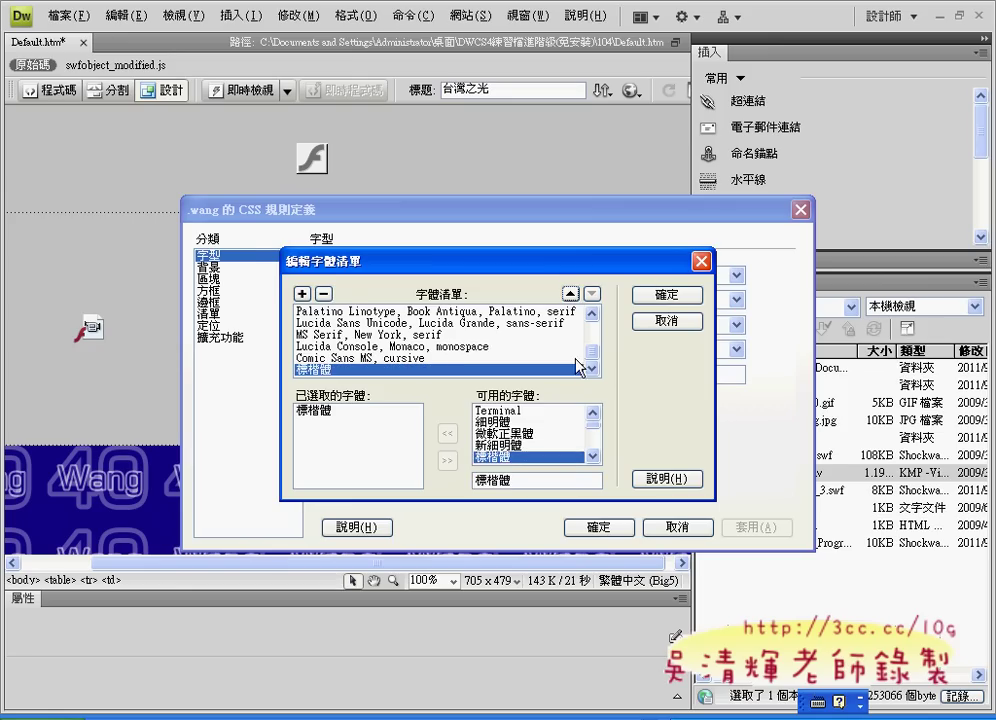
click(680, 296)
click(738, 276)
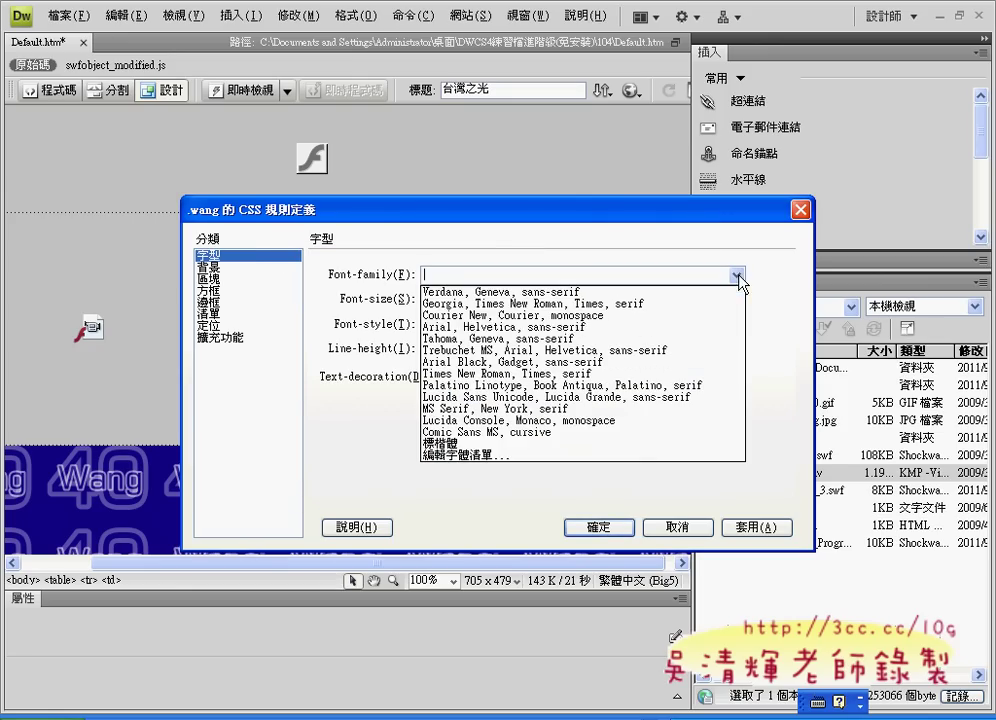
click(645, 445)
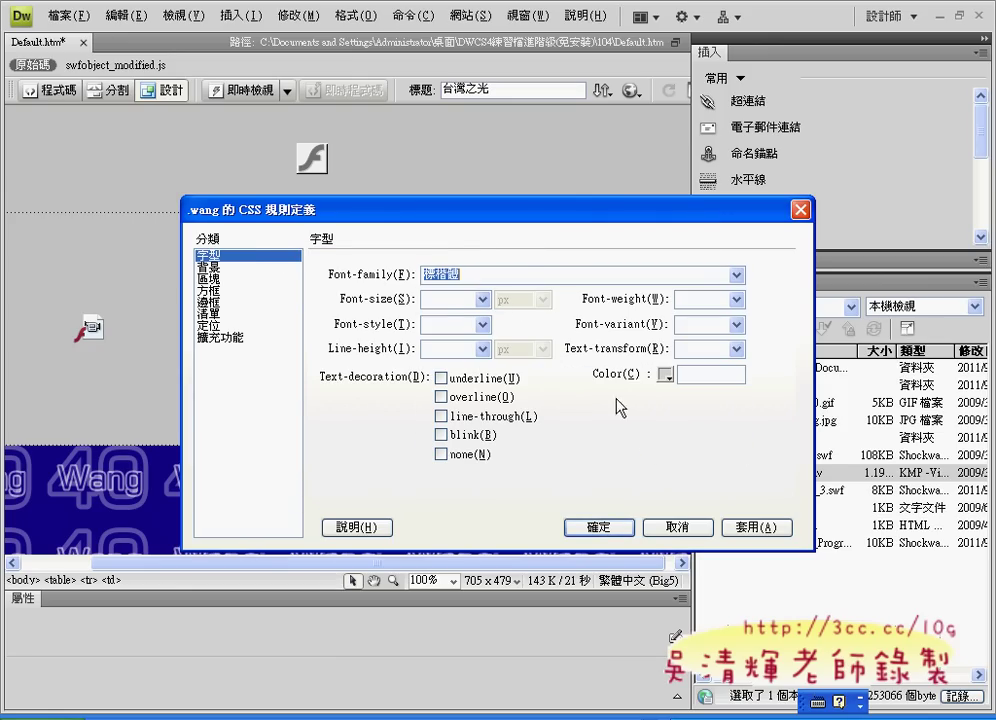
Step: Set the .wang rule's font size to 24 pt and its font weight to bold
click(451, 298)
click(484, 301)
click(474, 385)
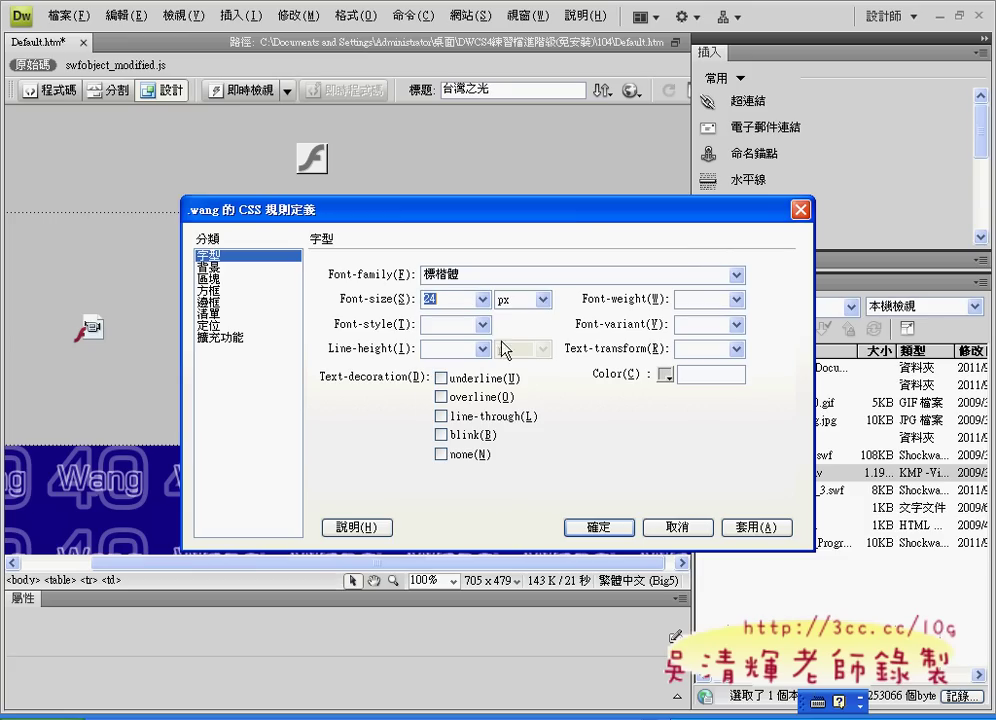
click(543, 299)
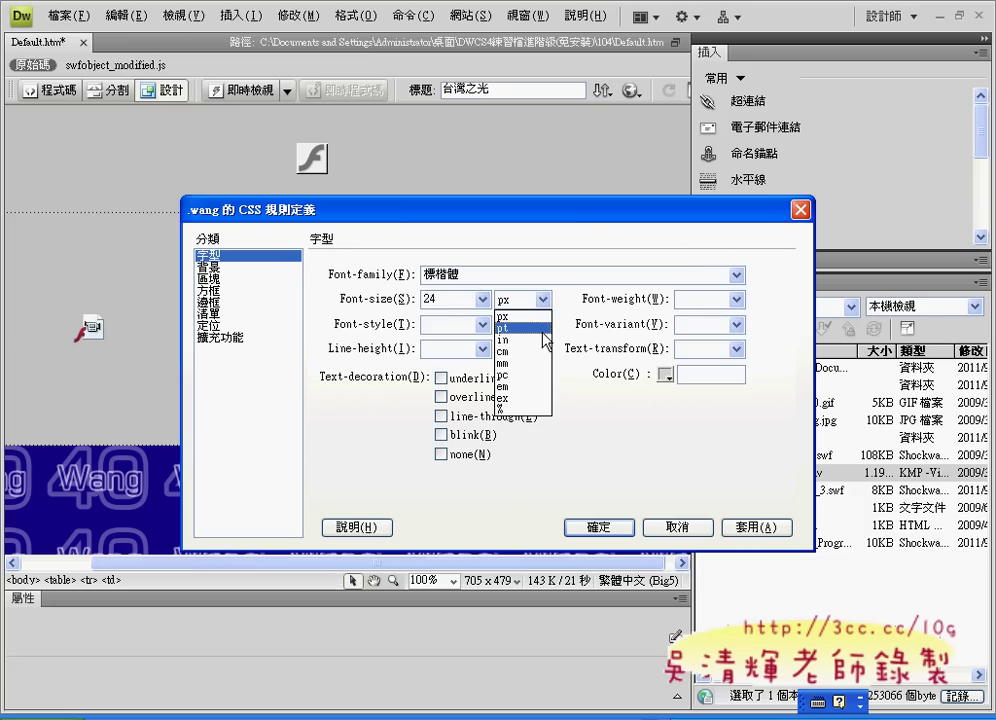
click(545, 328)
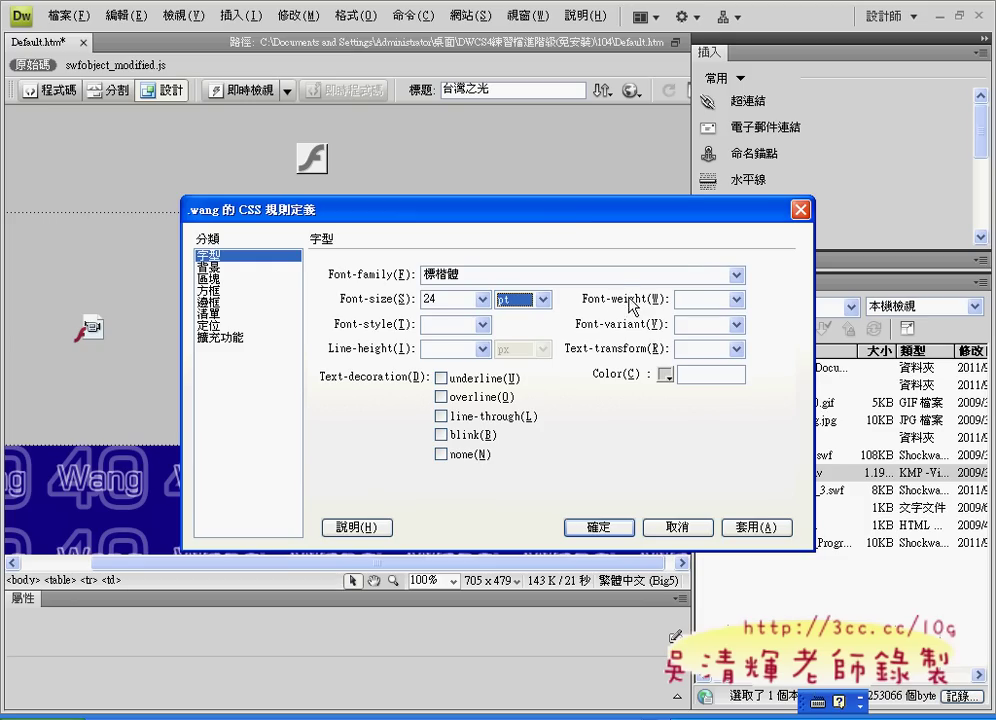
click(736, 300)
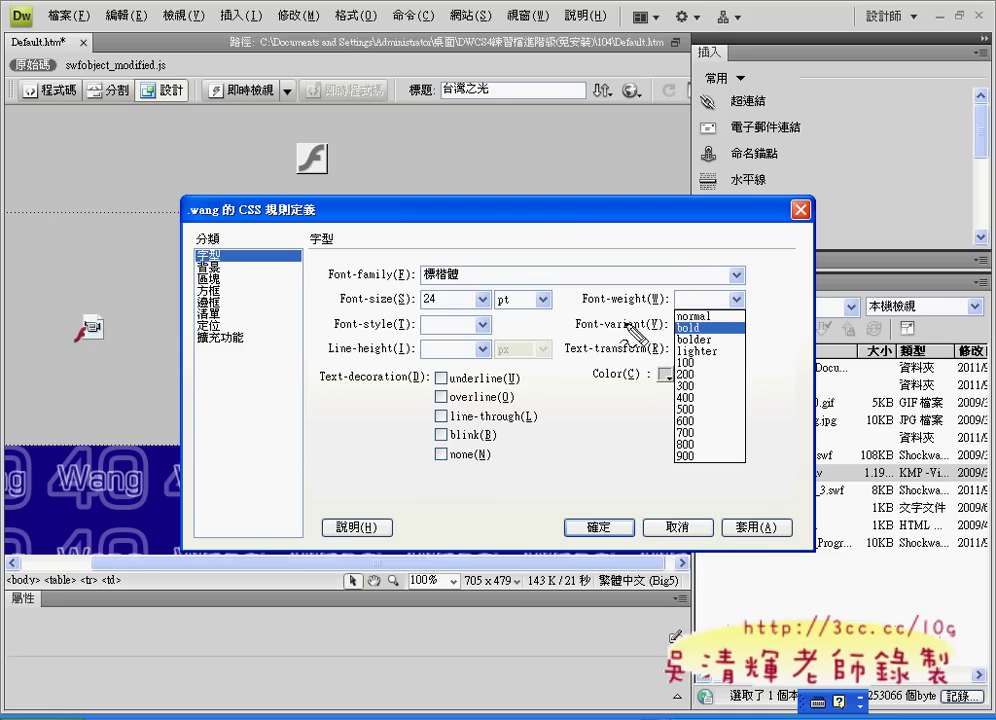
mouse_move(610, 307)
mouse_down()
mouse_move(640, 305)
mouse_move(711, 346)
mouse_move(708, 336)
mouse_move(676, 333)
mouse_up()
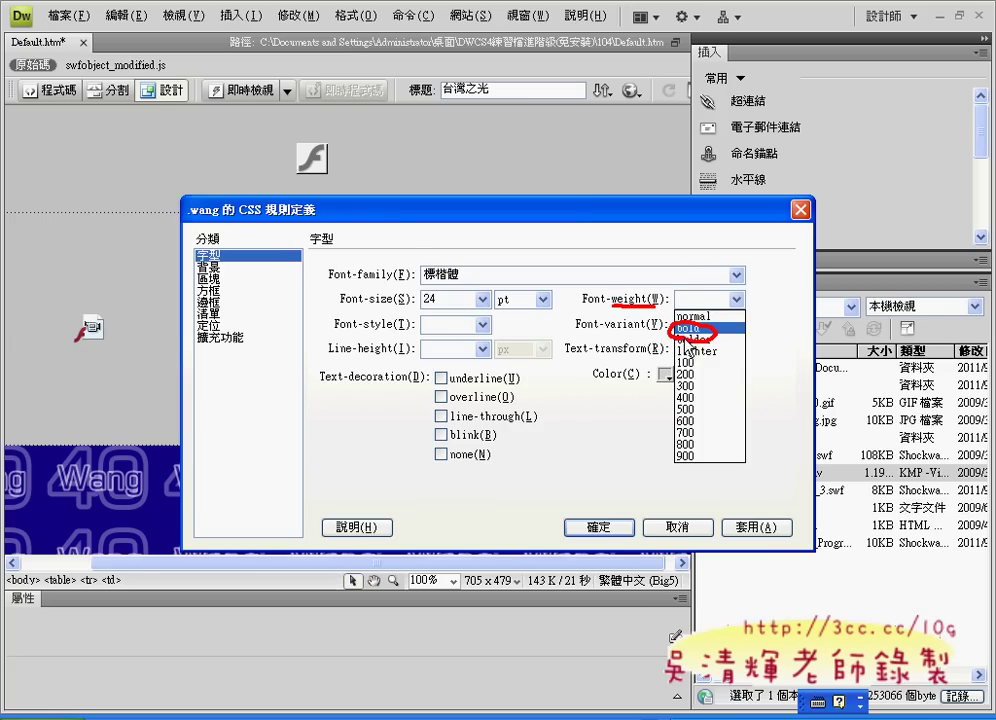
click(690, 328)
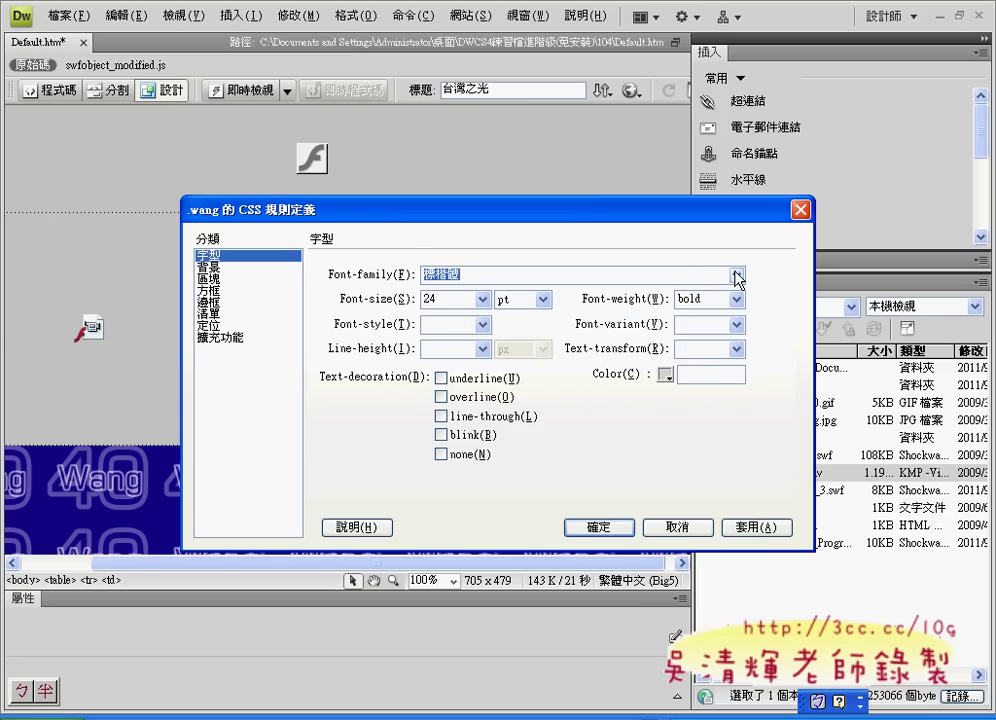
Step: Set the .wang rule's text color to #00f and apply the finished rule to the page
click(691, 375)
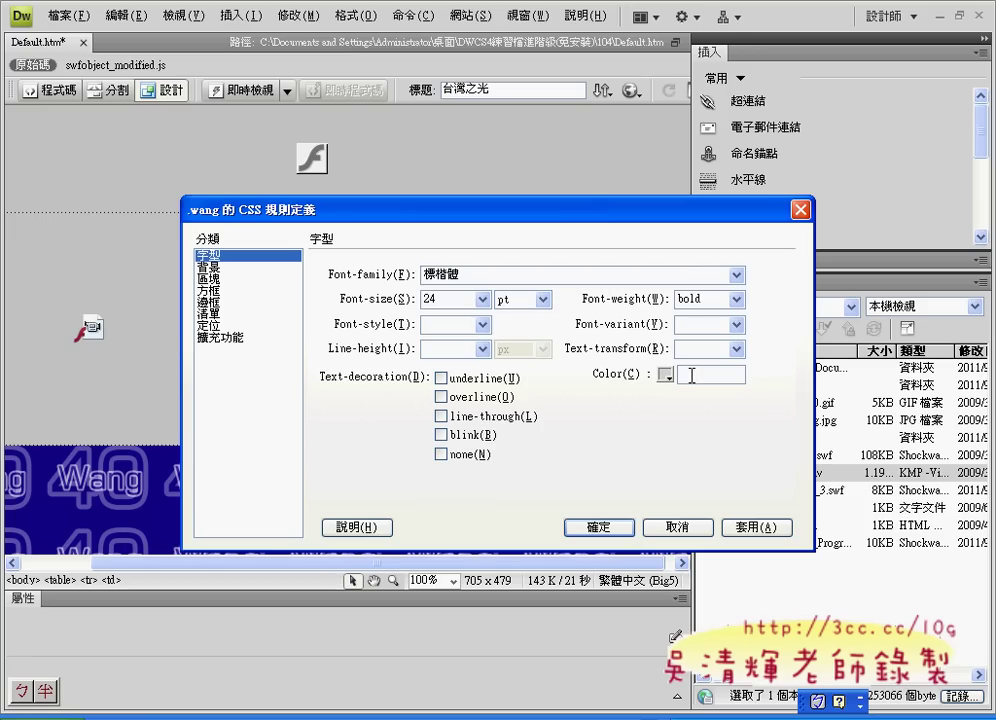
text(#00f)
click(624, 271)
click(758, 528)
drag(645, 219, 622, 269)
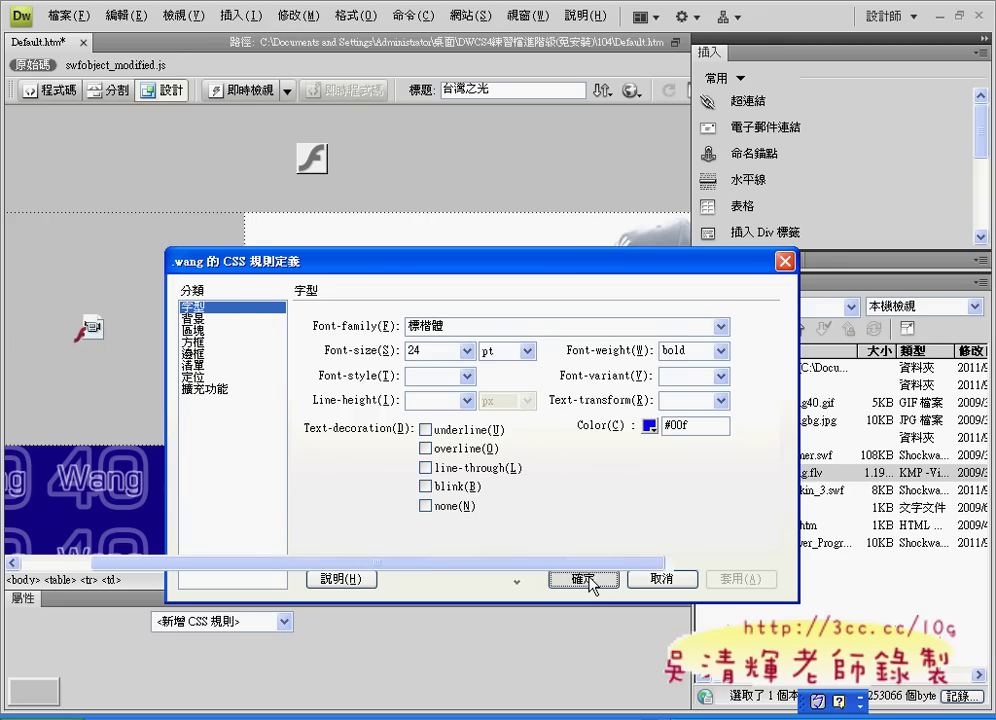
click(589, 579)
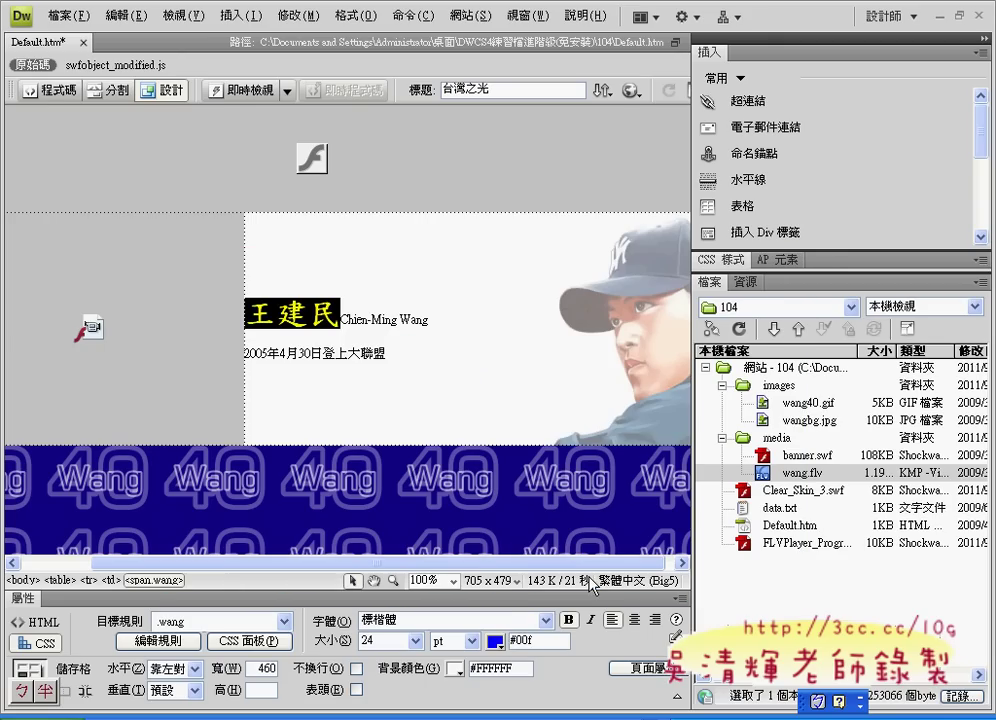
Step: Select the English name Chien-Ming Wang in the right cell and create a class CSS rule named wangeng, defined in this document only
click(358, 312)
drag(341, 313, 246, 314)
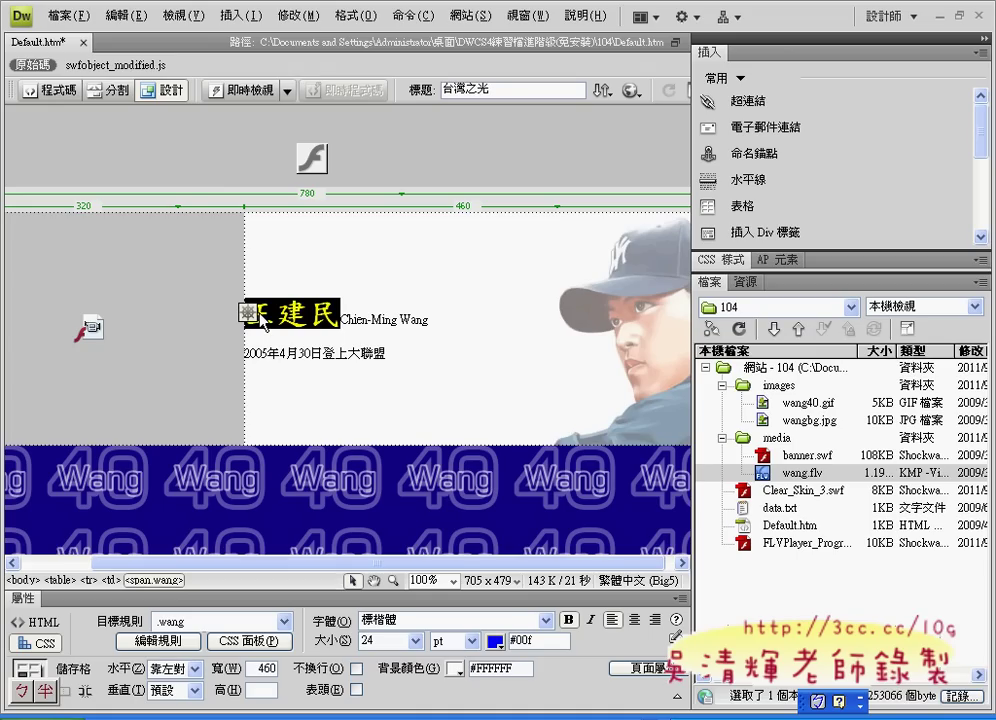
click(340, 313)
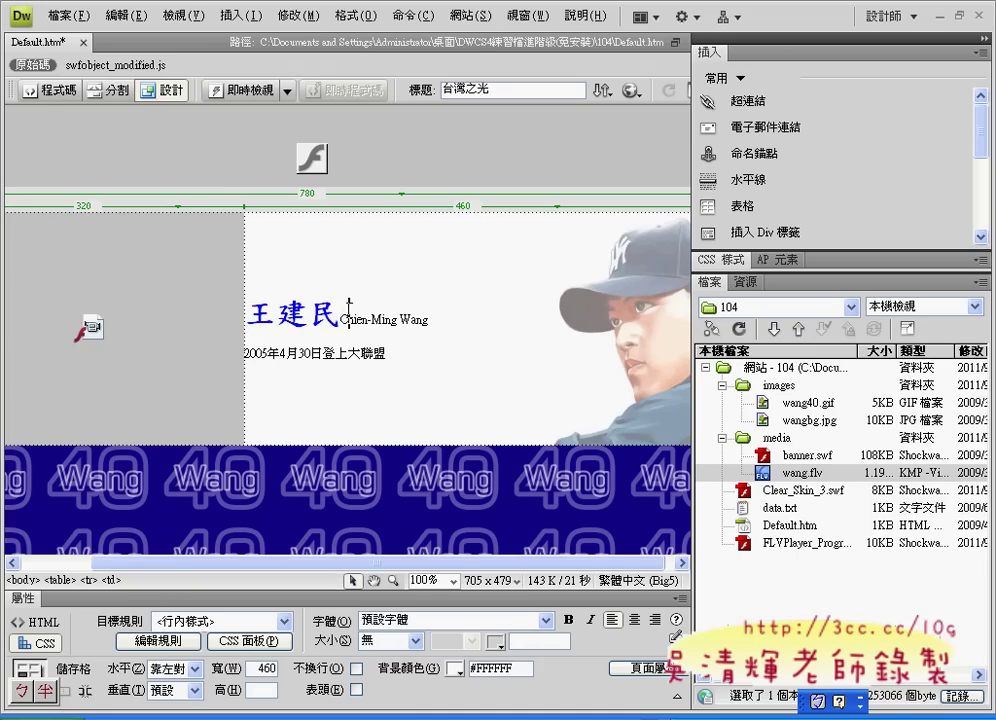
drag(340, 313, 435, 316)
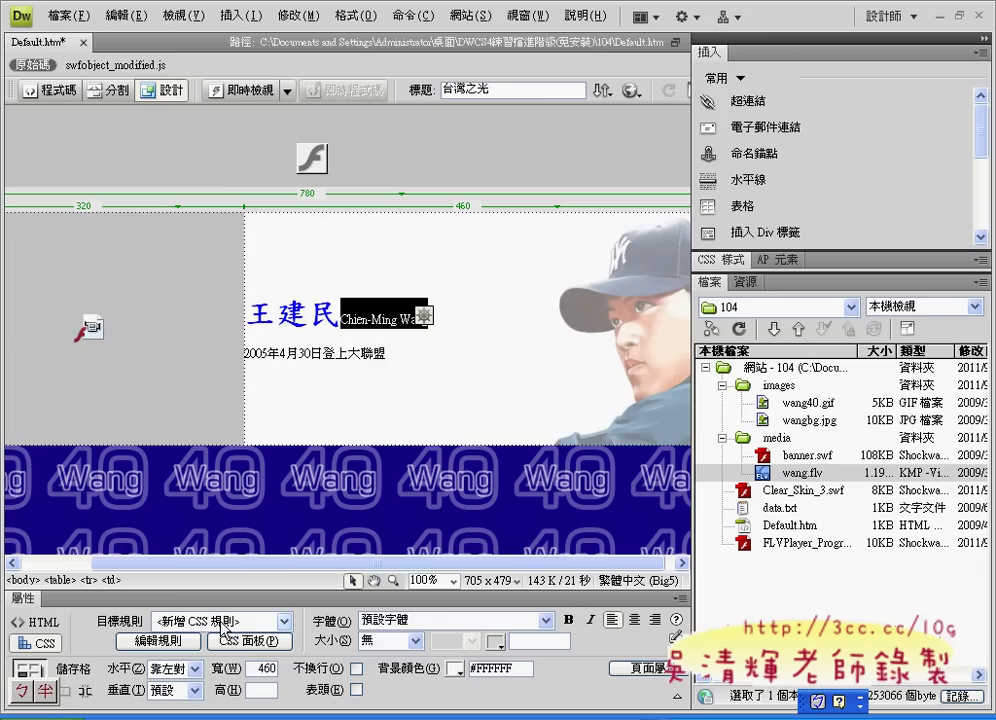
click(179, 643)
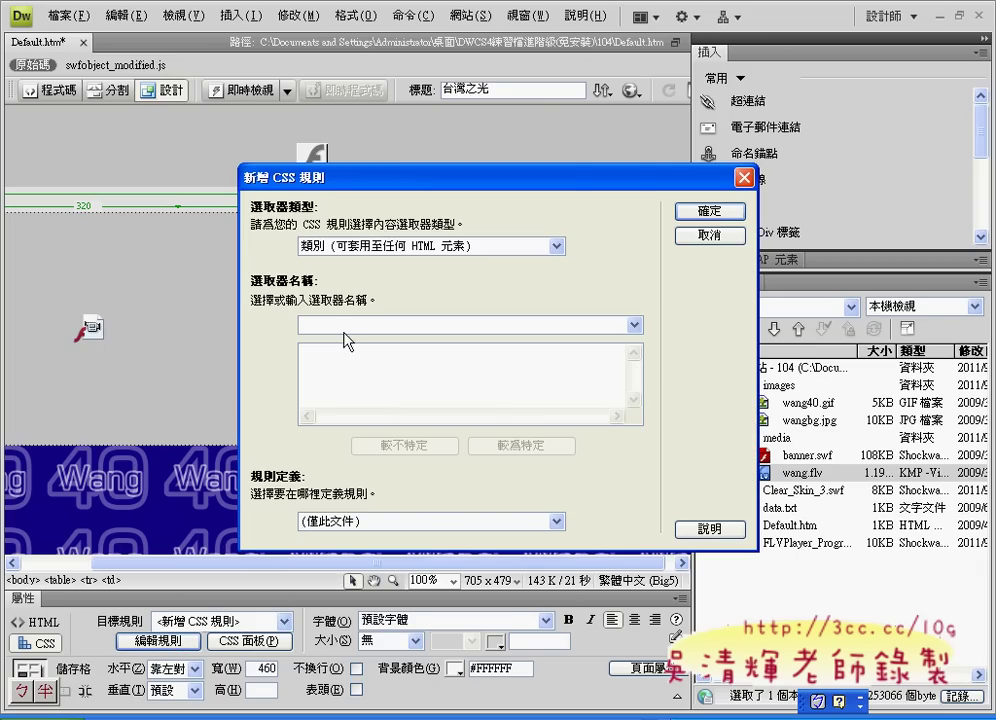
key(period)
key(ctrl+space)
text(wang)
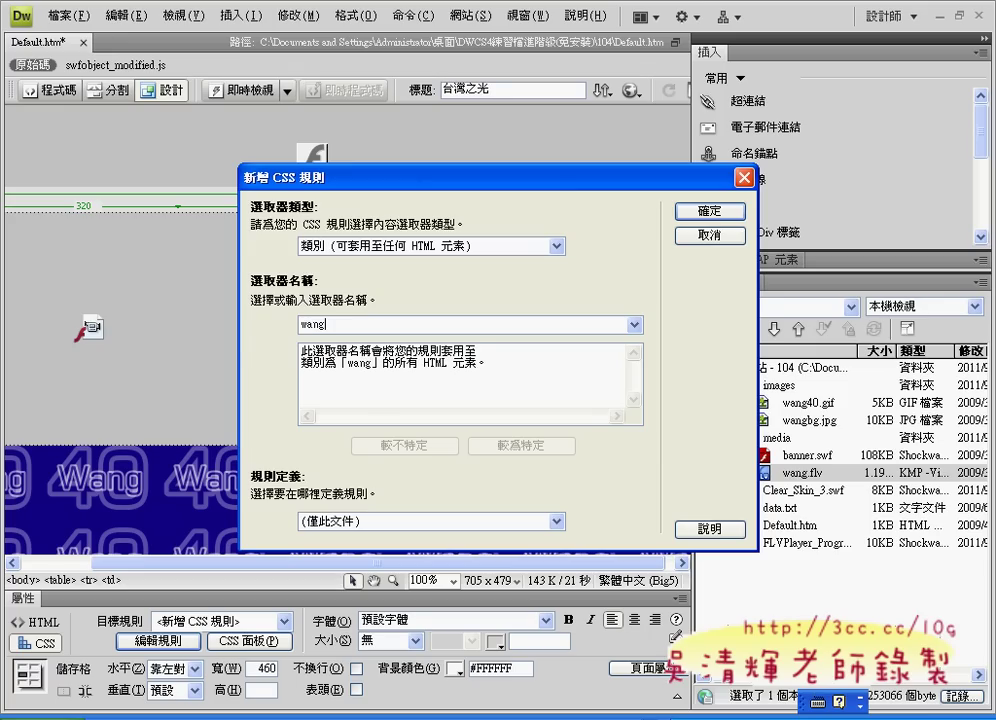
text(eng)
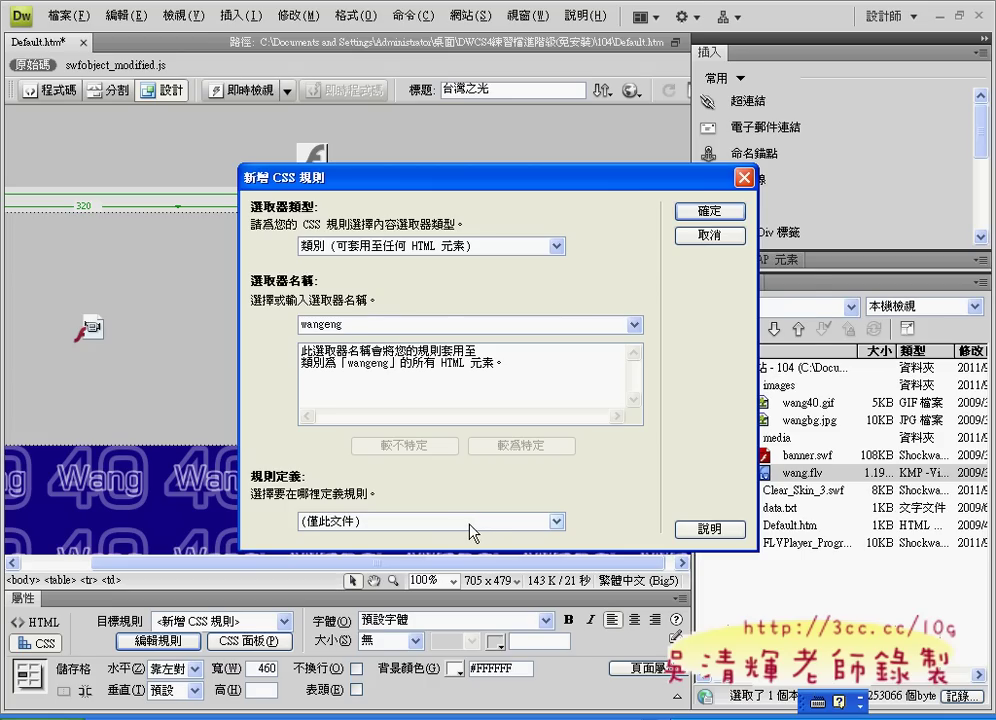
click(708, 212)
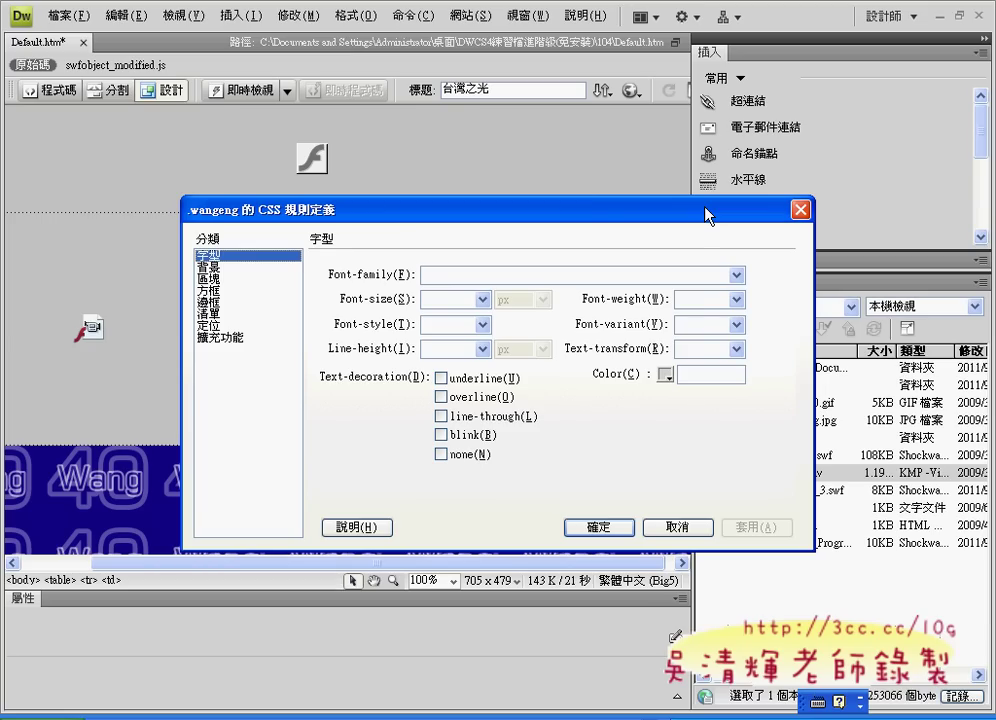
Step: Set the .wangeng rule's font family to Arial, Haettenschweiler, SimSun and its font size to 16 pt
click(736, 275)
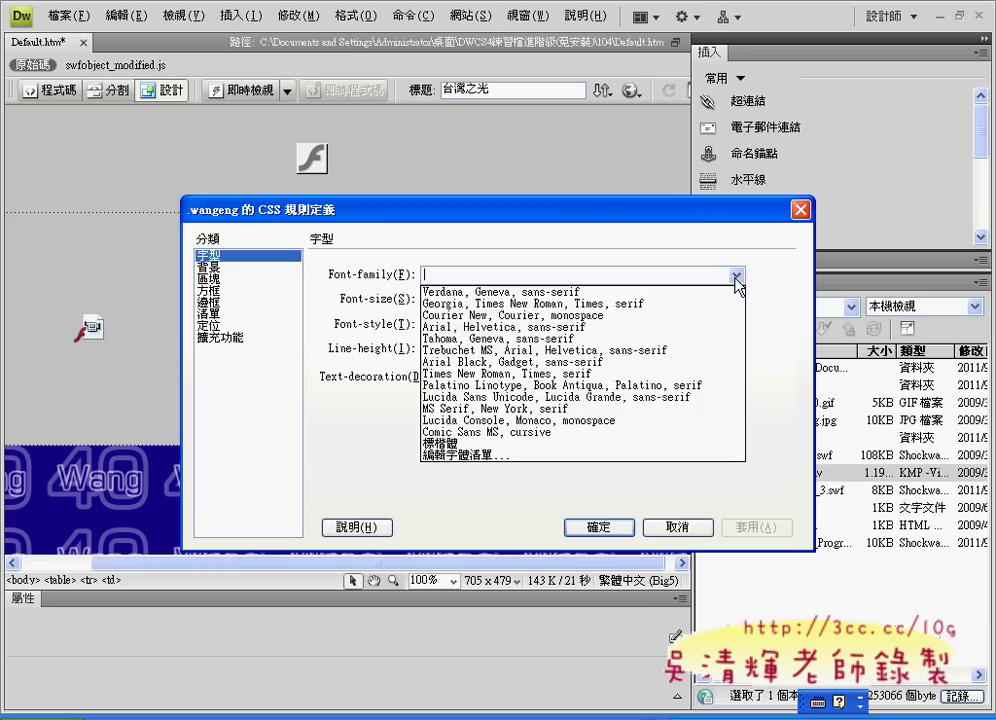
click(737, 277)
click(738, 277)
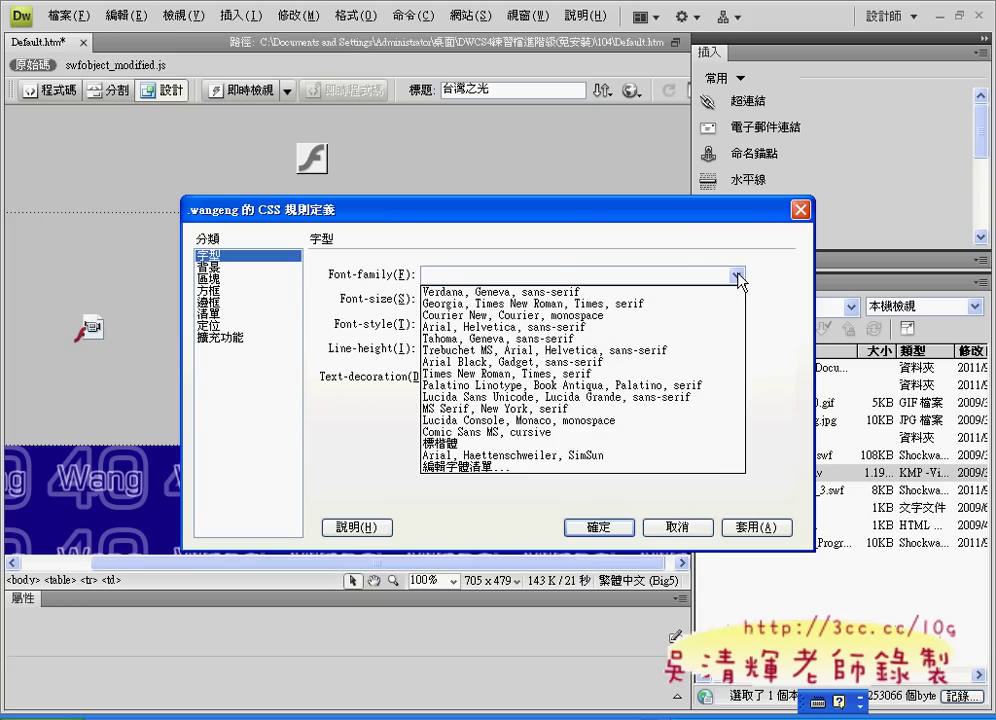
click(581, 456)
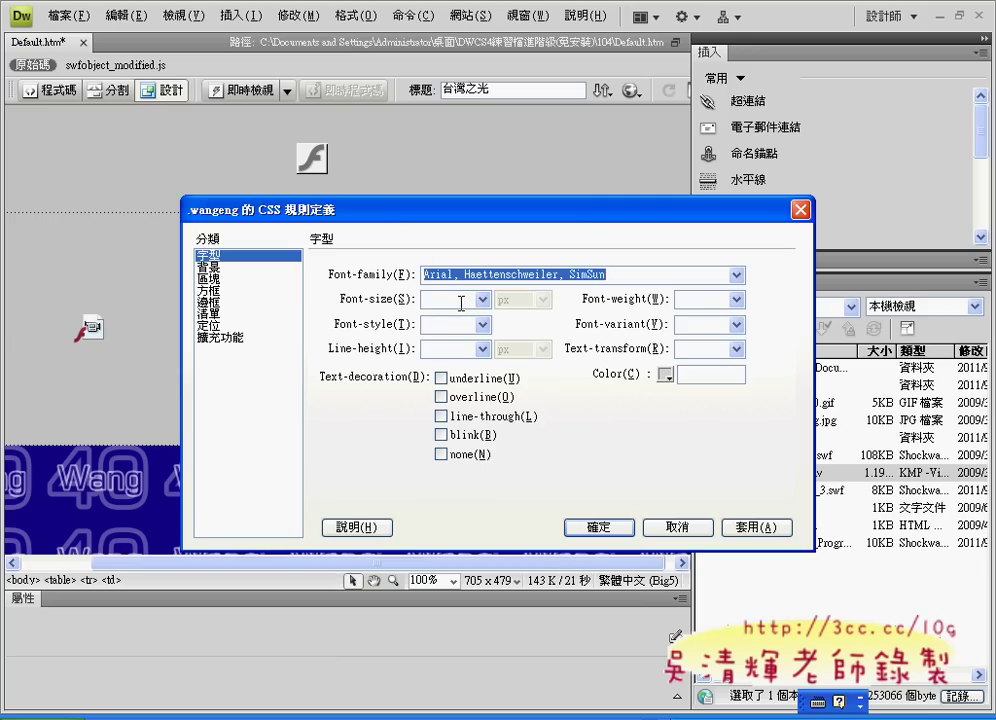
click(461, 301)
text(16)
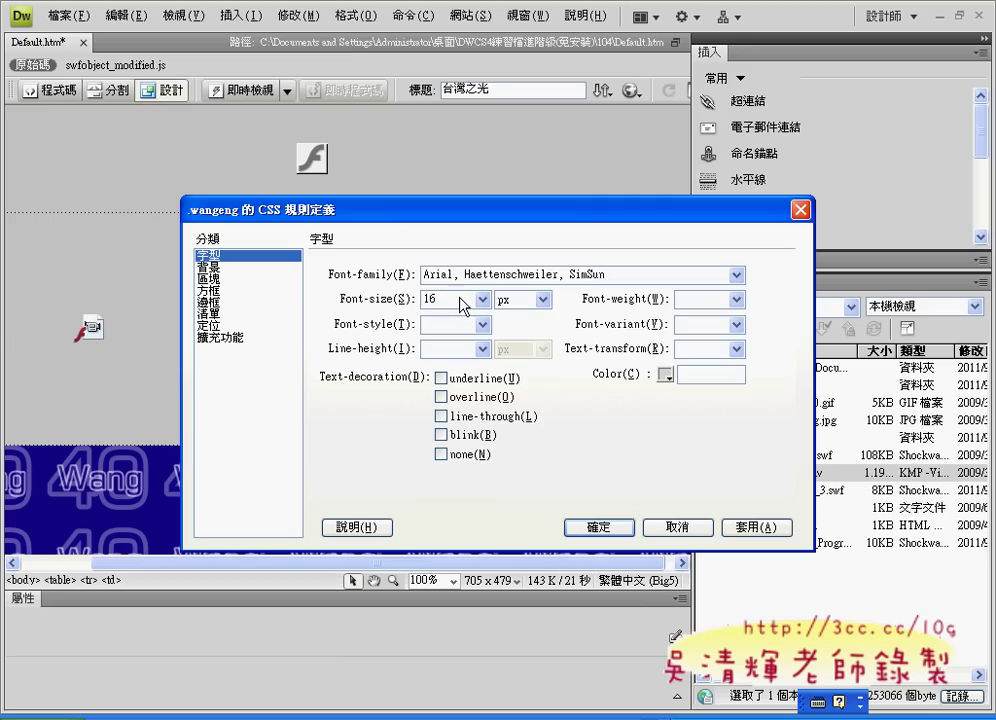
click(542, 299)
click(534, 328)
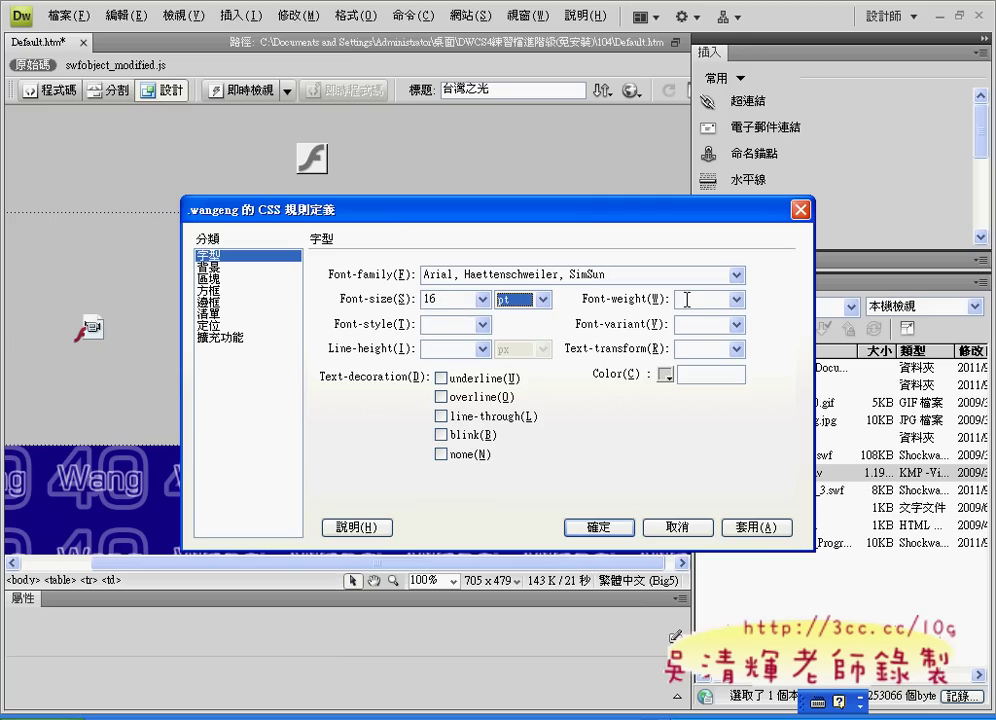
Step: Give the .wangeng rule an italic font style and the color #00F, and finish the rule definition
click(737, 300)
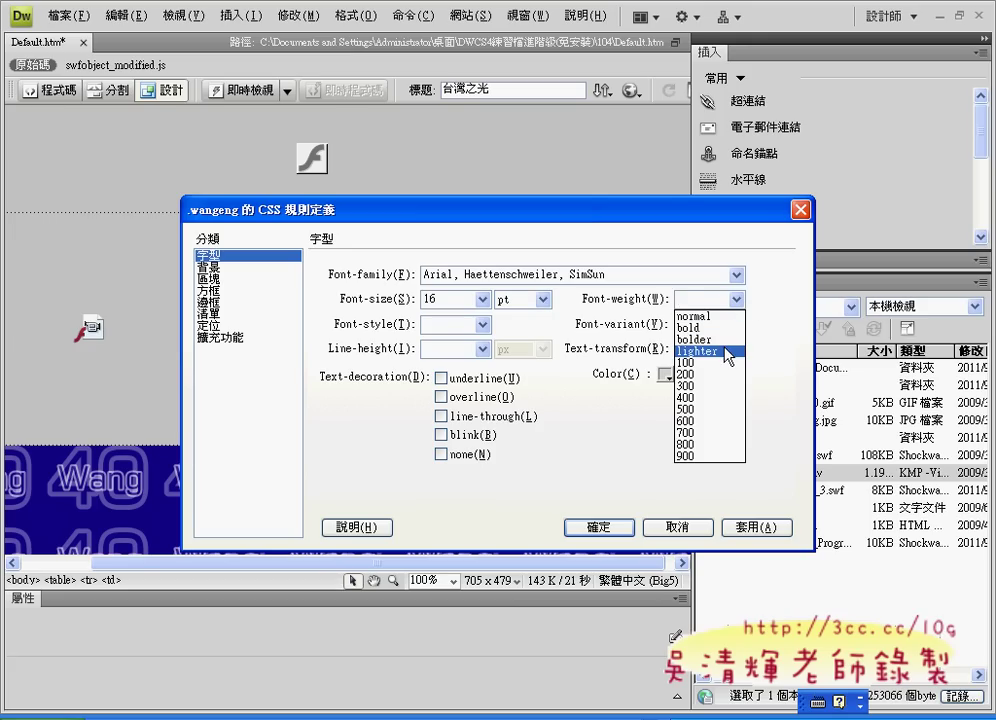
click(769, 300)
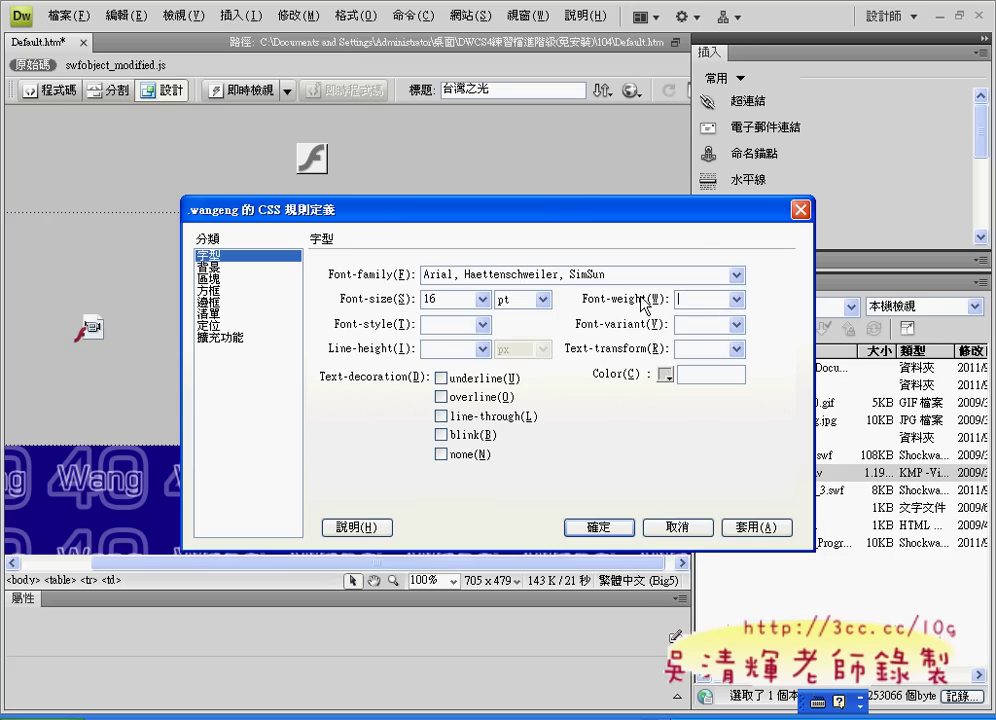
click(482, 325)
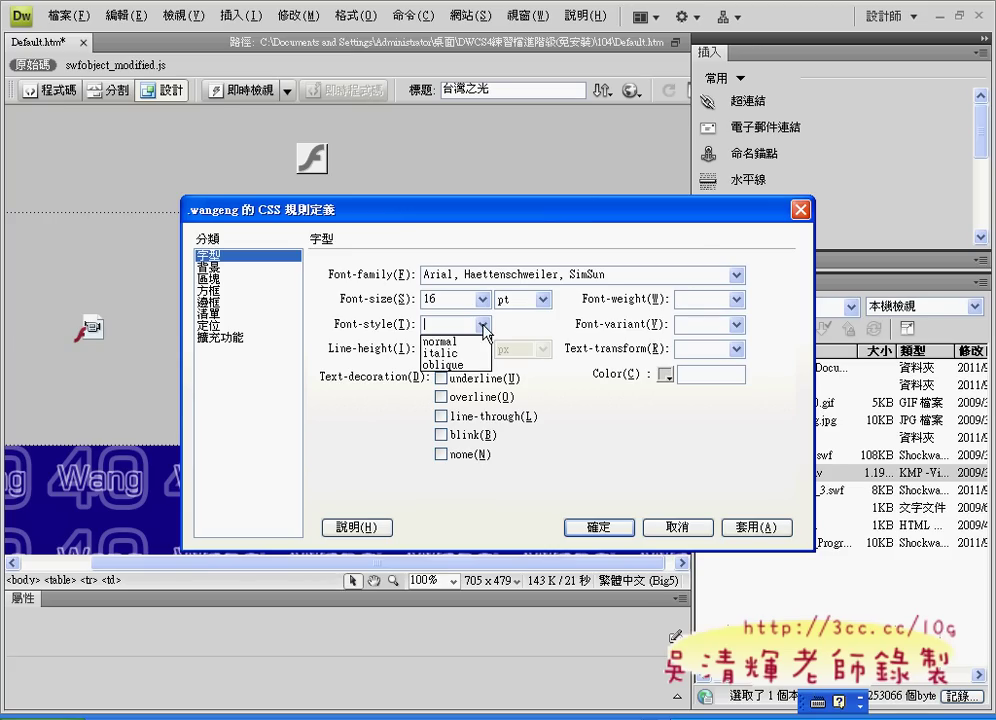
click(483, 353)
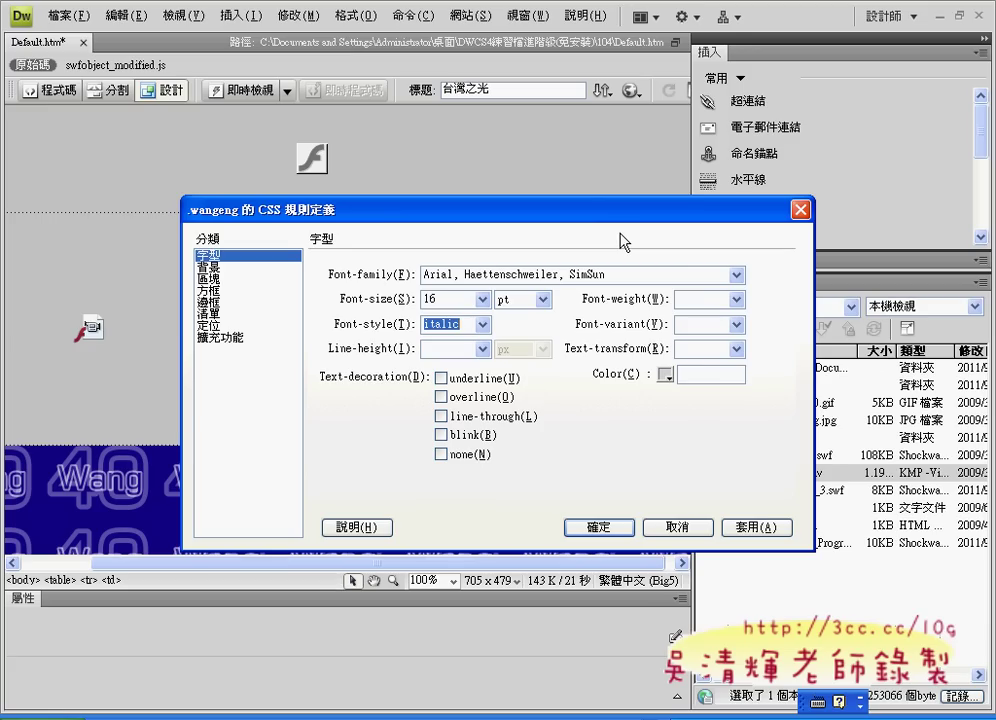
click(692, 373)
text(#00F)
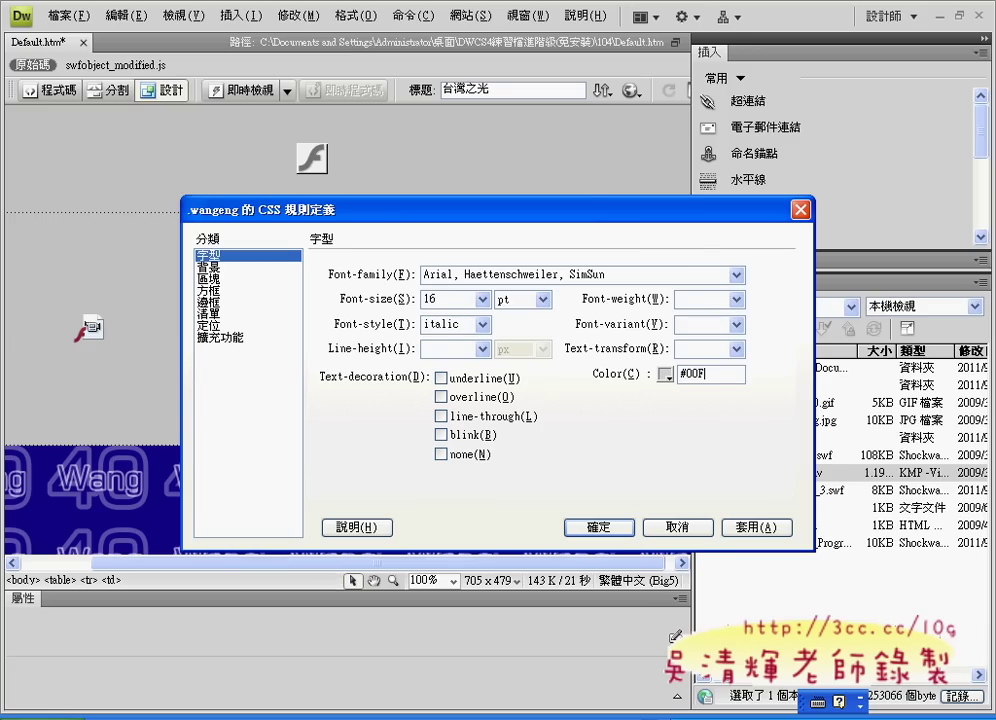
click(618, 529)
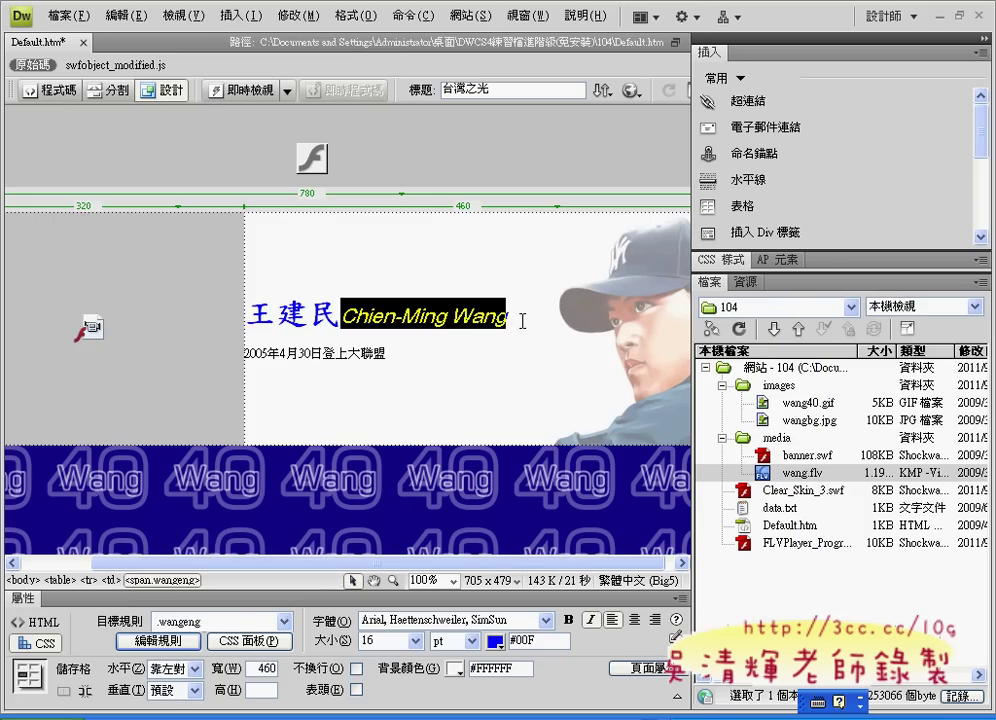
Step: Undo the formatting of both names step by step, leaving only the 標楷體 font on the Chinese name 王建民
click(522, 321)
drag(522, 321, 340, 294)
key(ctrl+z)
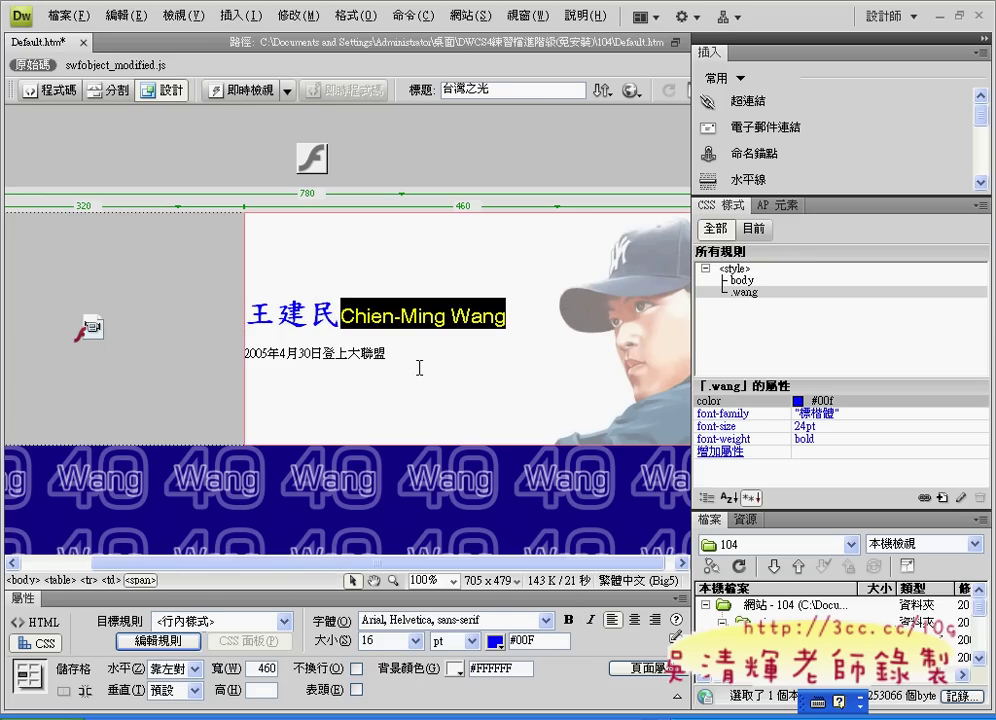
key(ctrl+z)
key(ctrl+z)
key(ctrl+z)
key(ctrl+z)
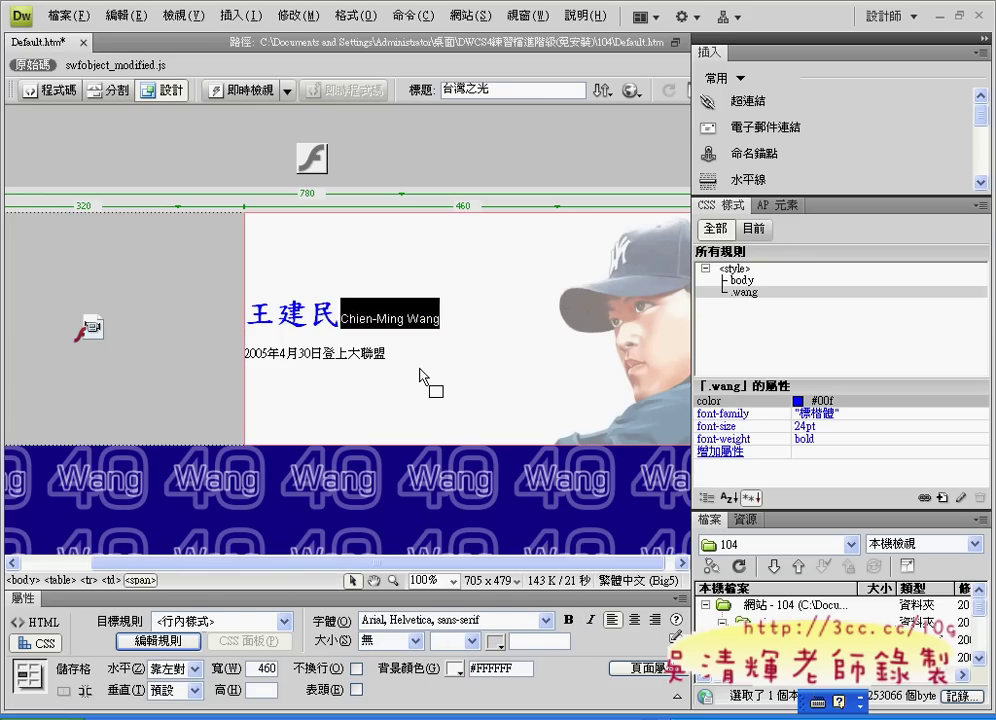
key(ctrl+z)
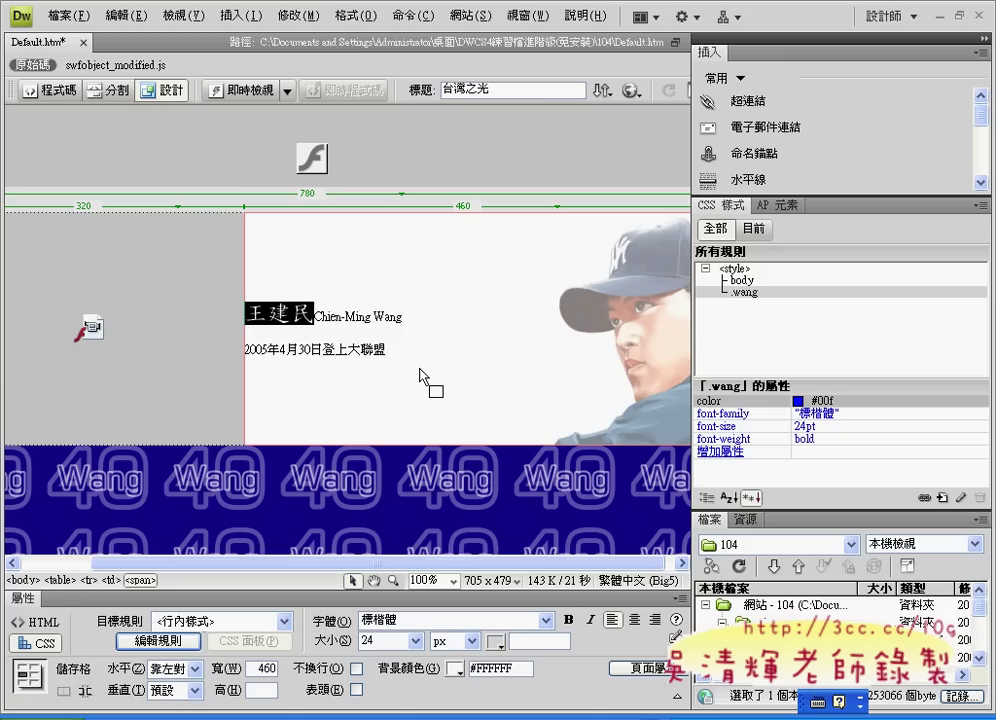
key(ctrl+z)
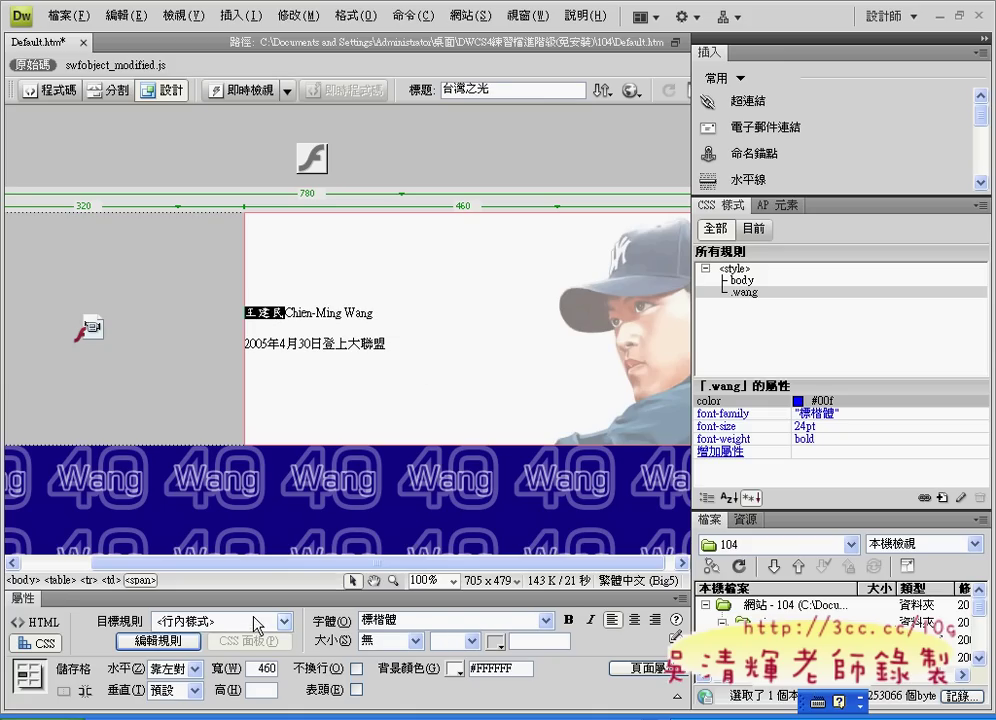
Step: Apply a new inline style with the 標楷體 font to the selected Chinese name 王建民
click(212, 622)
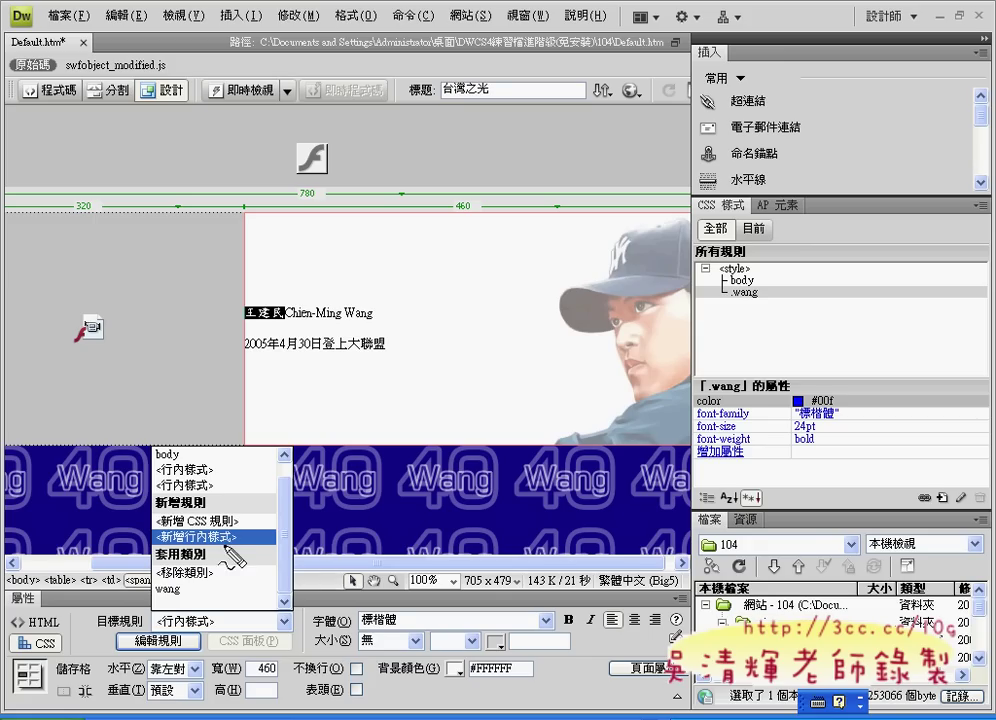
mouse_move(232, 545)
mouse_down()
mouse_move(156, 548)
mouse_move(152, 532)
mouse_move(242, 556)
mouse_up()
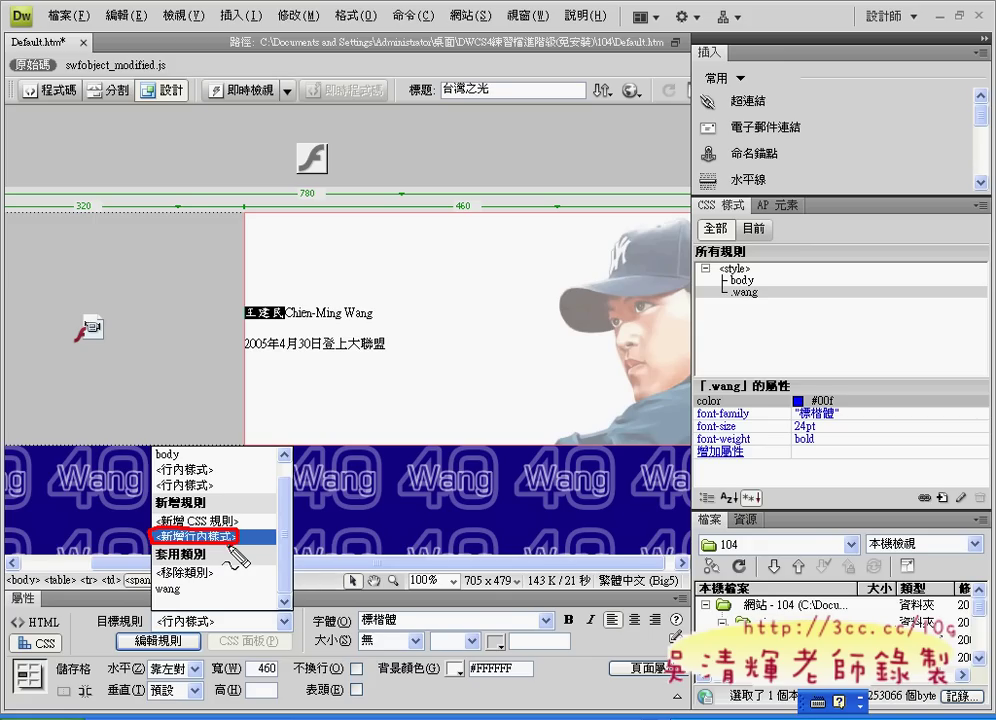
click(200, 537)
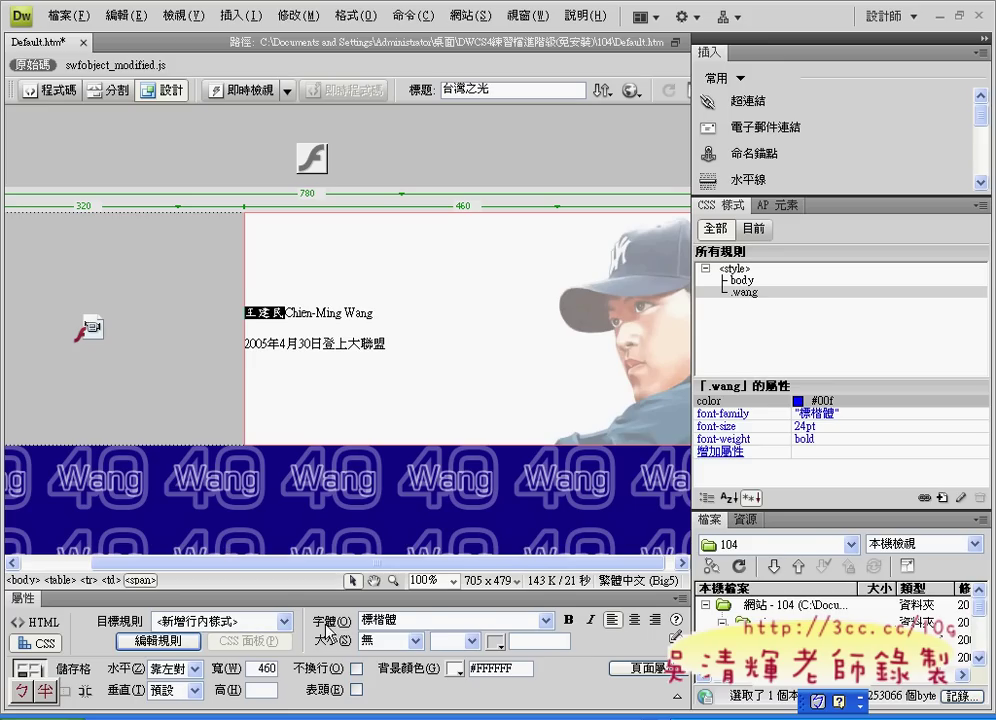
click(547, 622)
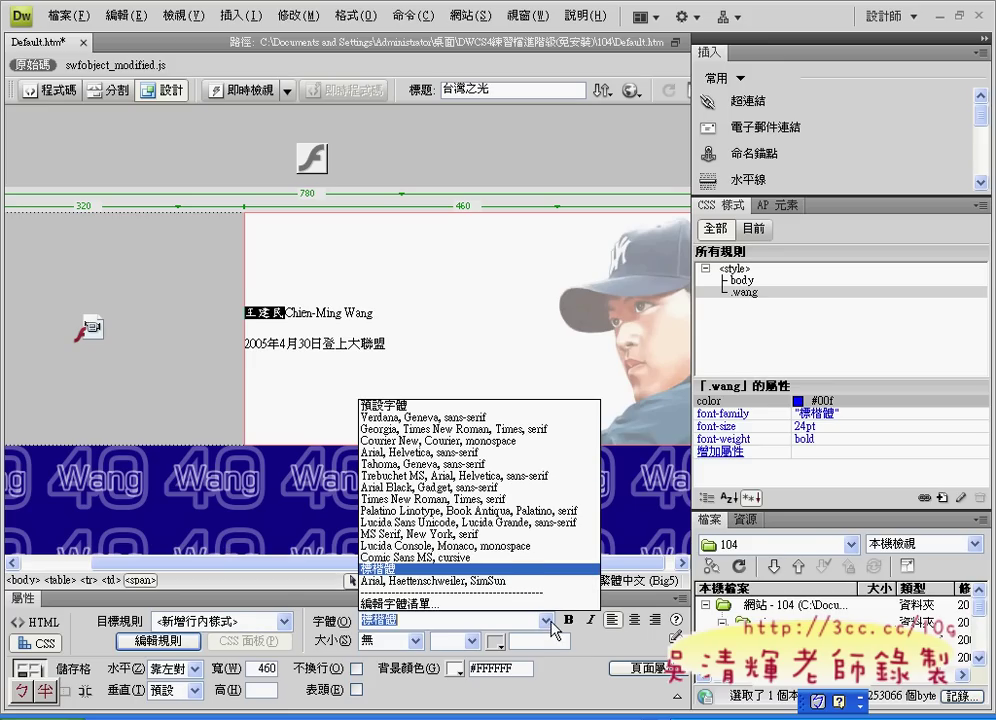
click(380, 568)
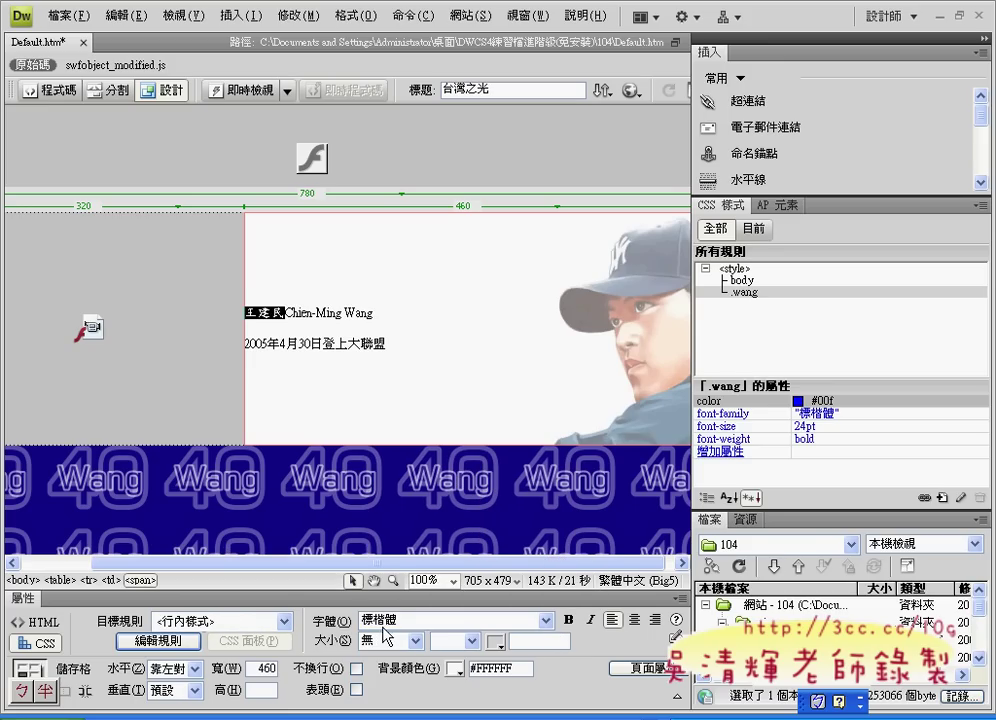
Step: Set the Chinese name's inline style to size 24 pt, color #00F and bold
click(414, 641)
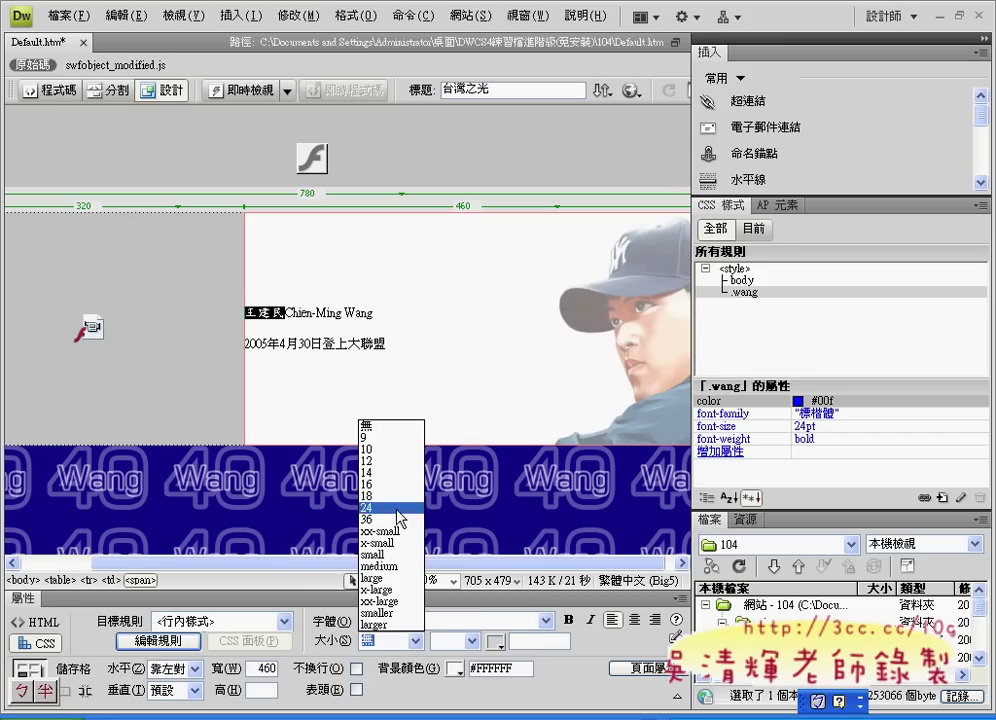
click(398, 508)
click(471, 641)
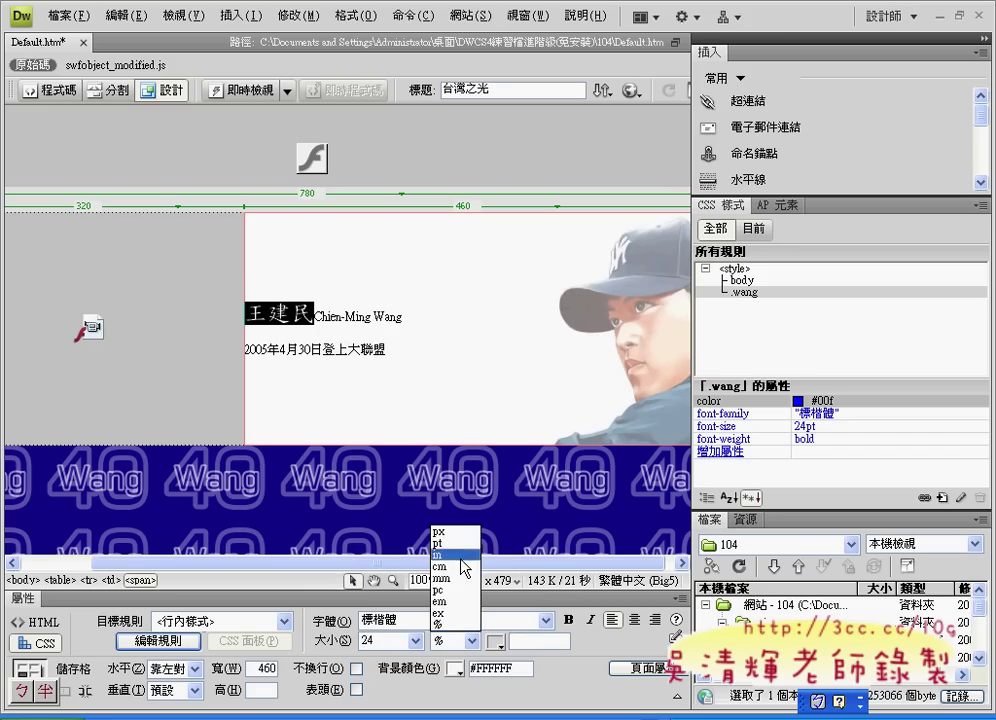
click(438, 543)
click(495, 642)
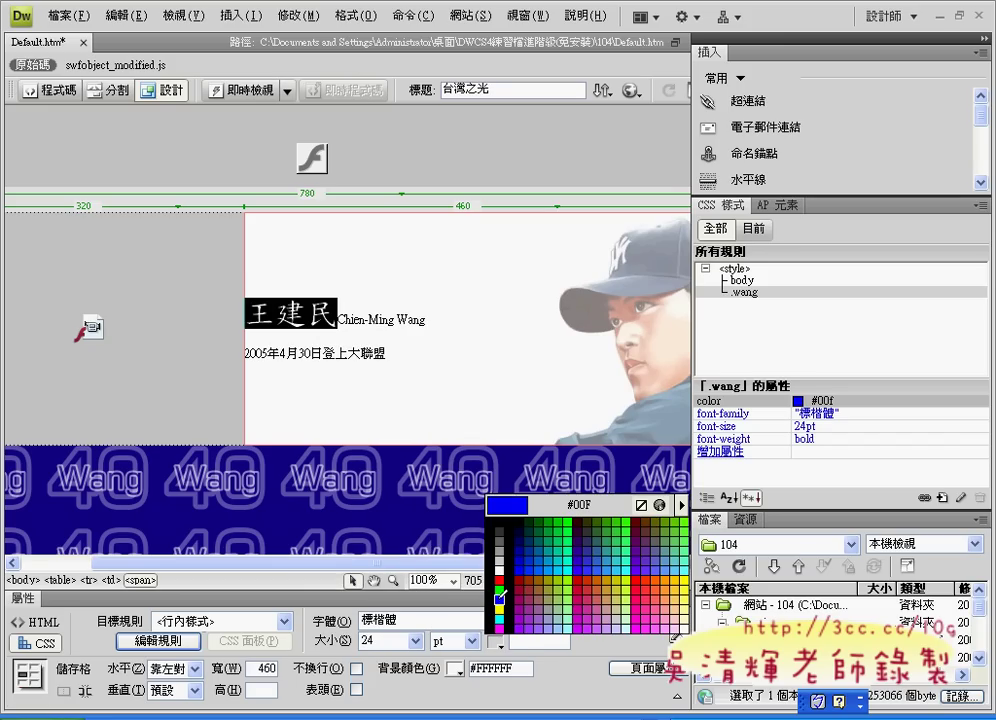
click(500, 597)
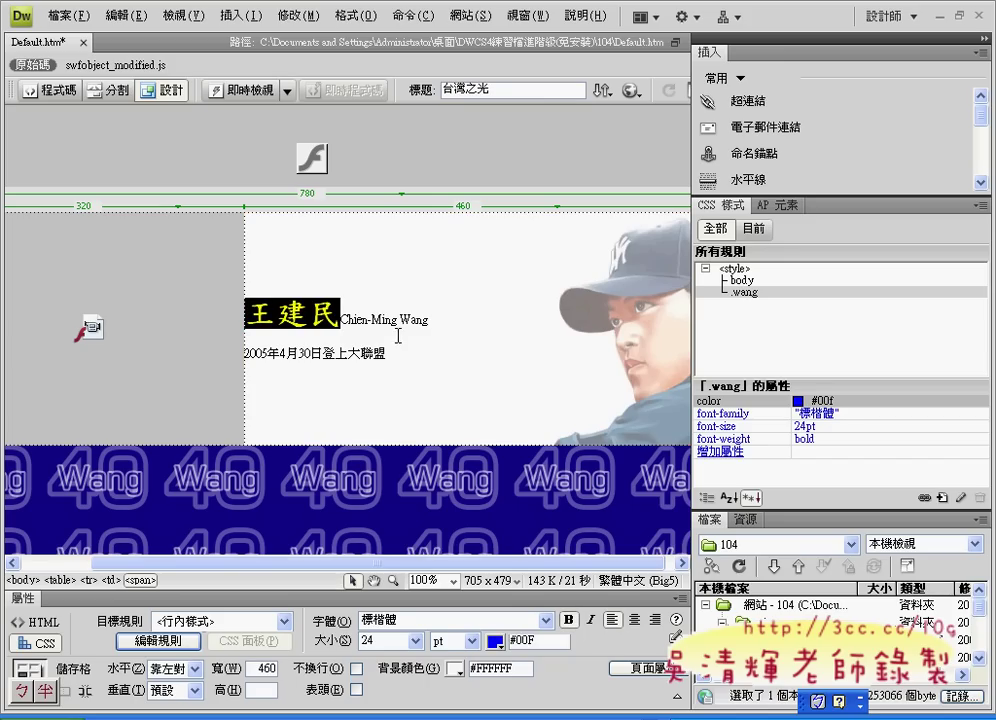
Step: Select the English name Chien-Ming Wang and give it a new inline style with the font Arial, Helvetica, sans-serif
click(338, 318)
drag(338, 318, 438, 318)
click(226, 622)
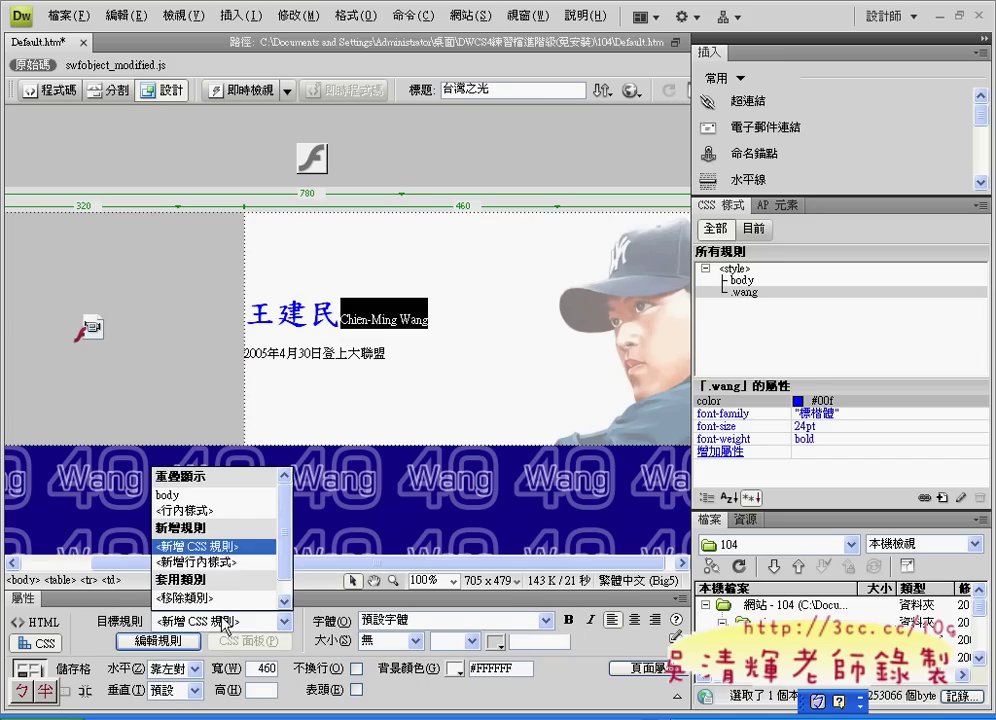
click(230, 566)
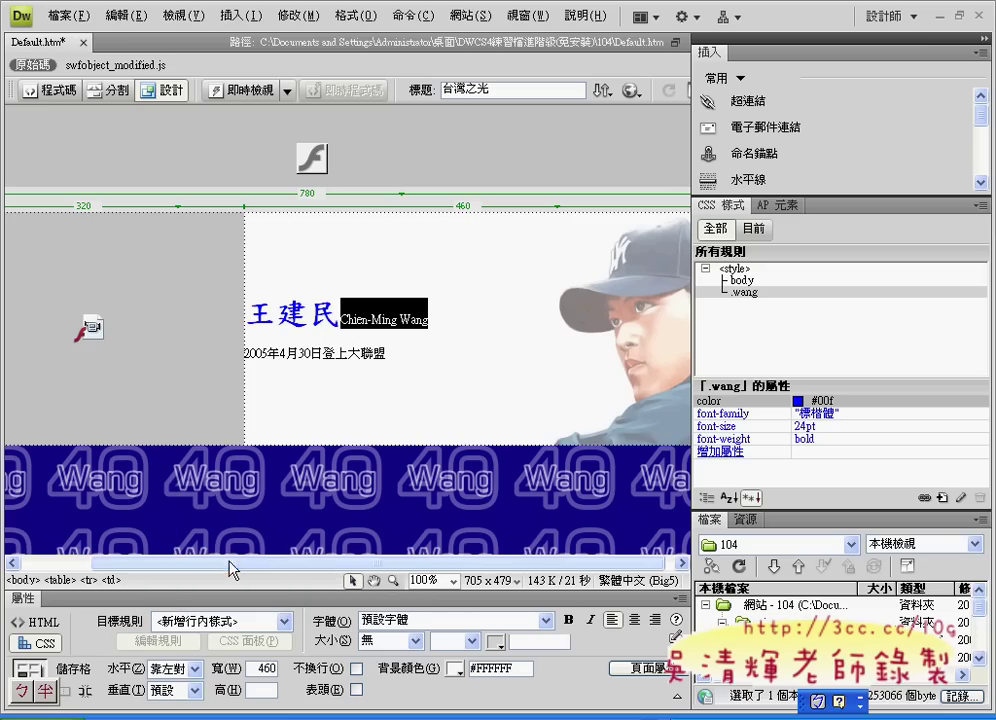
click(547, 621)
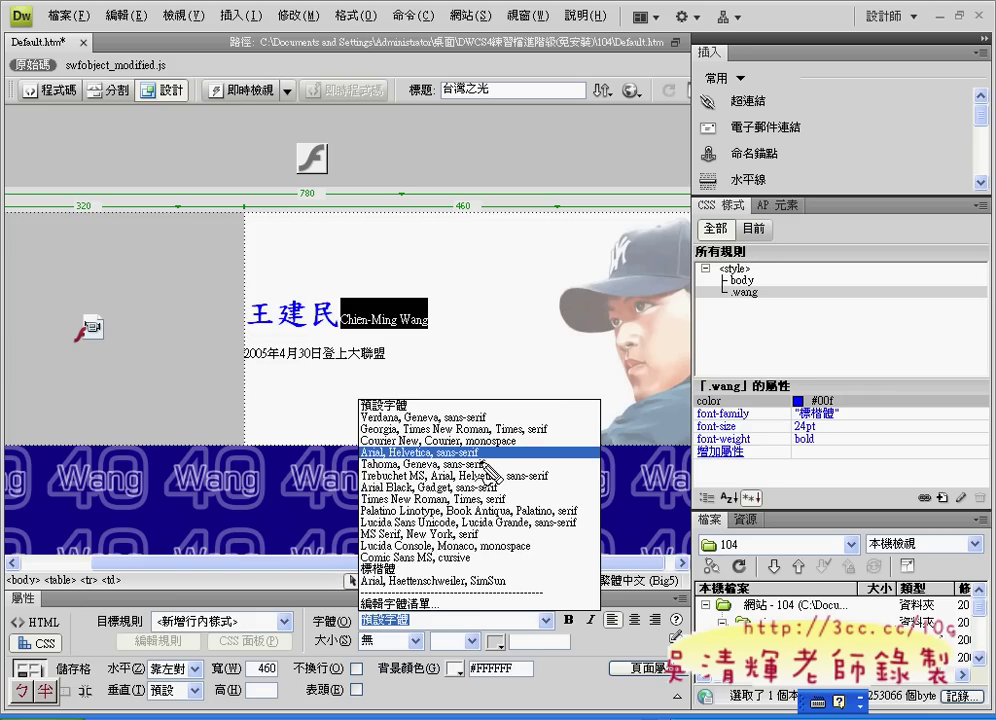
mouse_move(480, 461)
mouse_down()
mouse_move(360, 458)
mouse_move(490, 459)
mouse_up()
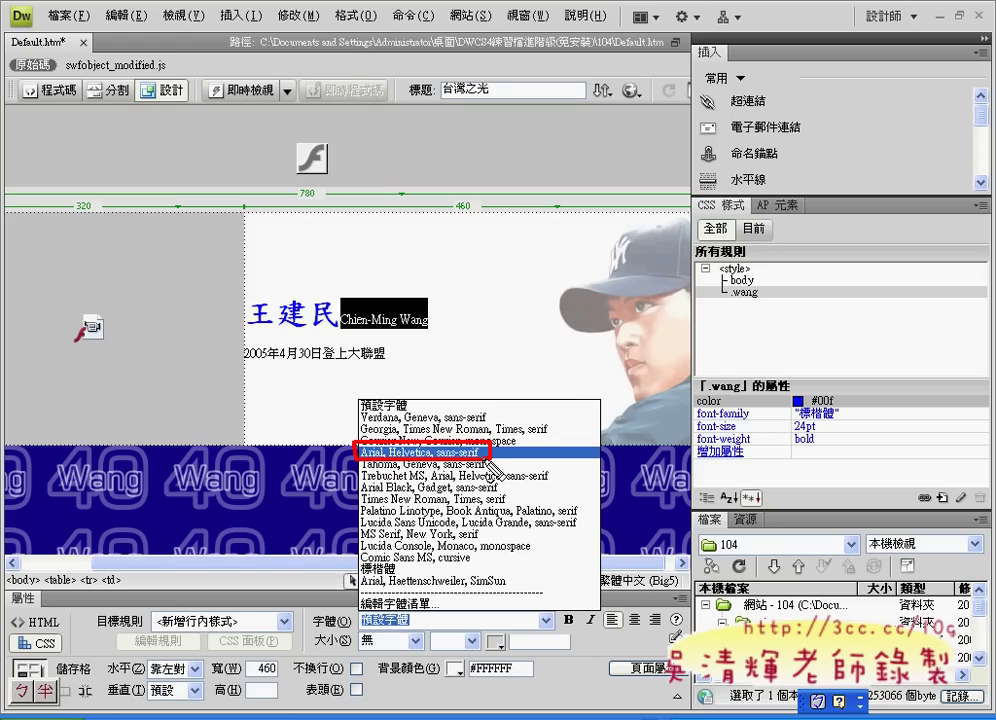
click(490, 462)
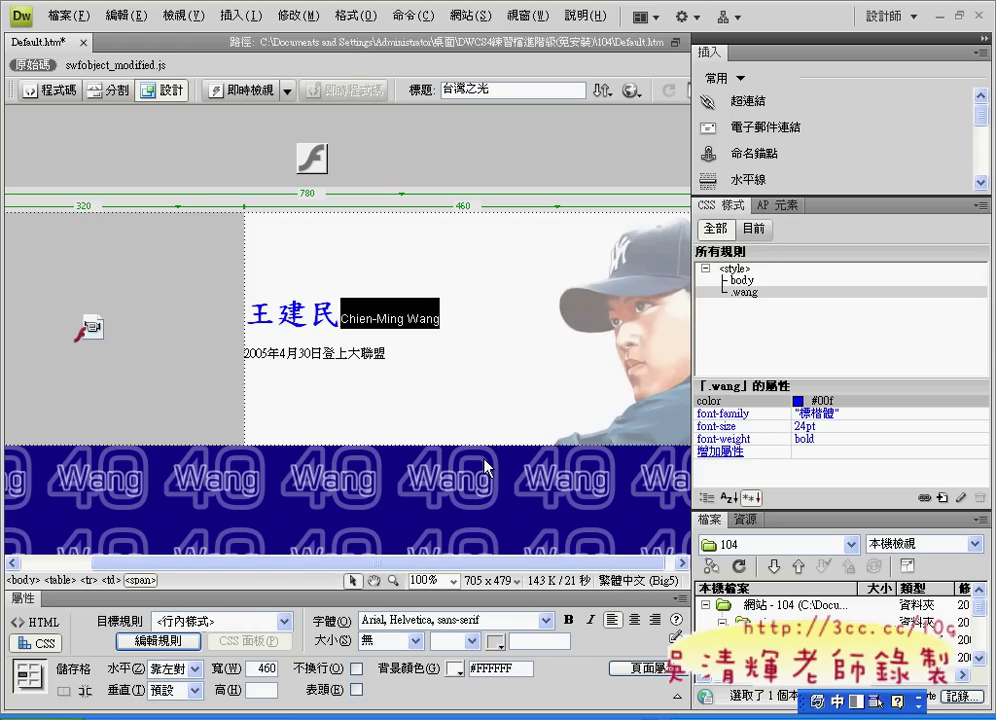
Step: Set the English name's inline style to size 16 pt, color #00F and italic
click(415, 641)
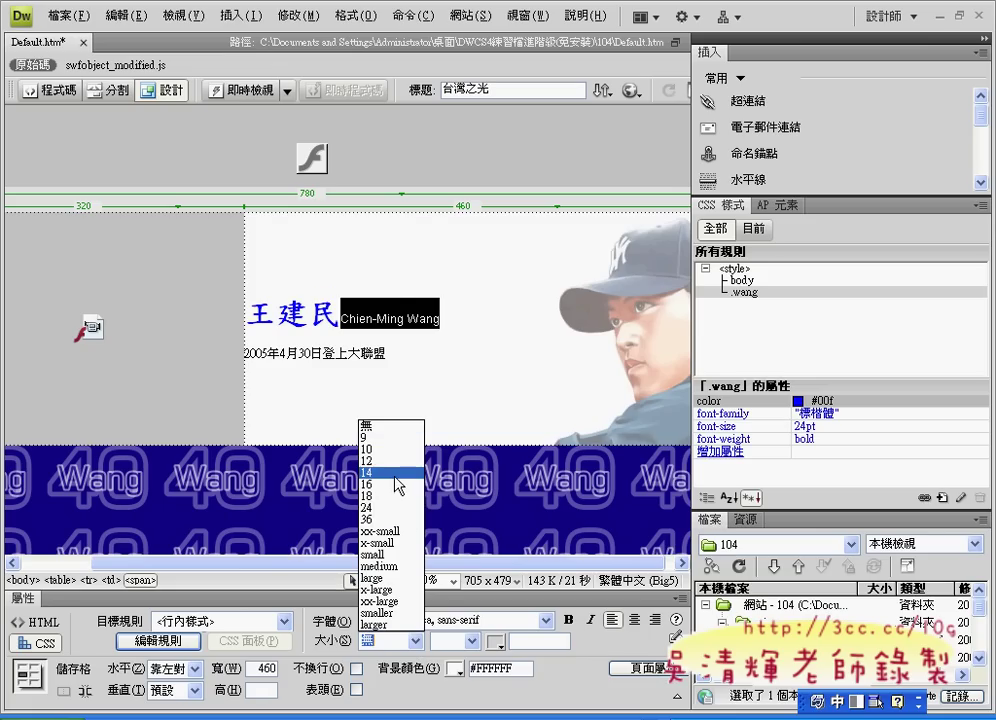
click(396, 422)
click(472, 641)
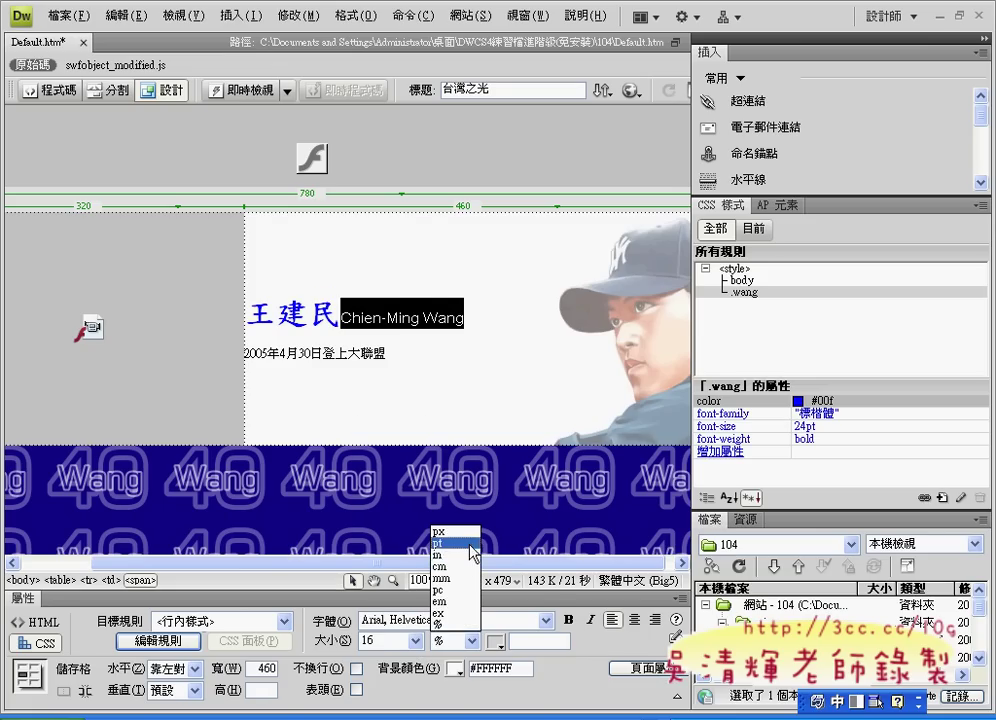
click(450, 543)
click(494, 641)
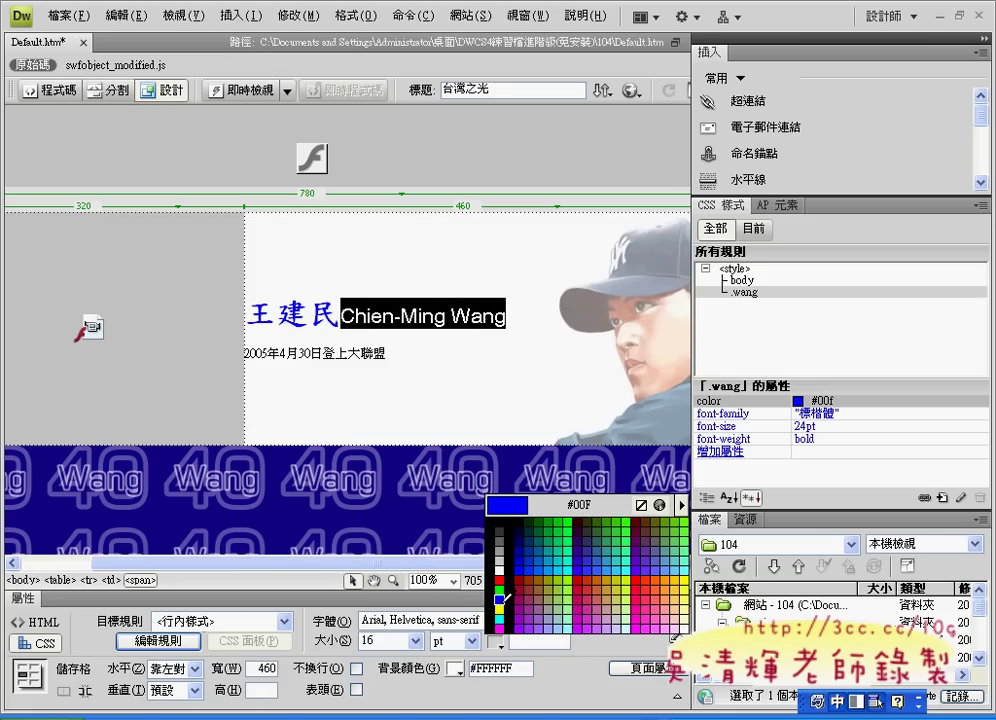
click(500, 597)
click(591, 621)
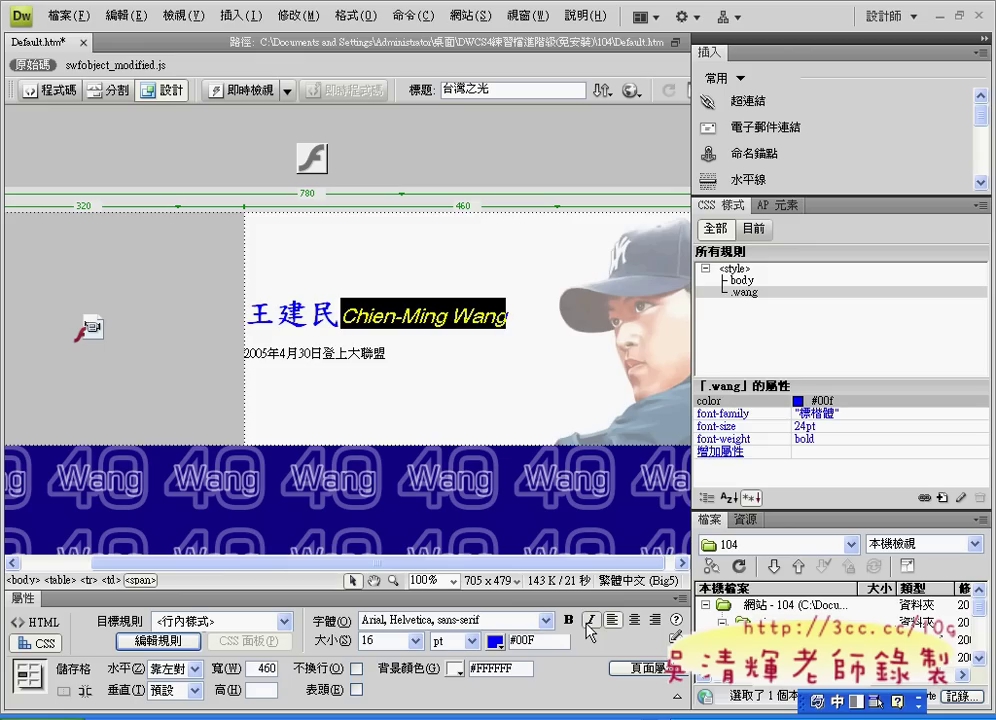
Step: Select the line 2005年4月30日登上大聯盟 below the names and indent it one level
drag(440, 349, 240, 352)
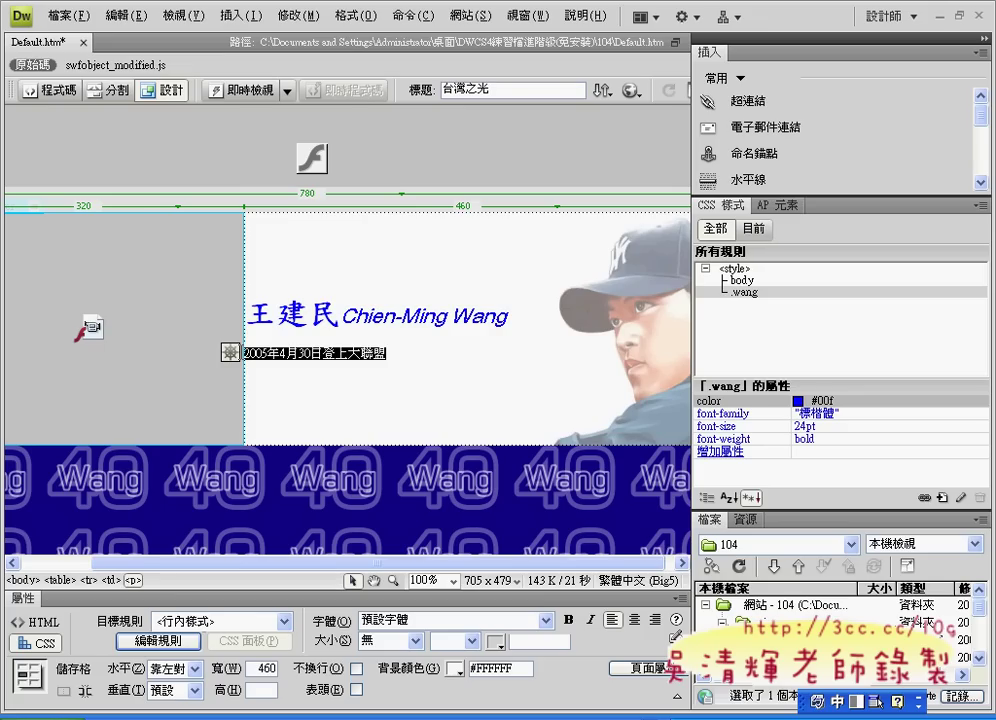
click(43, 623)
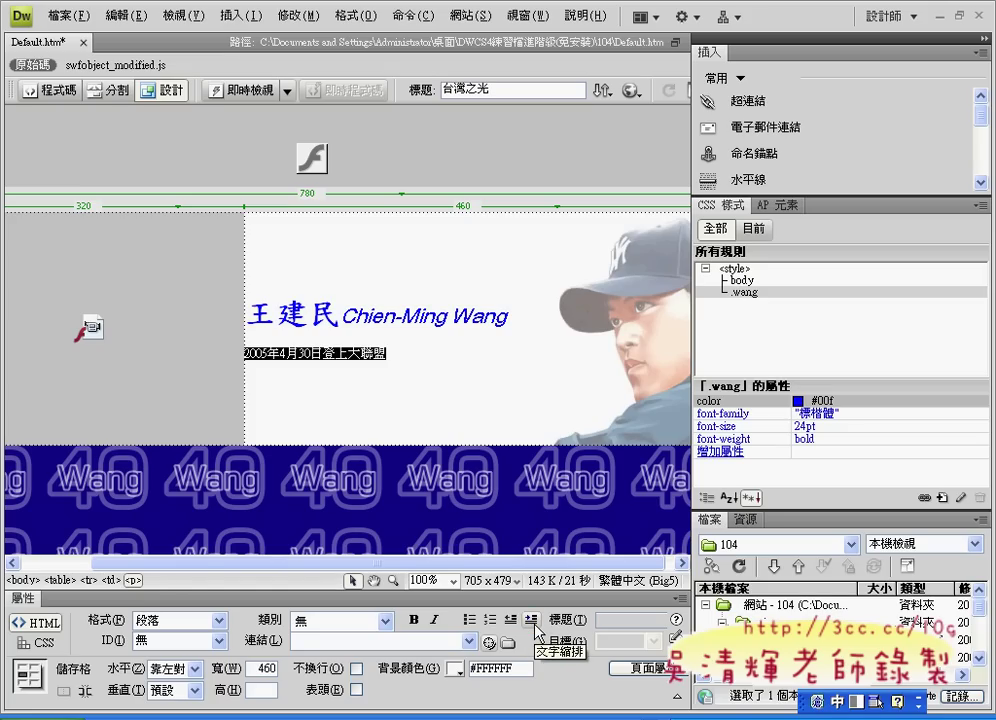
click(533, 624)
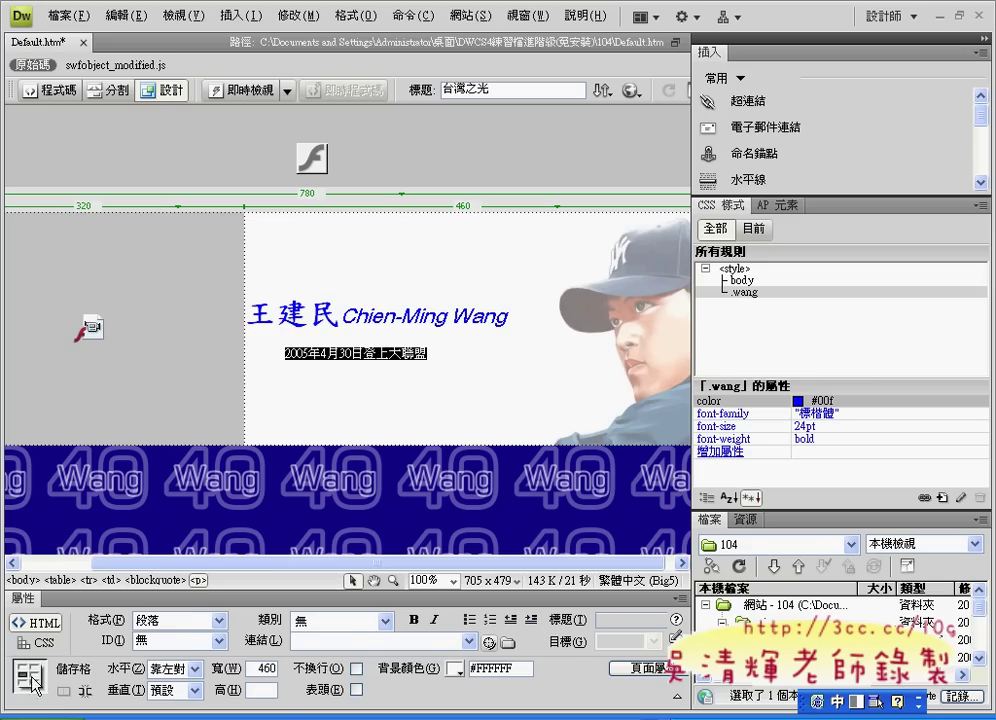
Step: Give the indented date line a new inline style with a font size of 16 pt
click(38, 642)
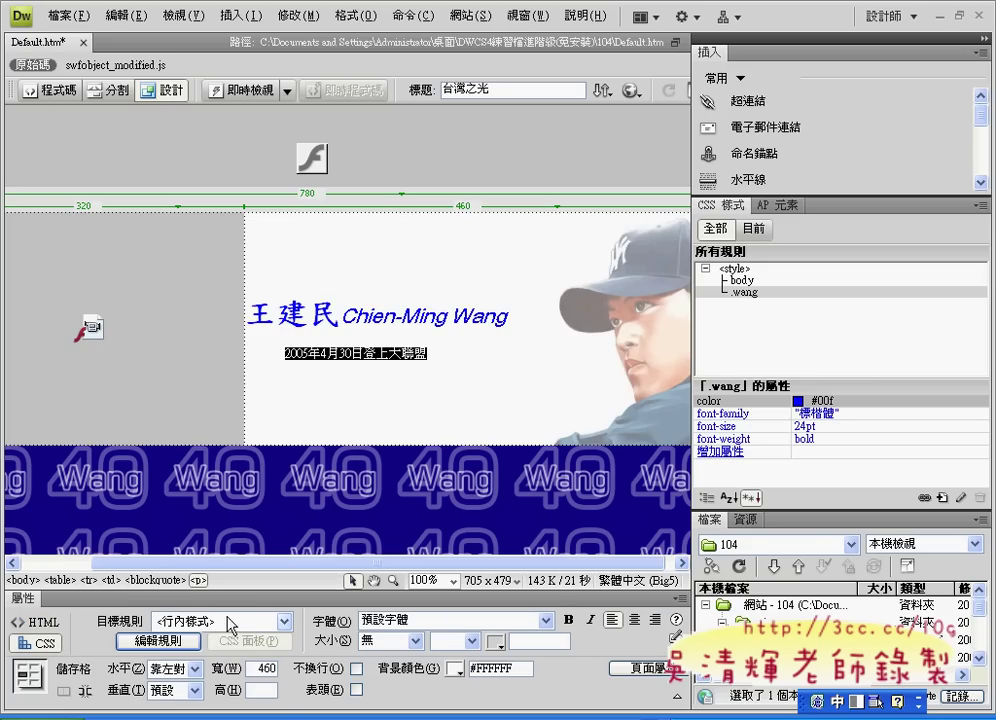
click(284, 622)
click(231, 563)
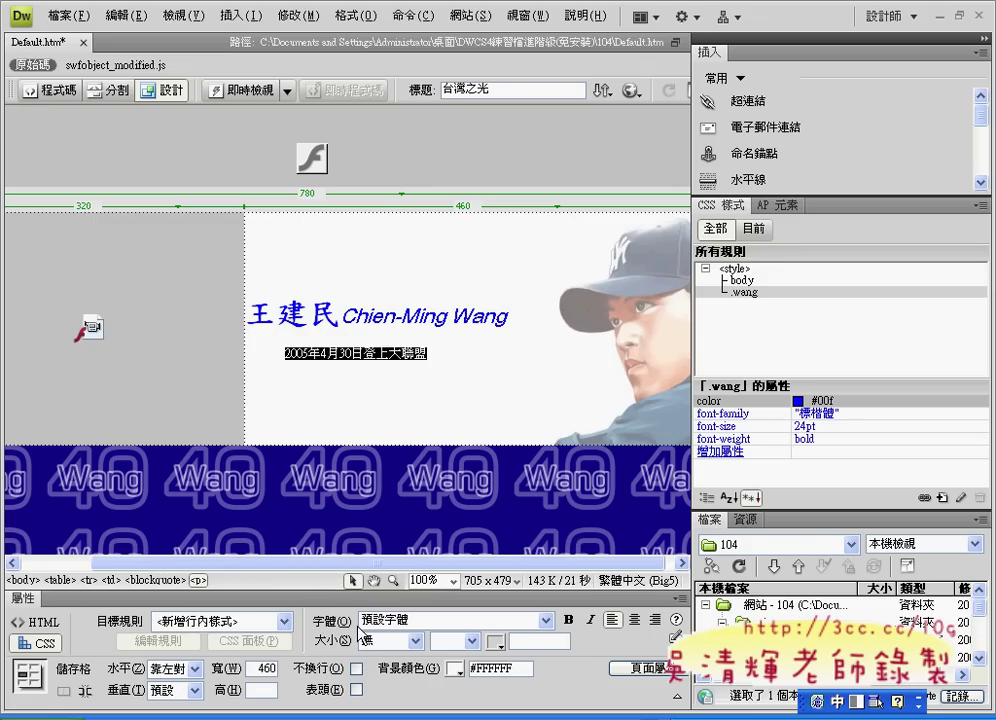
click(414, 641)
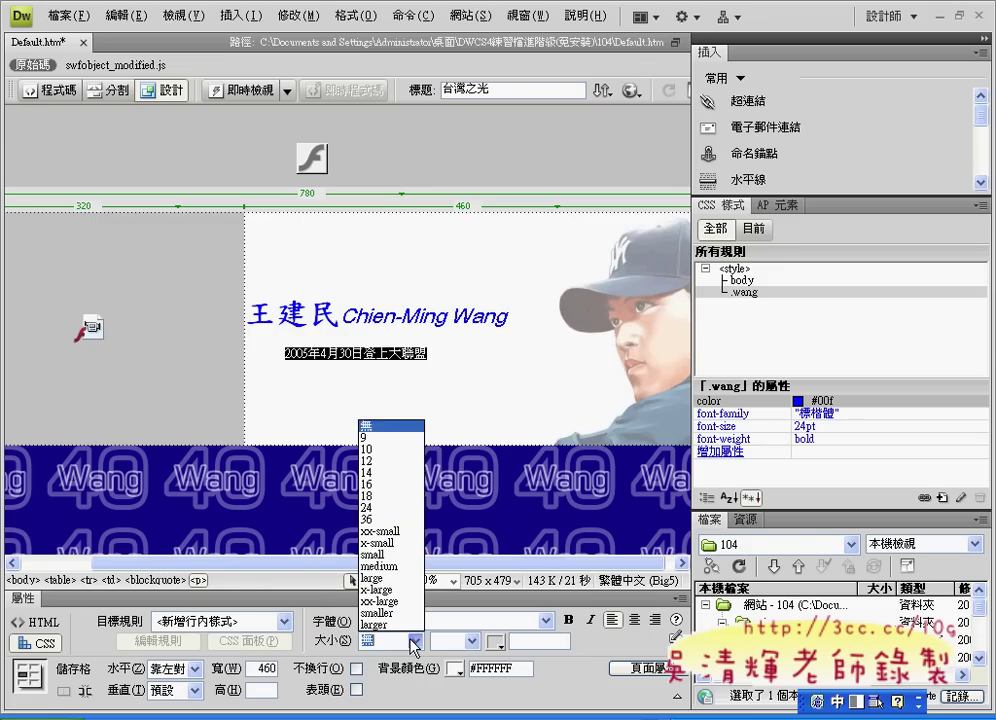
click(400, 484)
click(470, 641)
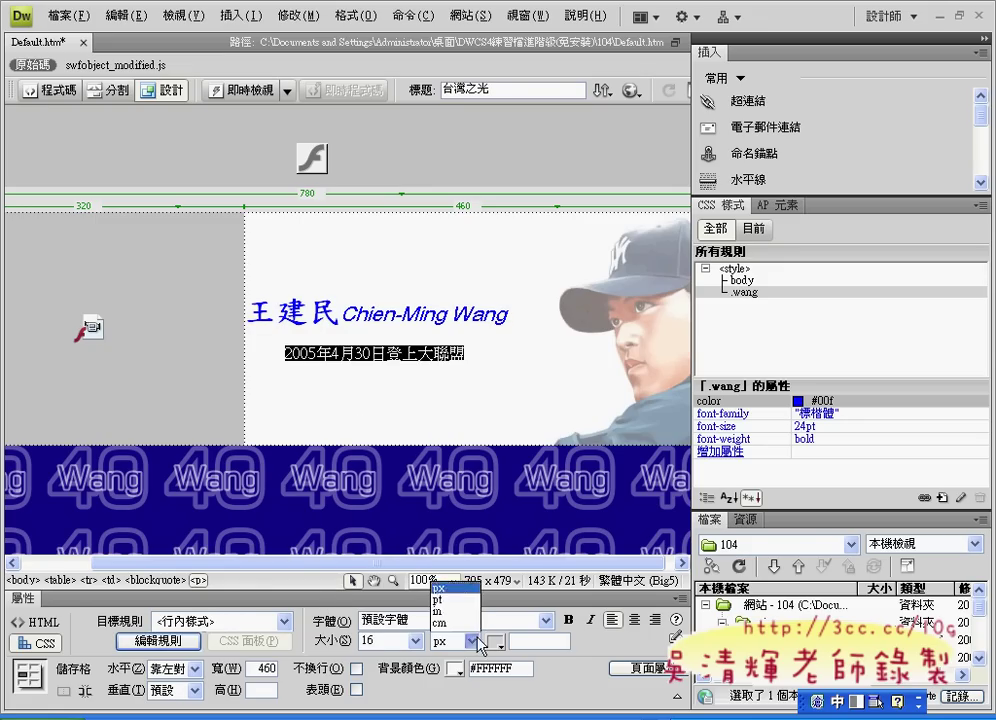
click(439, 543)
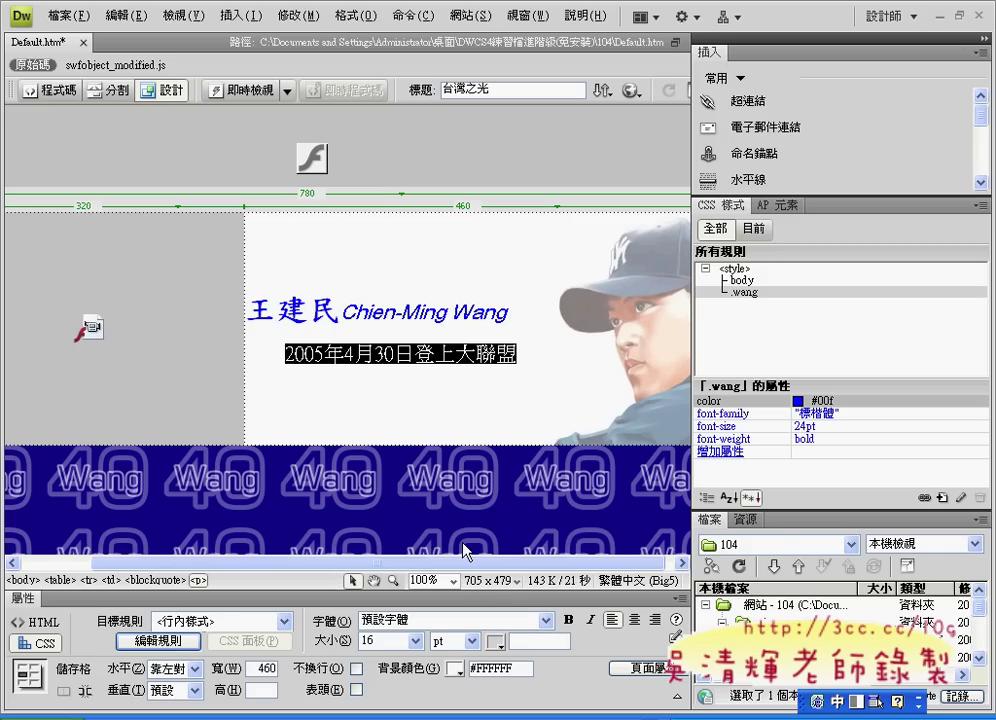
Step: Make the date line bold with color #F00, and start a new paragraph below it
click(574, 620)
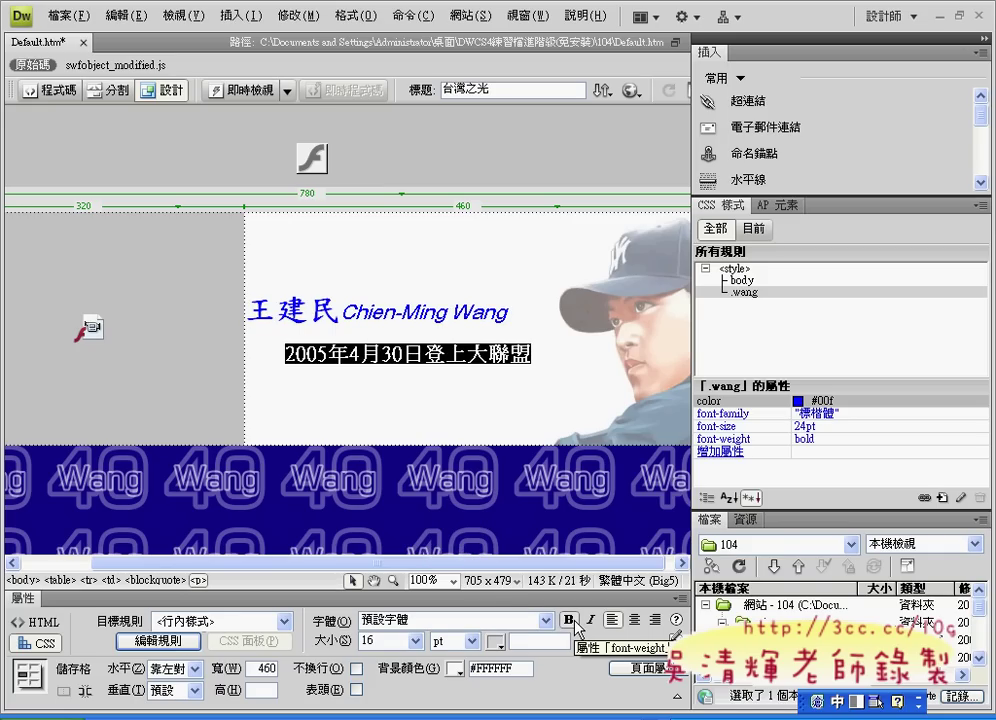
click(495, 640)
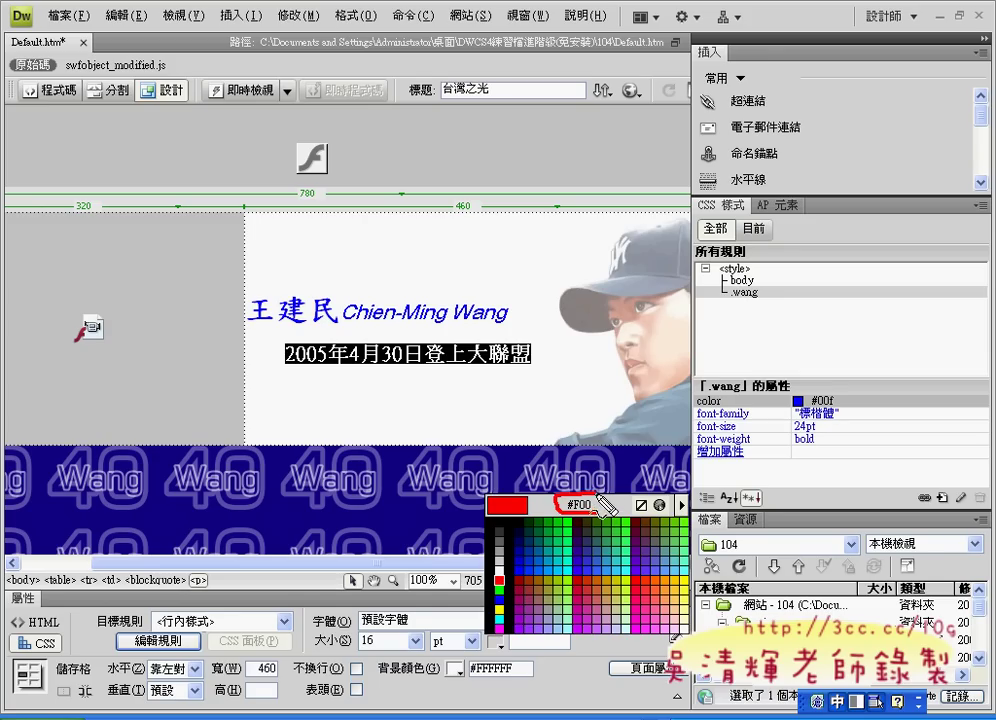
click(500, 579)
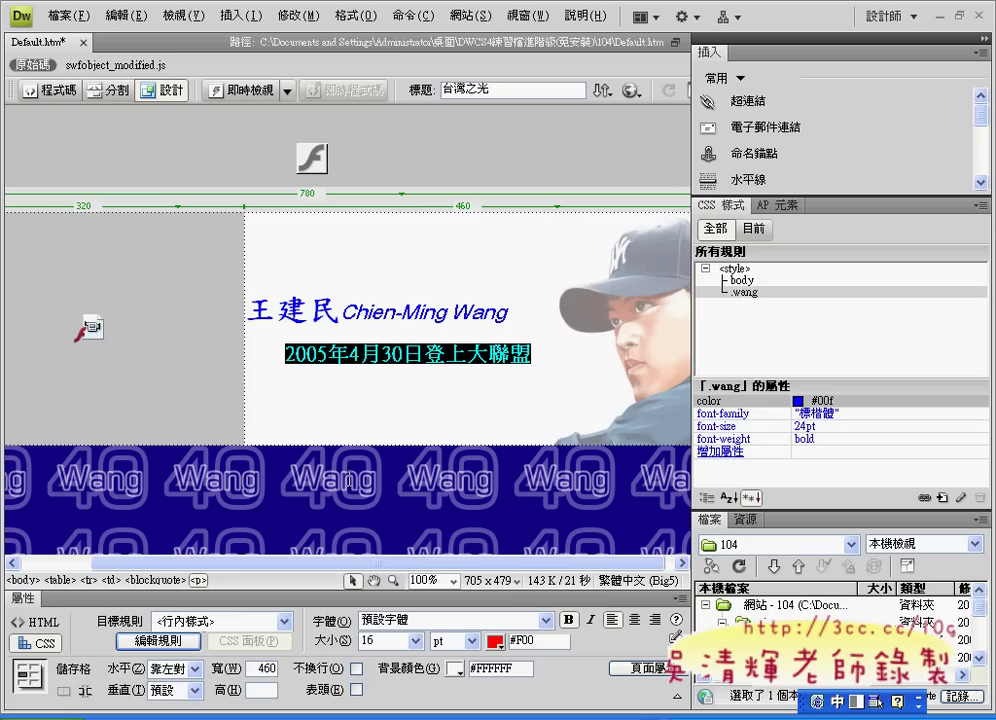
click(462, 415)
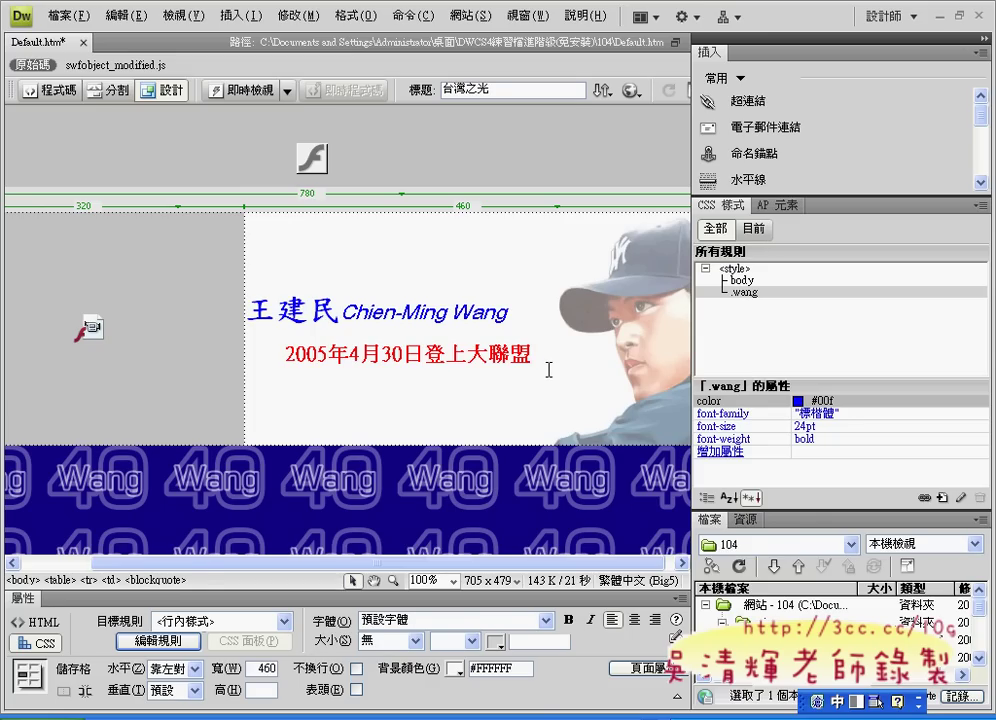
key(Return)
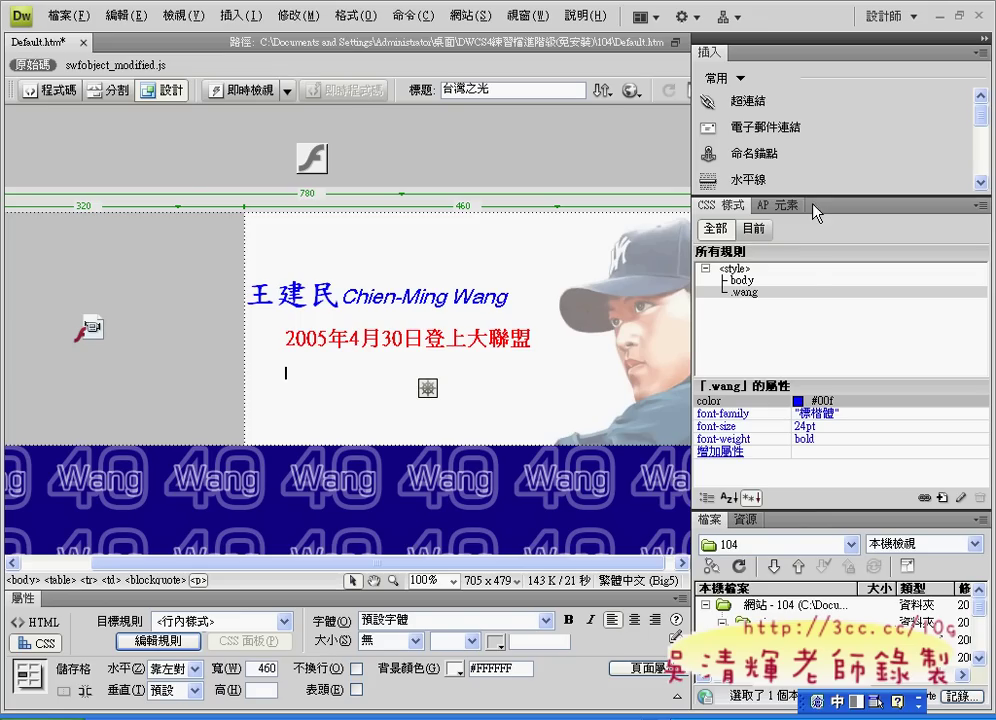
Step: Copy all the text of data.txt from the site files and paste it below the date line in Default.htm
click(838, 206)
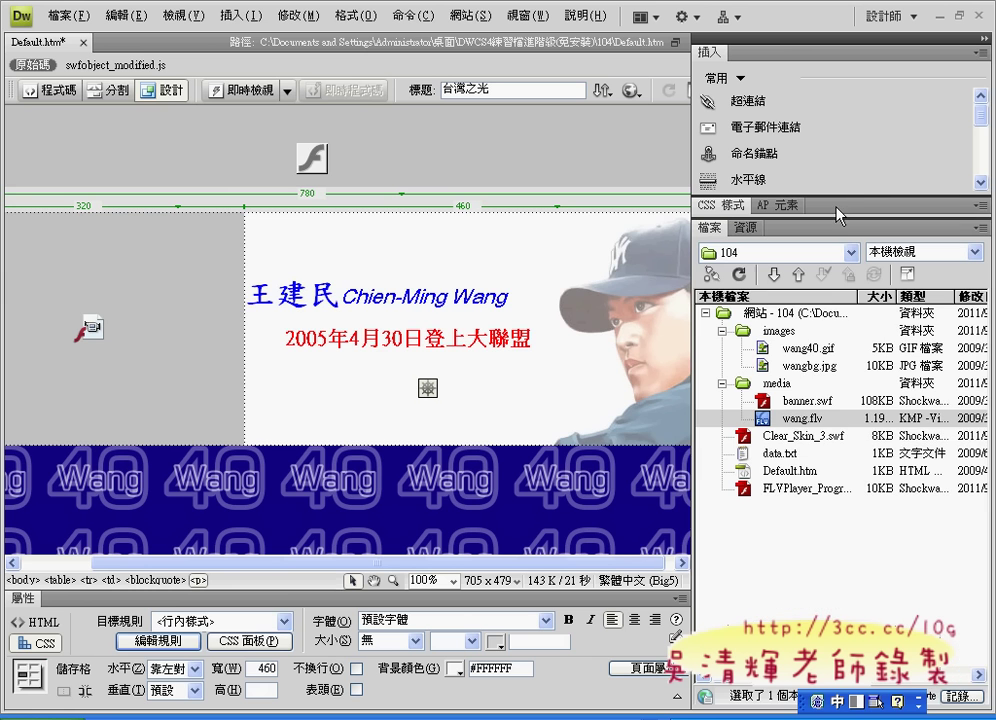
click(804, 455)
double_click(804, 455)
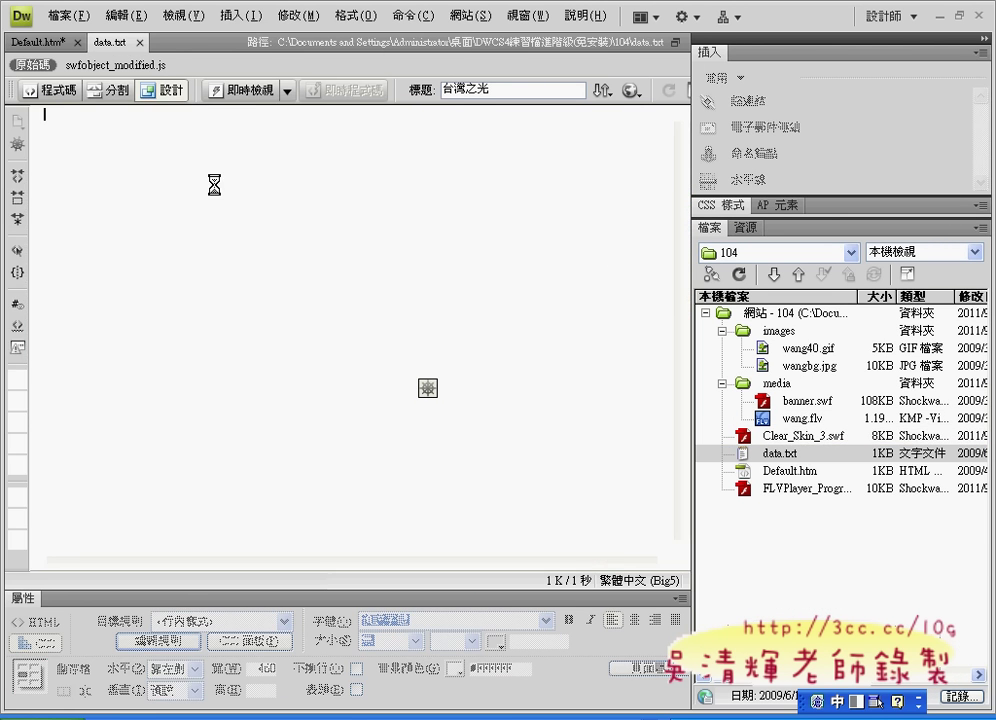
key(ctrl+a)
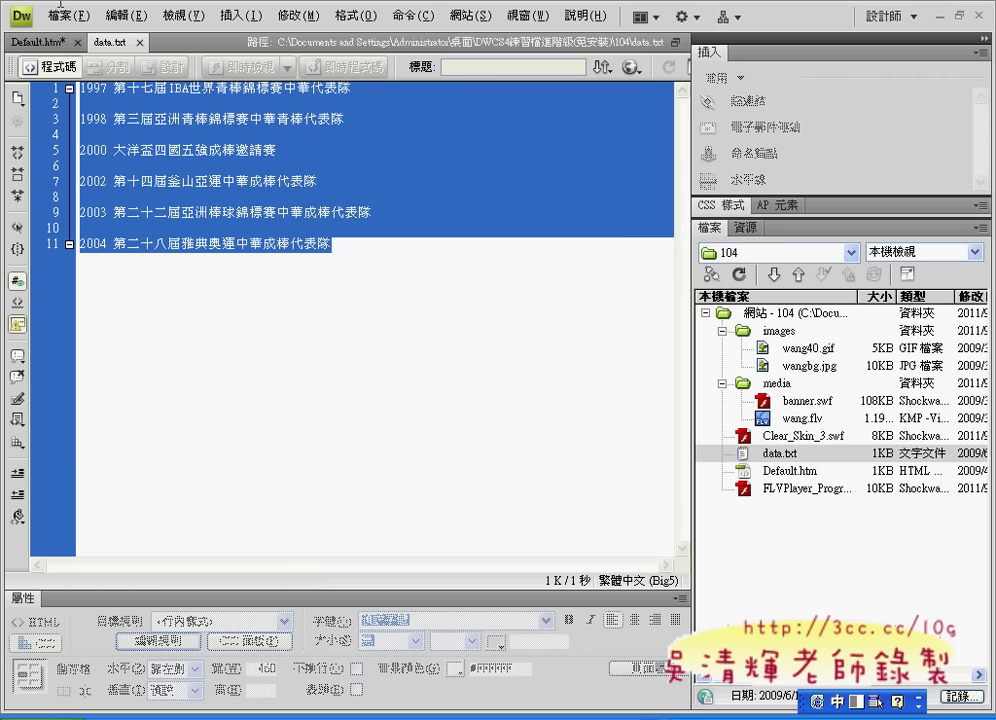
right_click(204, 134)
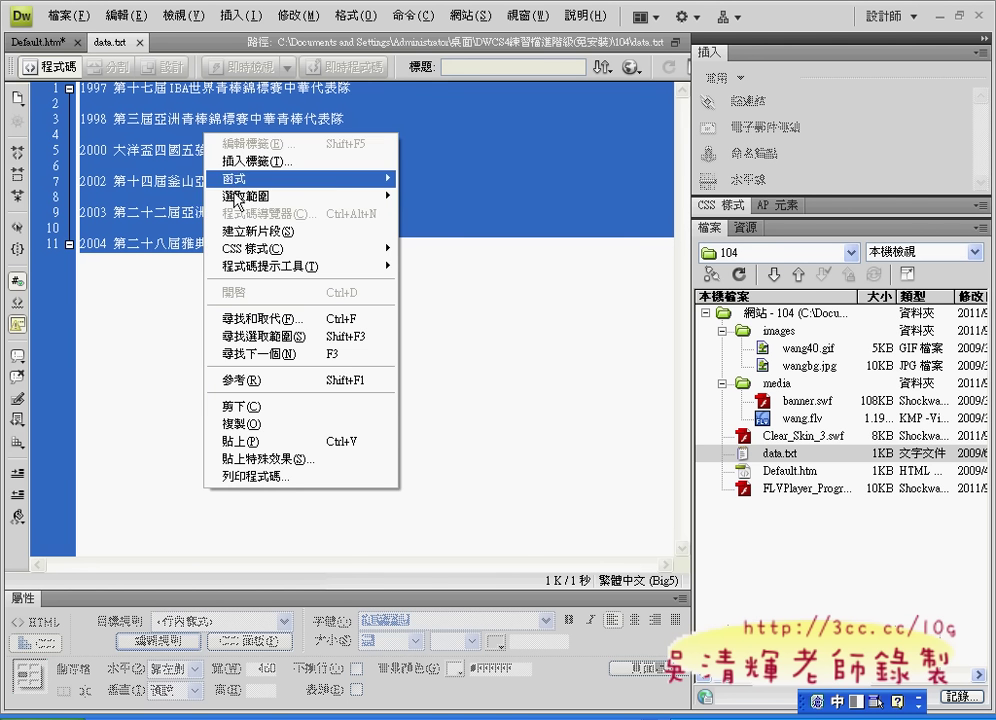
click(245, 423)
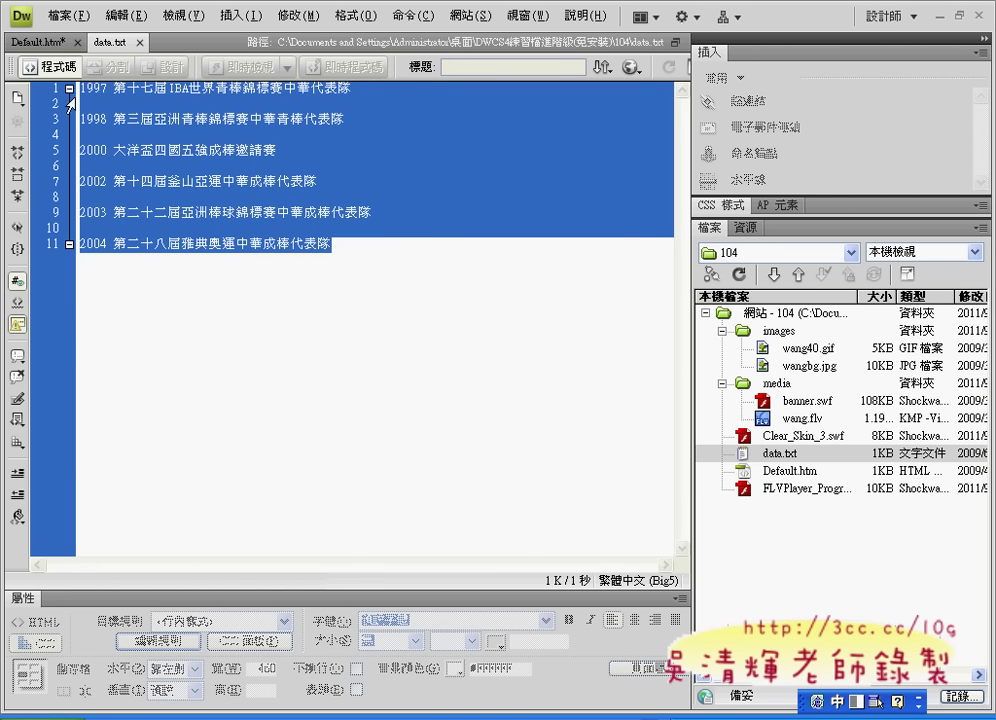
click(38, 43)
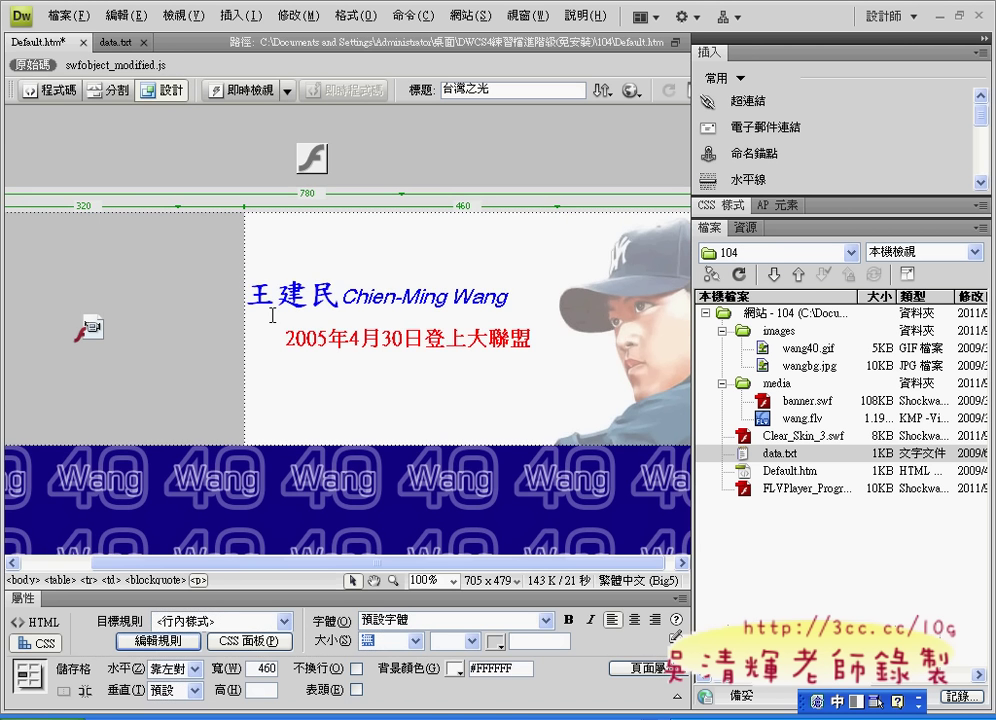
key(ctrl+v)
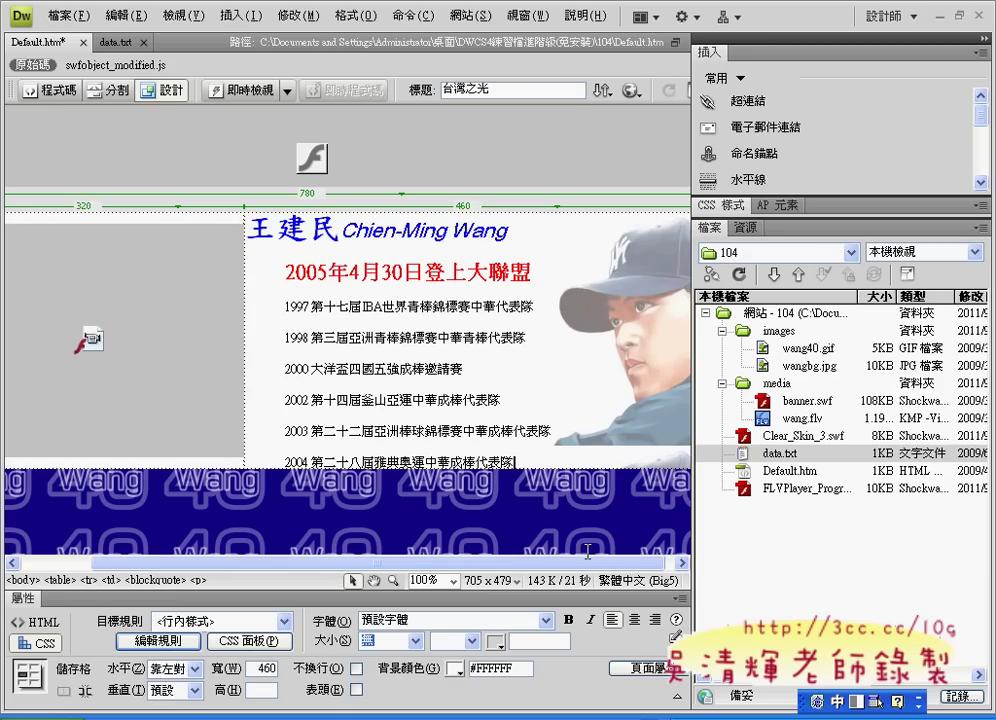
Step: Turn the six pasted lines, 1997 through 2004, into an unordered bulleted list
drag(515, 463, 280, 307)
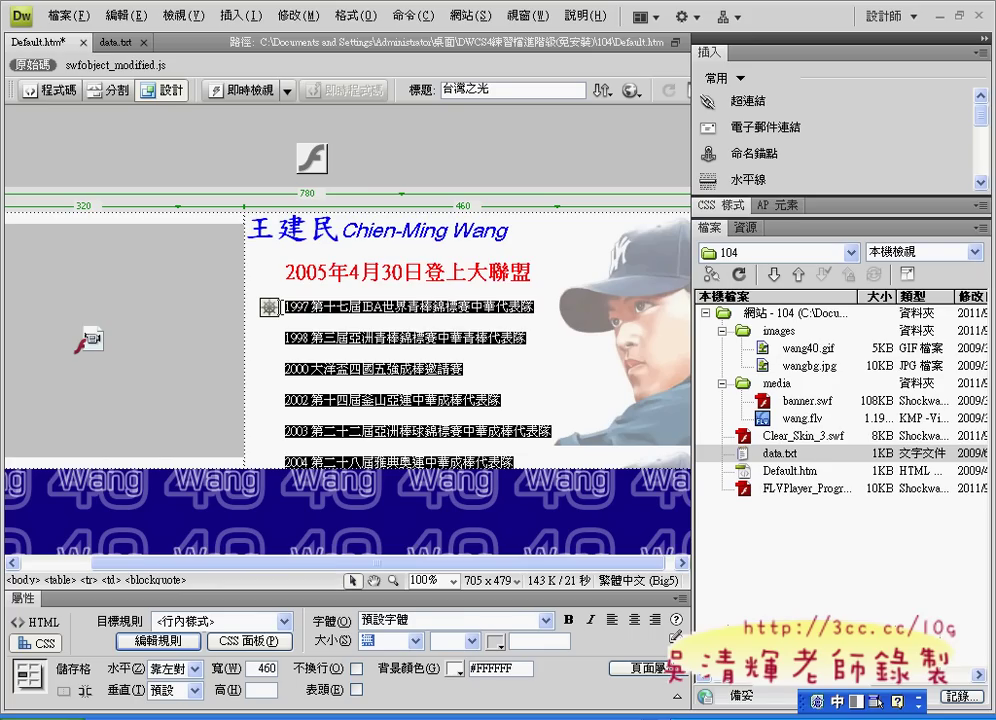
click(45, 622)
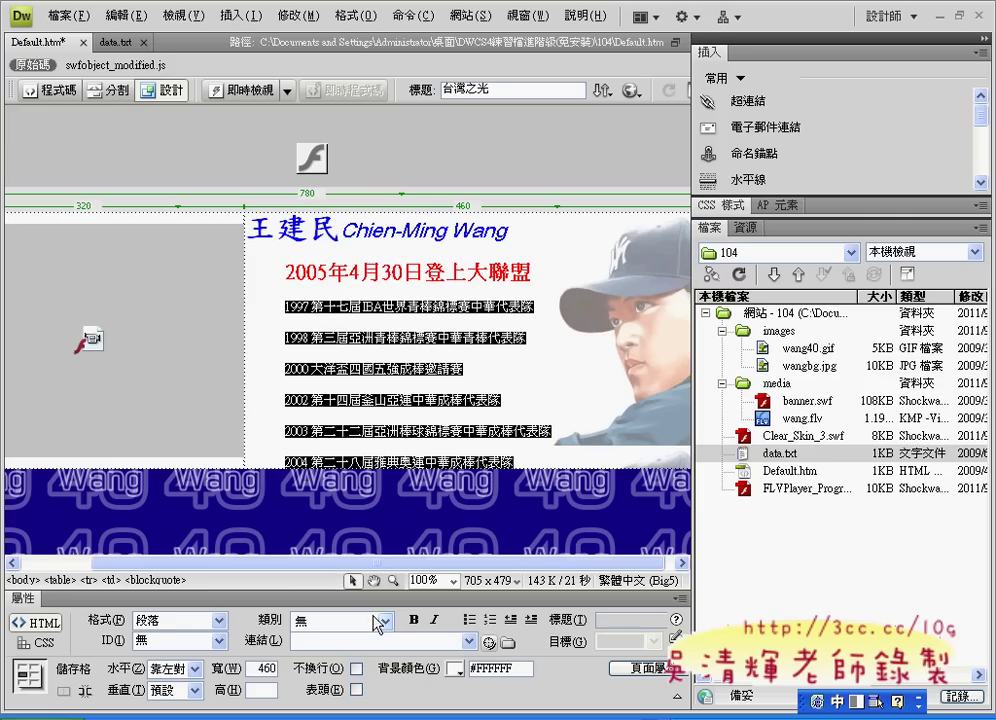
click(469, 621)
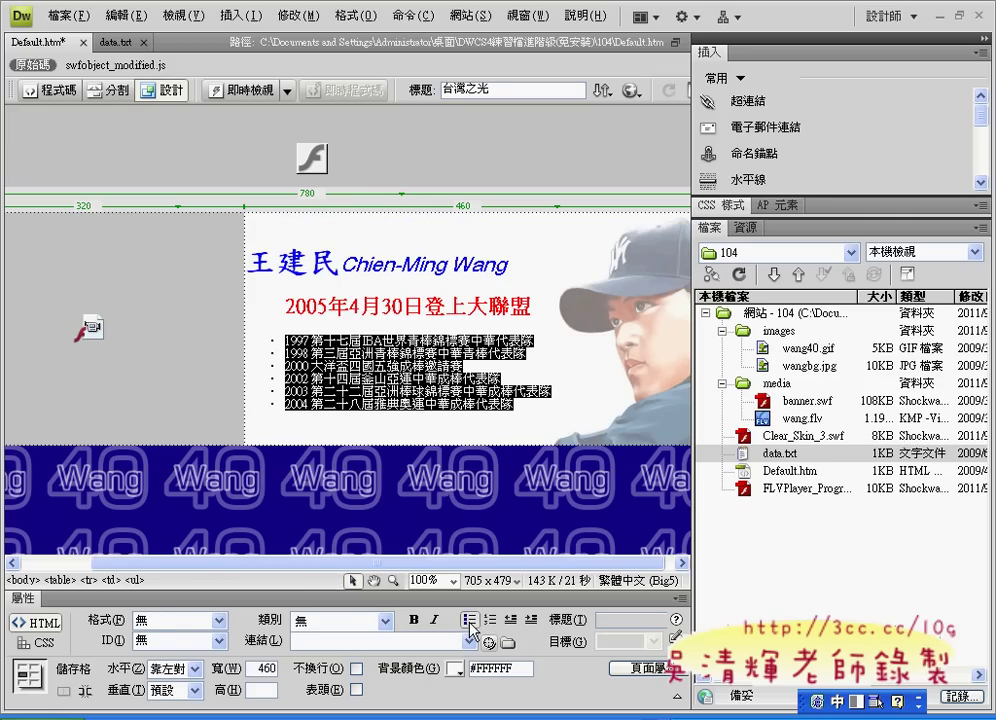
click(536, 415)
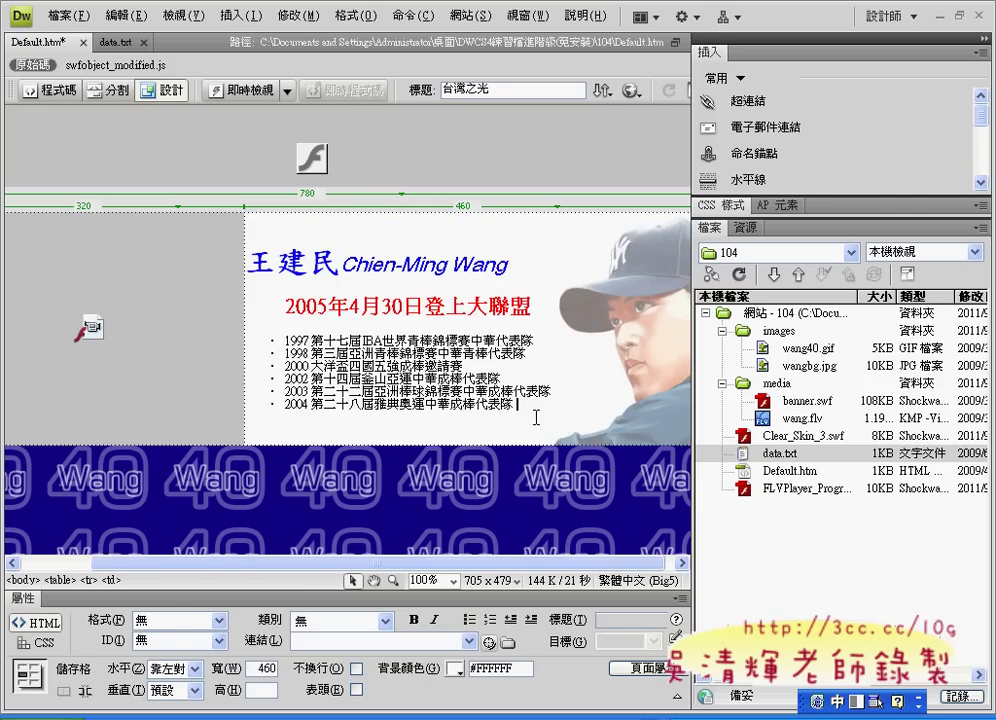
Step: Save Default.htm and accept copying the dependent script files to the local site
click(55, 40)
mouse_move(60, 38)
mouse_down()
mouse_move(42, 40)
mouse_move(62, 48)
mouse_up()
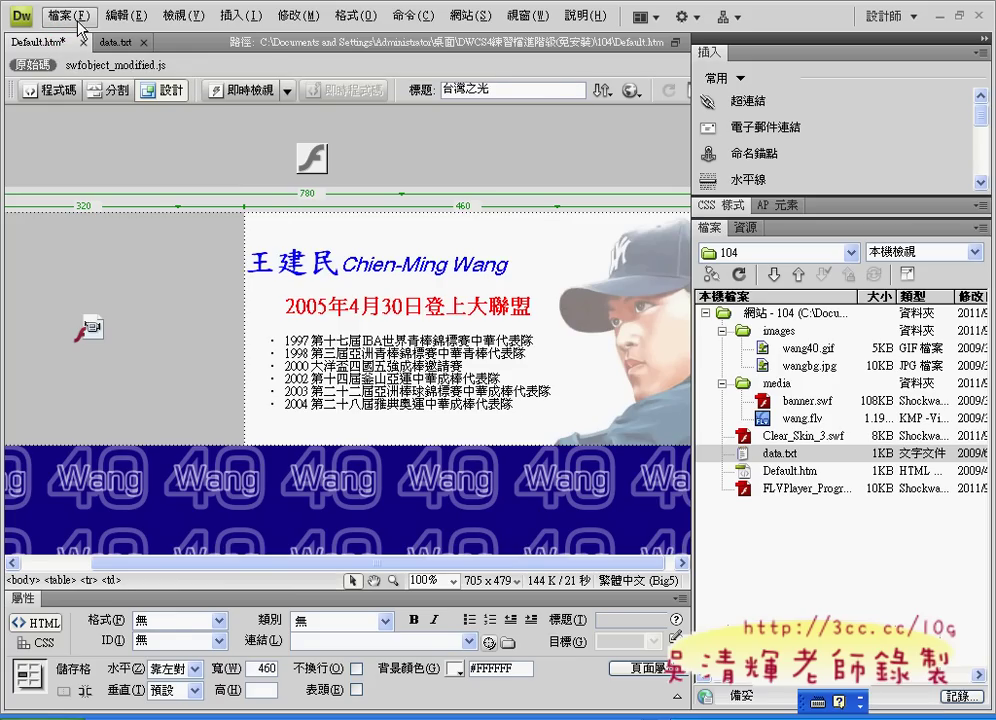
click(80, 23)
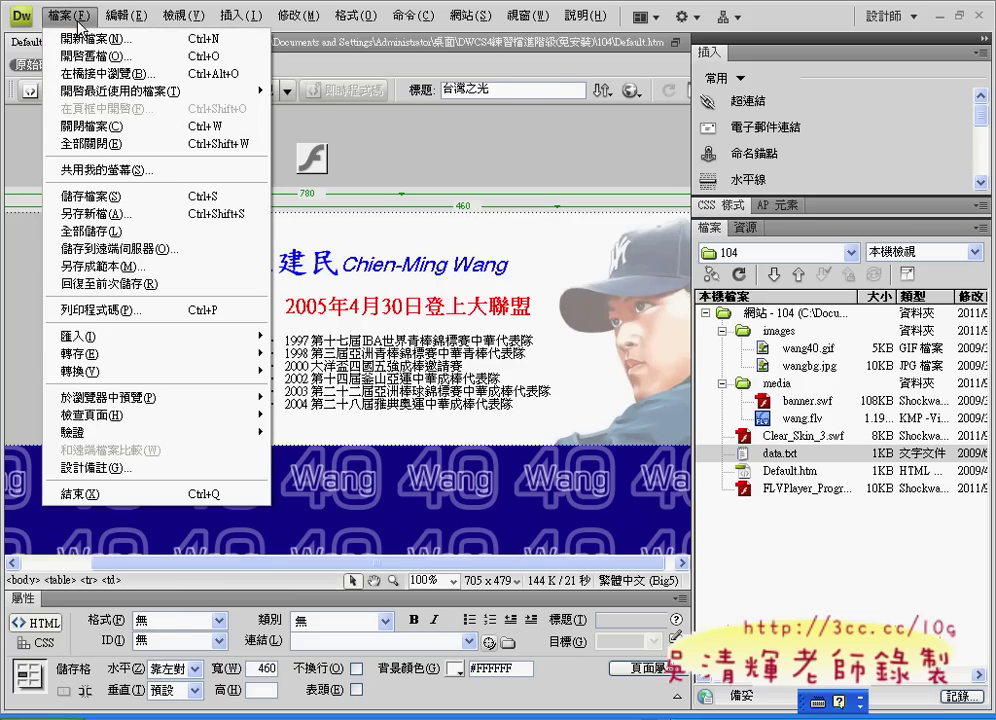
click(95, 198)
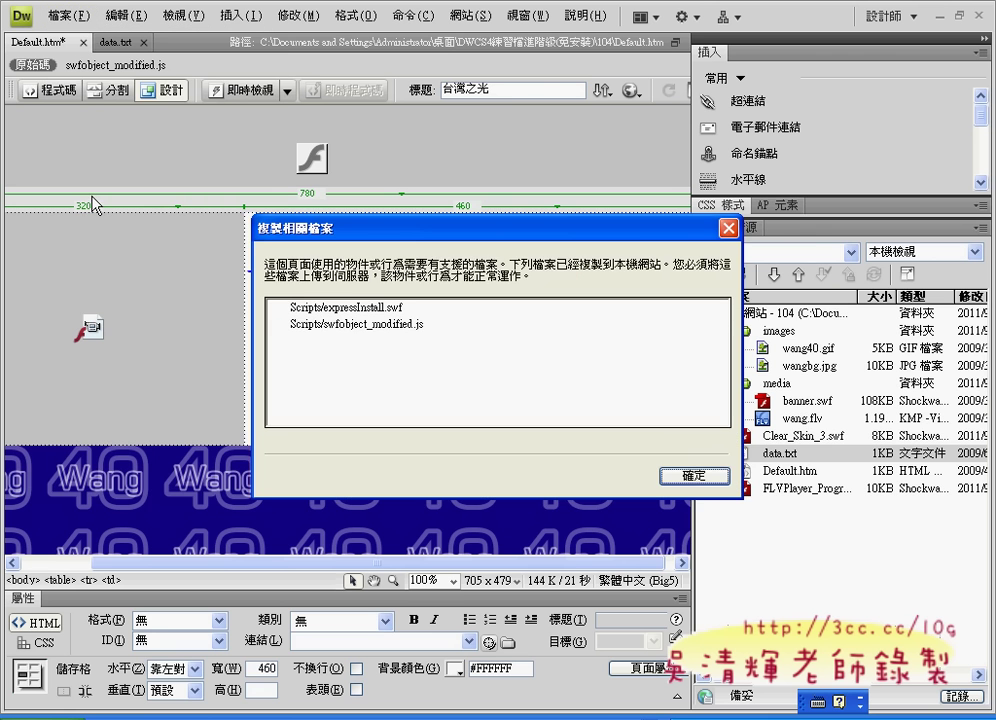
click(694, 477)
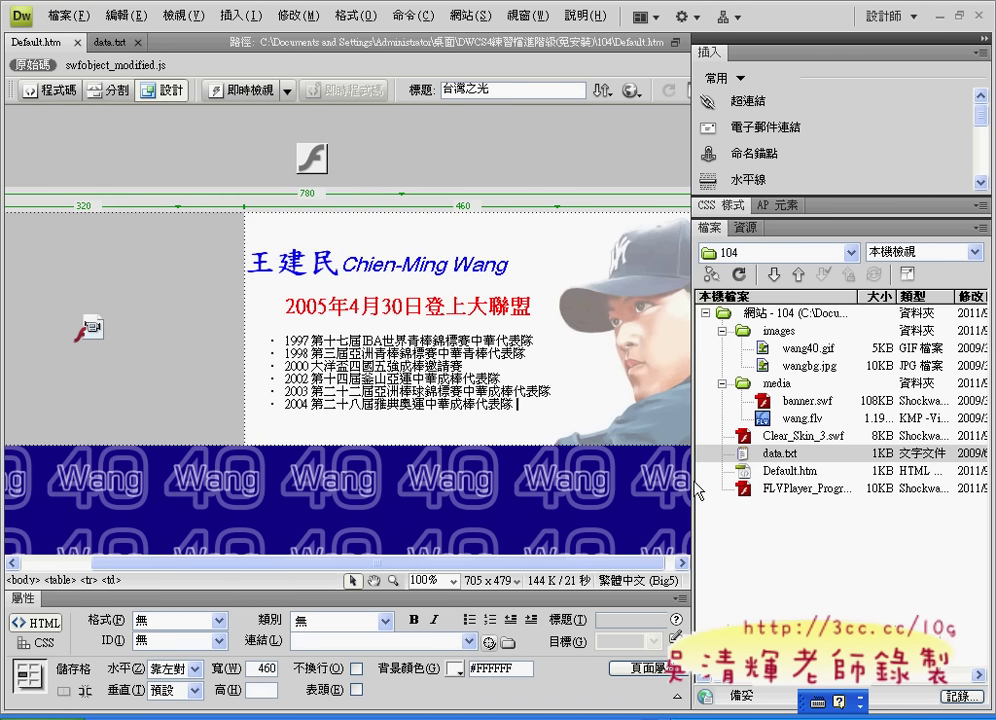